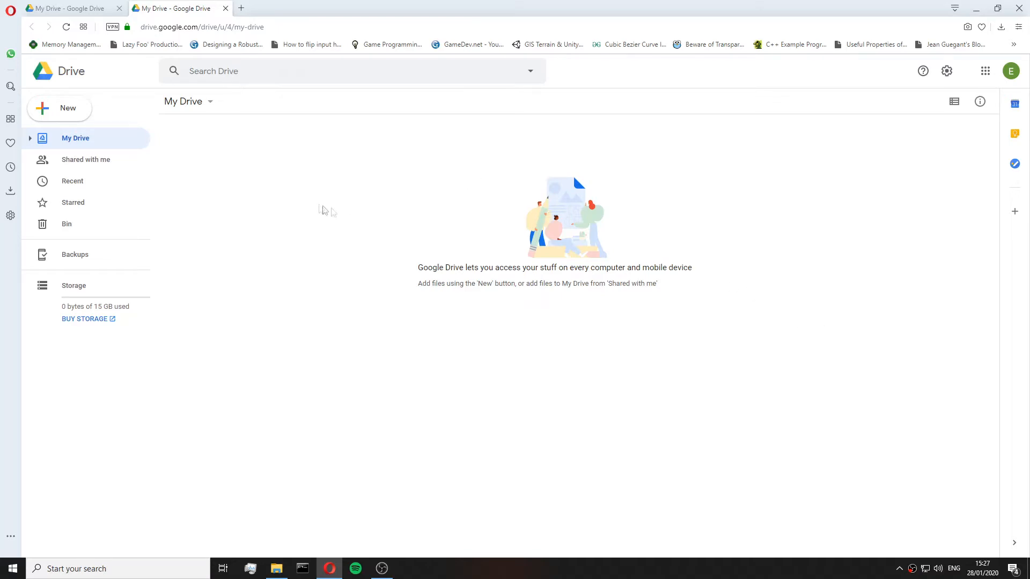
Create a new folder named GDriveCoolGameAssets in My Drive of the first account.
{"action": "left_click", "coordinate": [81, 7]}
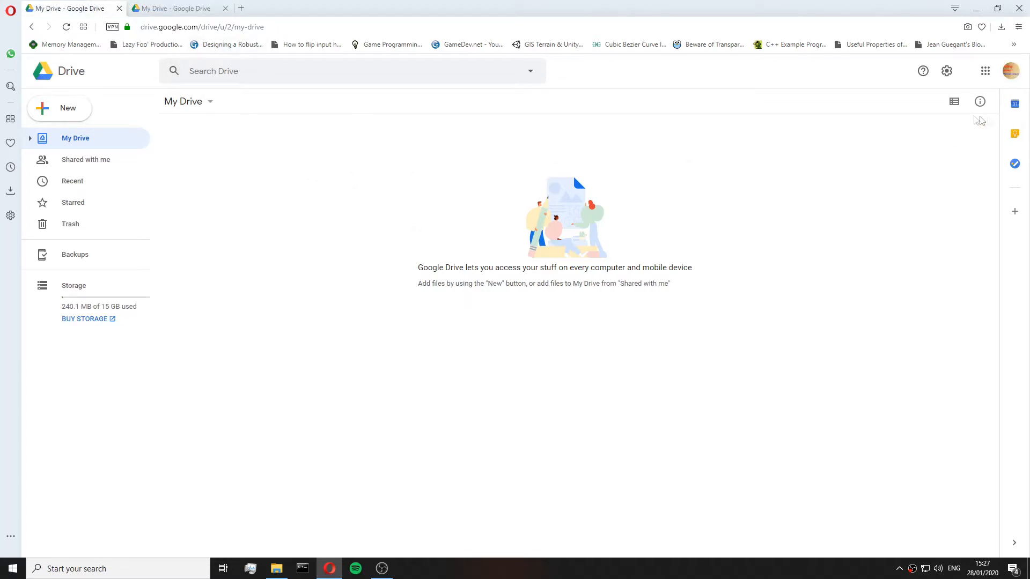
{"action": "right_click", "coordinate": [319, 203]}
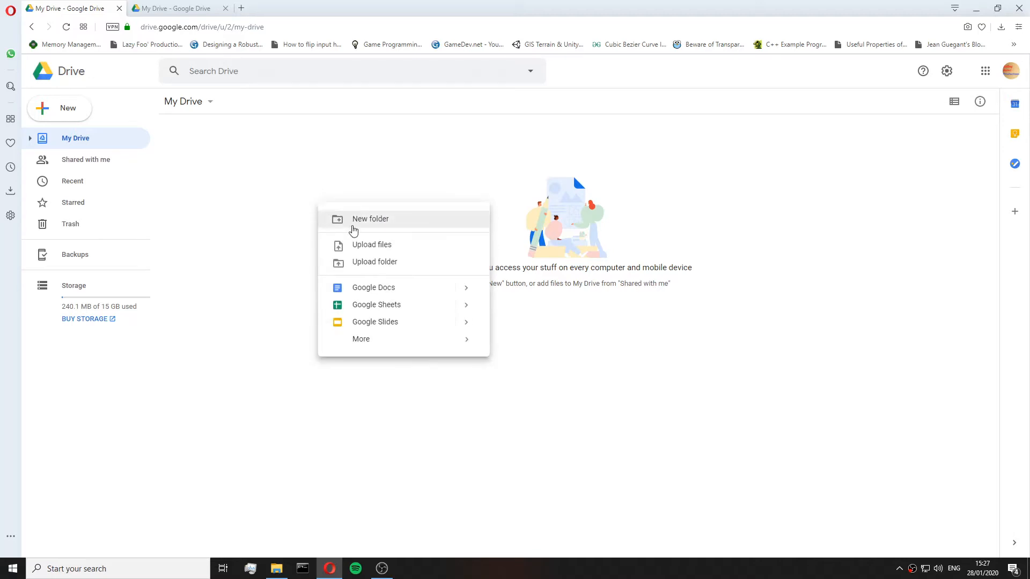
{"action": "left_click", "coordinate": [360, 221]}
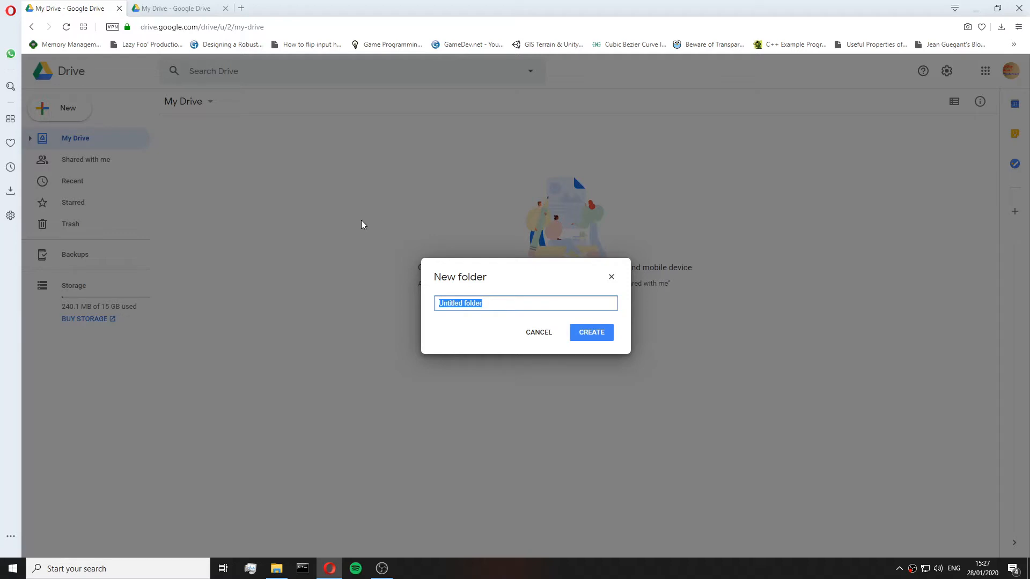
{"action": "type", "text": "GDriveCoolGameAssets"}
{"action": "left_click", "coordinate": [587, 329]}
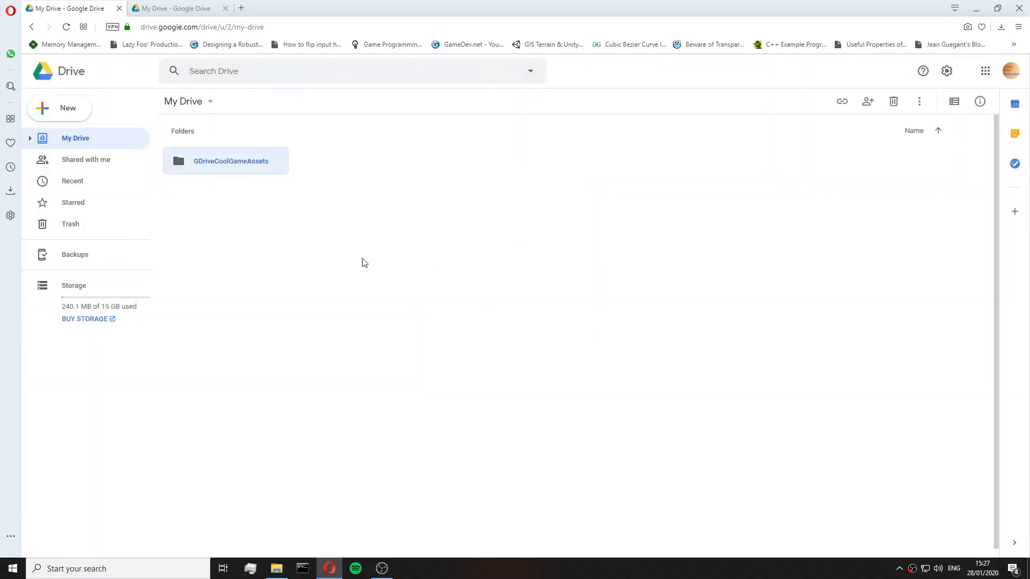
Share the GDriveCoolGameAssets folder with the collaborator's e-mail address, granting Can organize, add & edit access.
{"action": "right_click", "coordinate": [261, 158]}
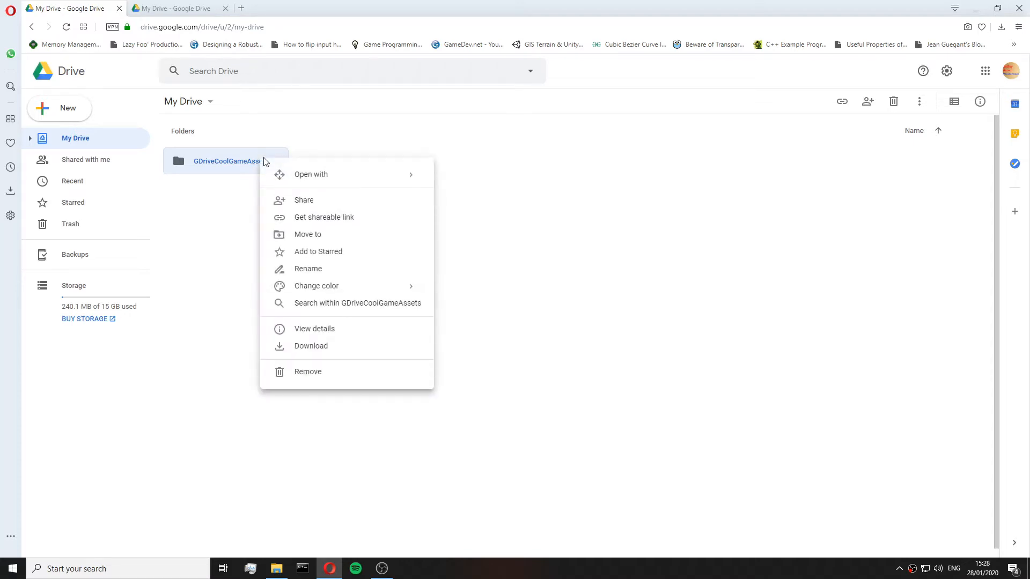
{"action": "left_click", "coordinate": [299, 200]}
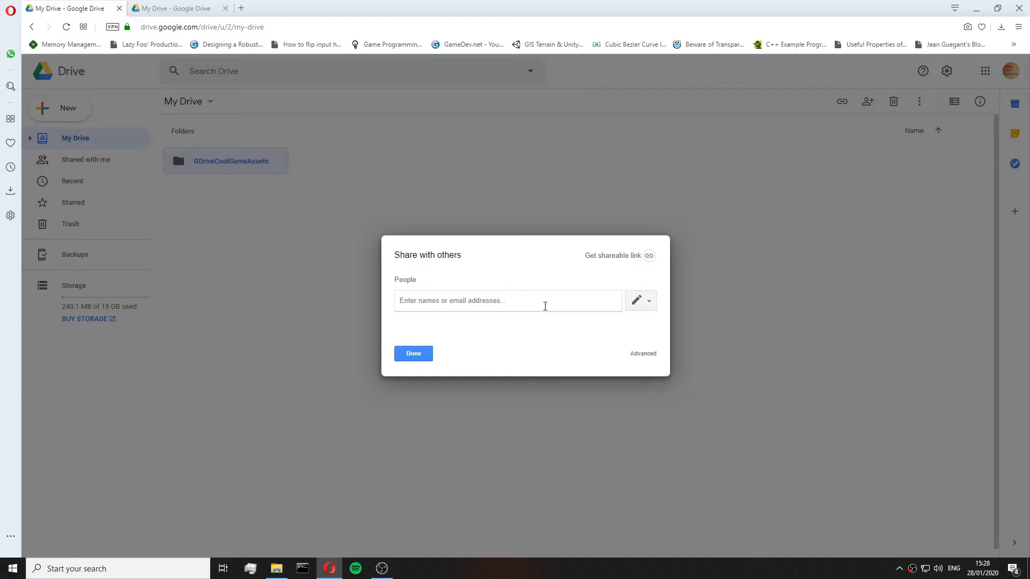
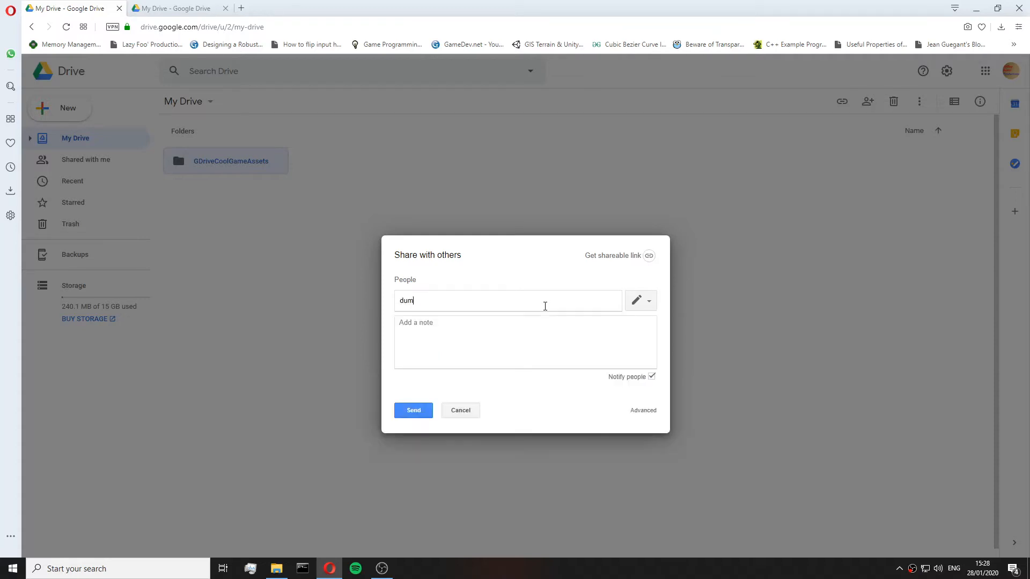
{"action": "left_click", "coordinate": [641, 304]}
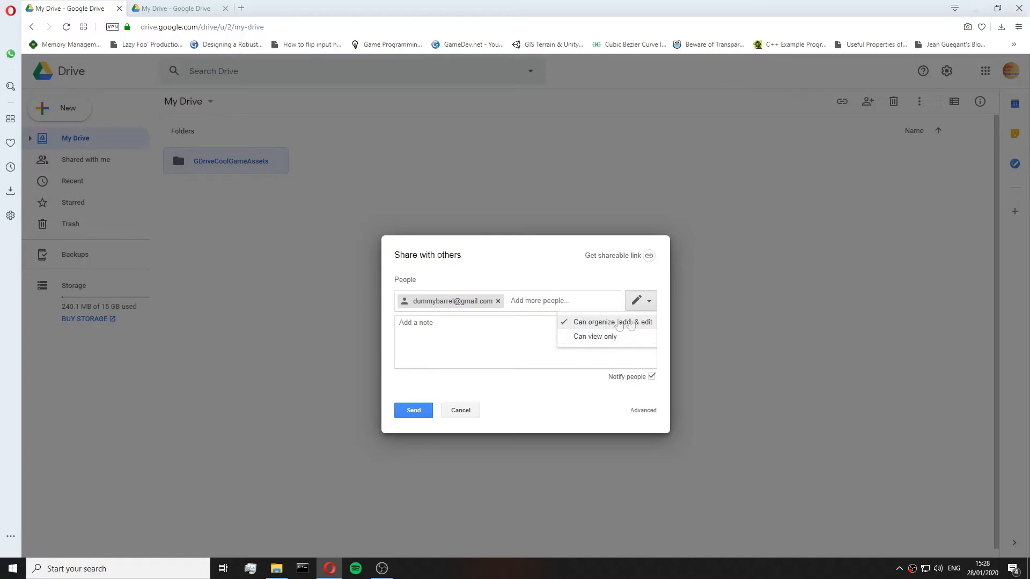
{"action": "left_click", "coordinate": [616, 322]}
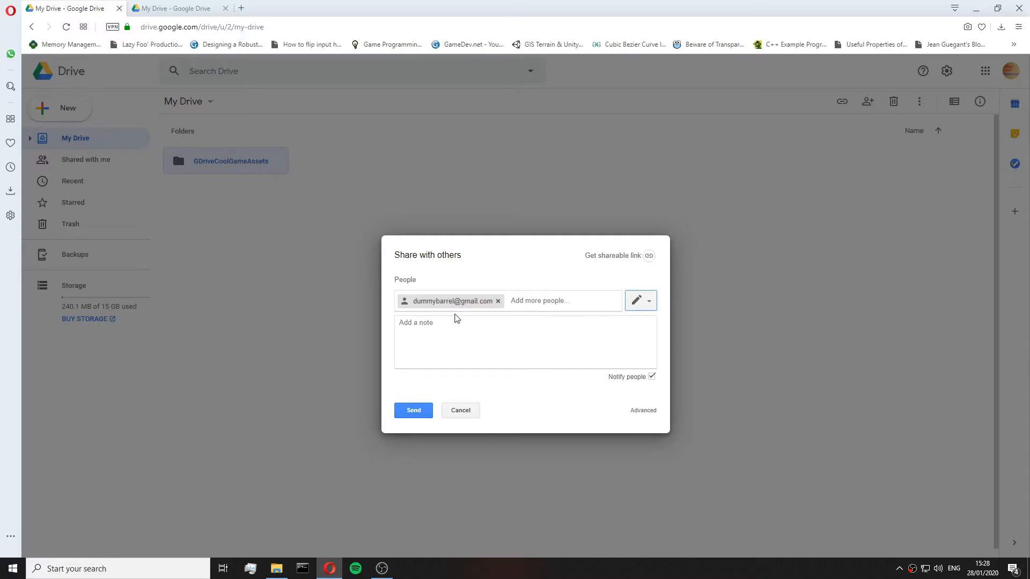
{"action": "left_click", "coordinate": [416, 411]}
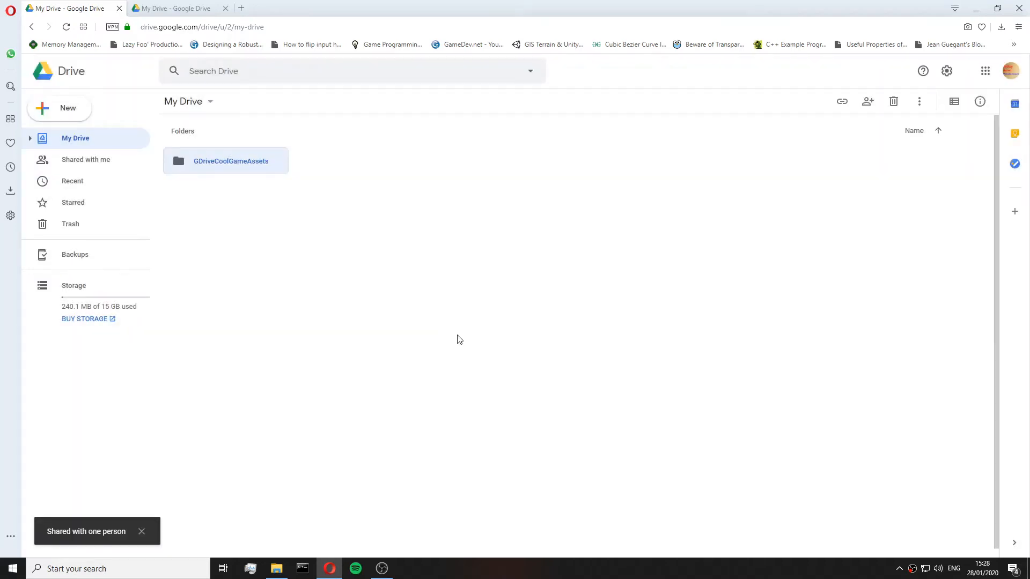
{"action": "left_click", "coordinate": [428, 263]}
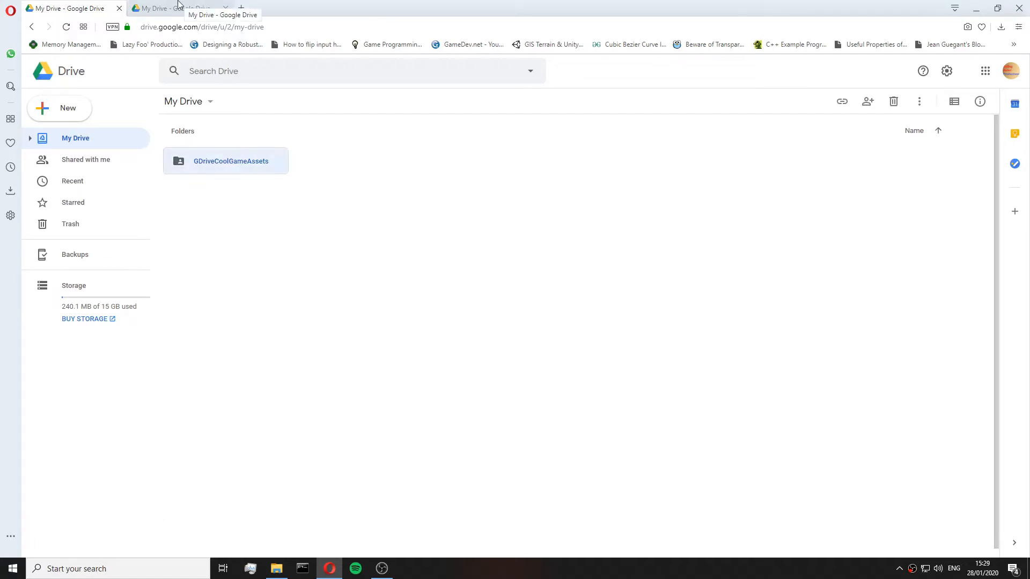
In the second account, find the shared GDriveCoolGameAssets folder under Shared with me and add it to My Drive.
{"action": "left_click", "coordinate": [178, 6]}
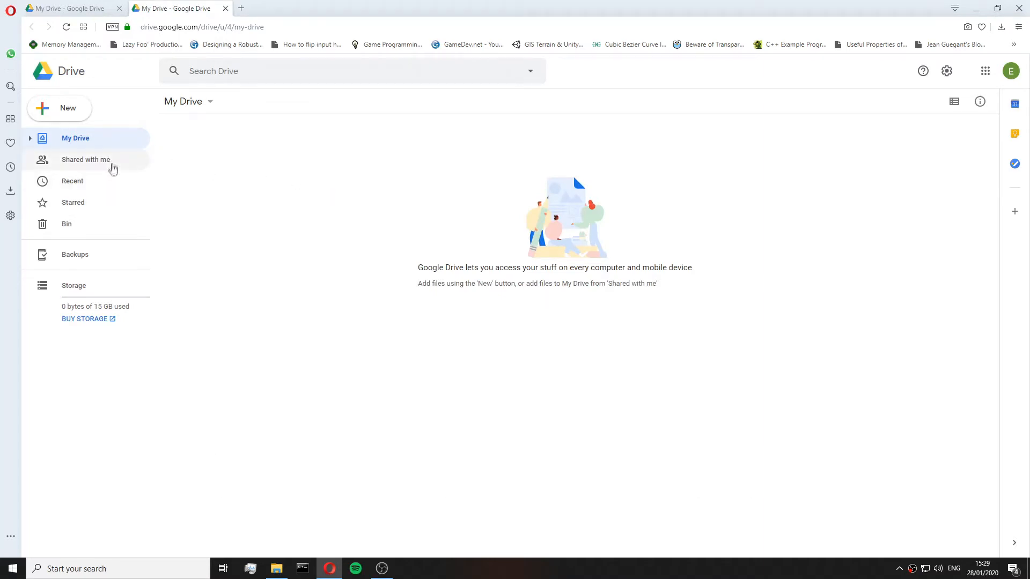
{"action": "left_click", "coordinate": [112, 164]}
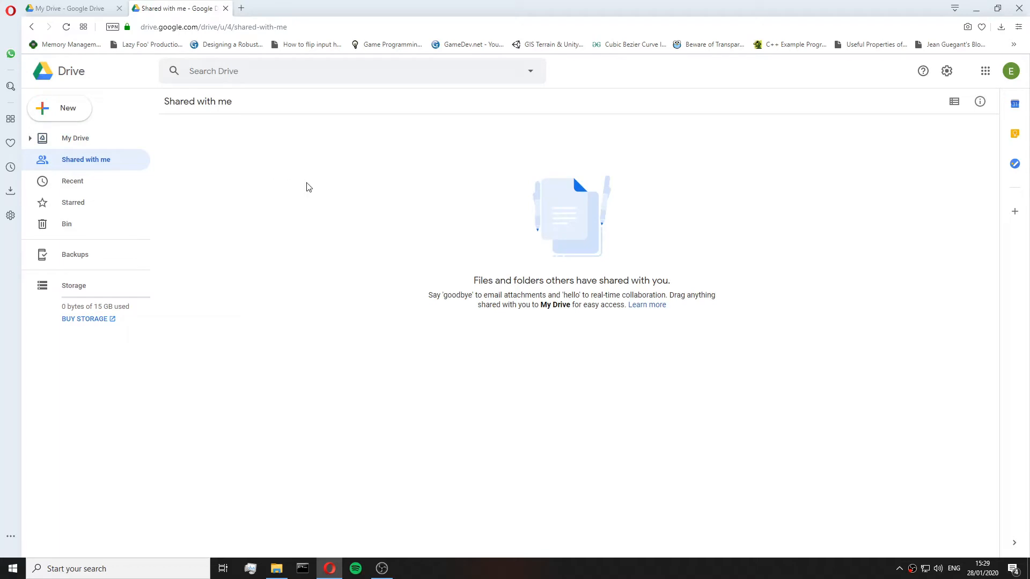
{"action": "left_click", "coordinate": [65, 26]}
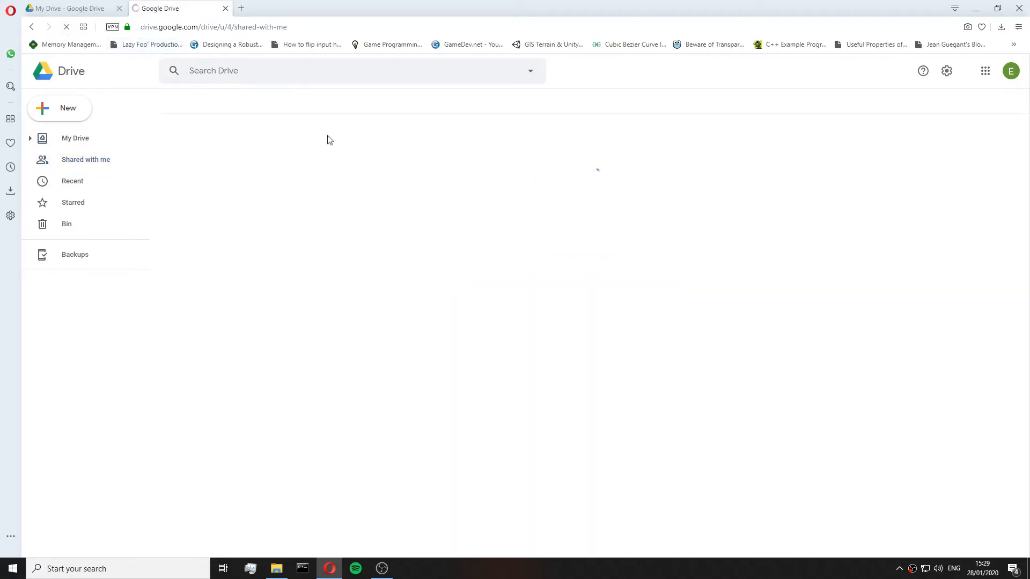
{"action": "left_click", "coordinate": [220, 191]}
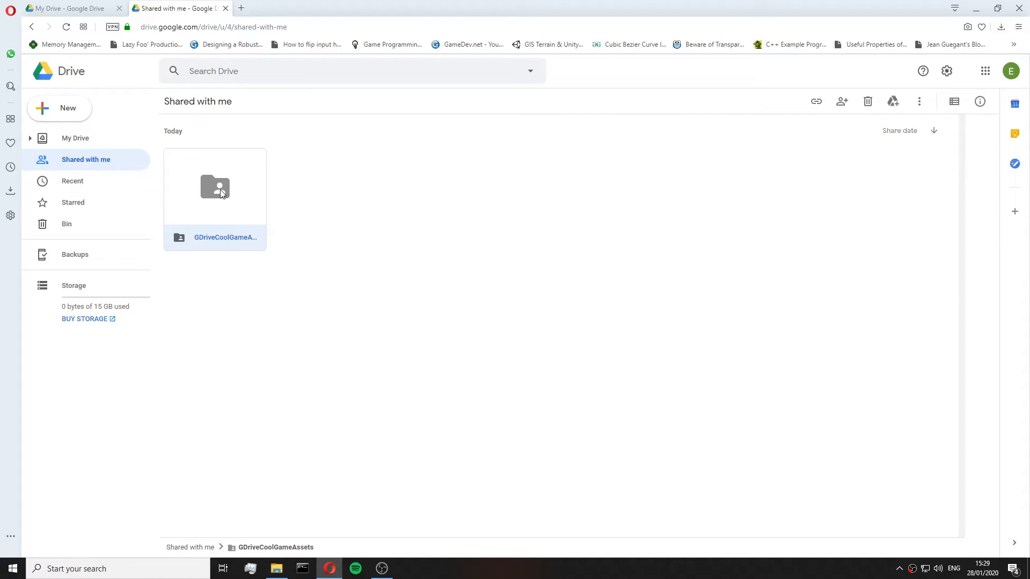
{"action": "right_click", "coordinate": [236, 194]}
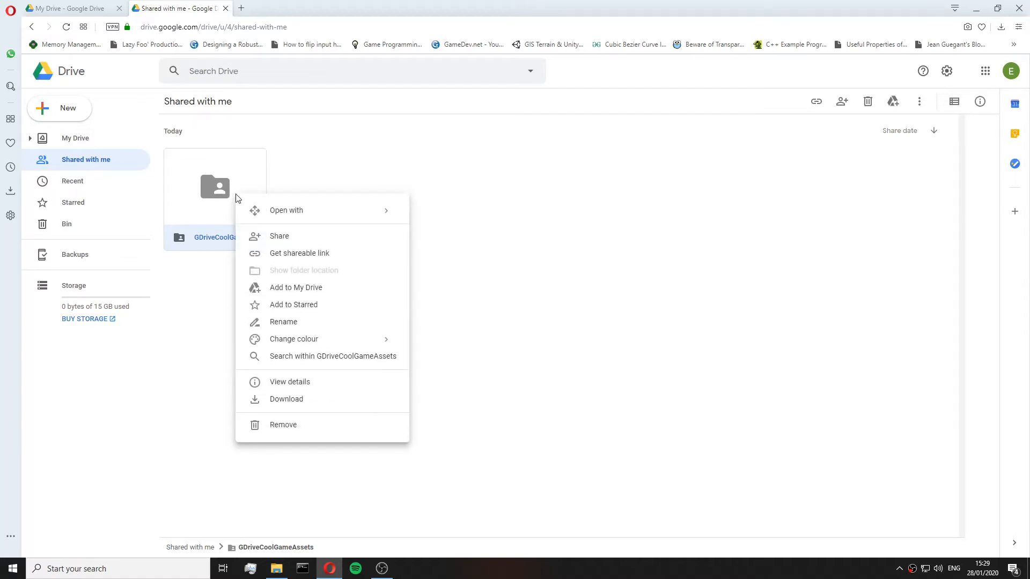
{"action": "left_click", "coordinate": [339, 290]}
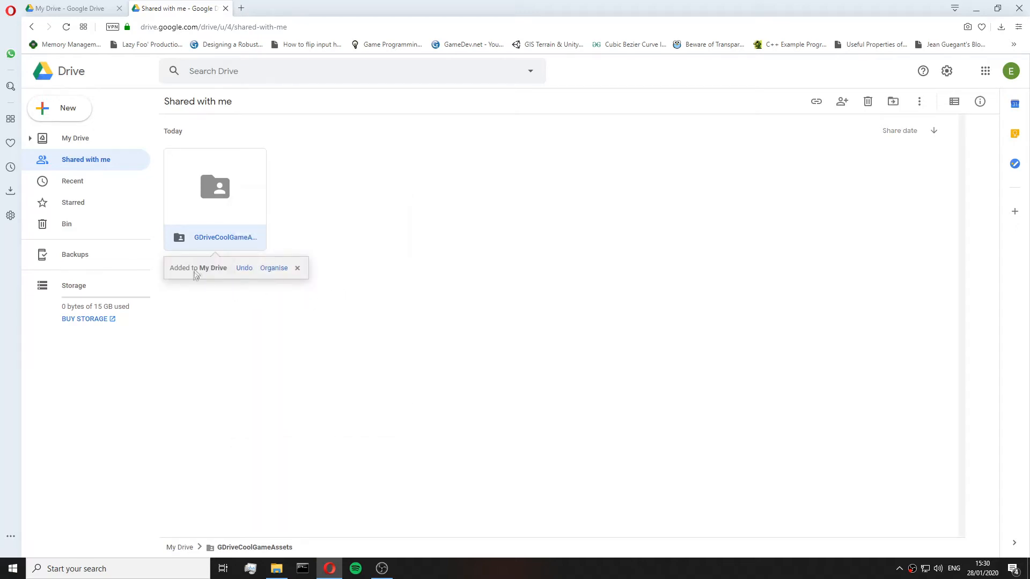
Check the GDriveCoolGameAssets folder in My Drive of both accounts.
{"action": "left_click", "coordinate": [81, 141]}
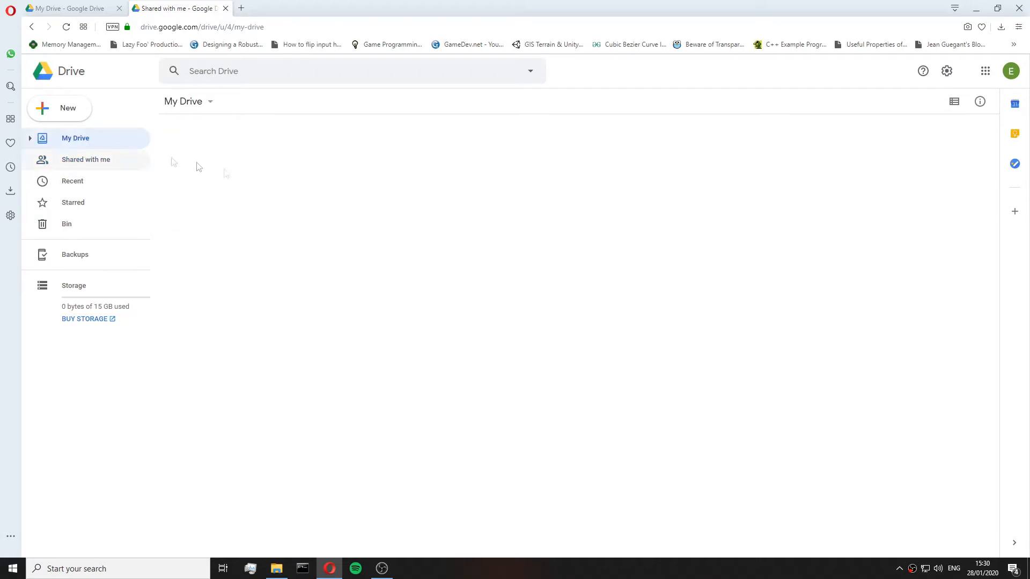
{"action": "left_click", "coordinate": [230, 161]}
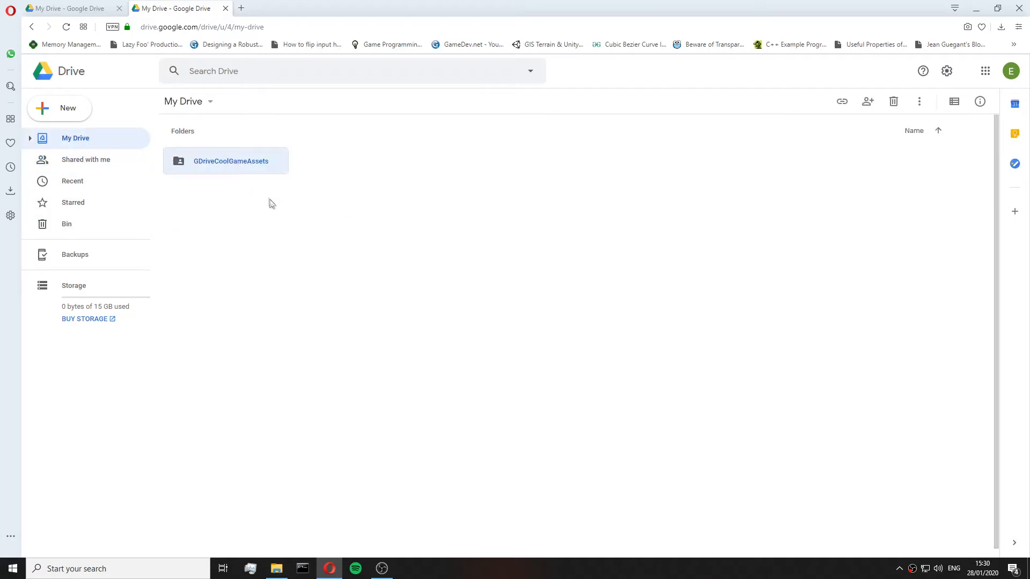
{"action": "double_click", "coordinate": [263, 173]}
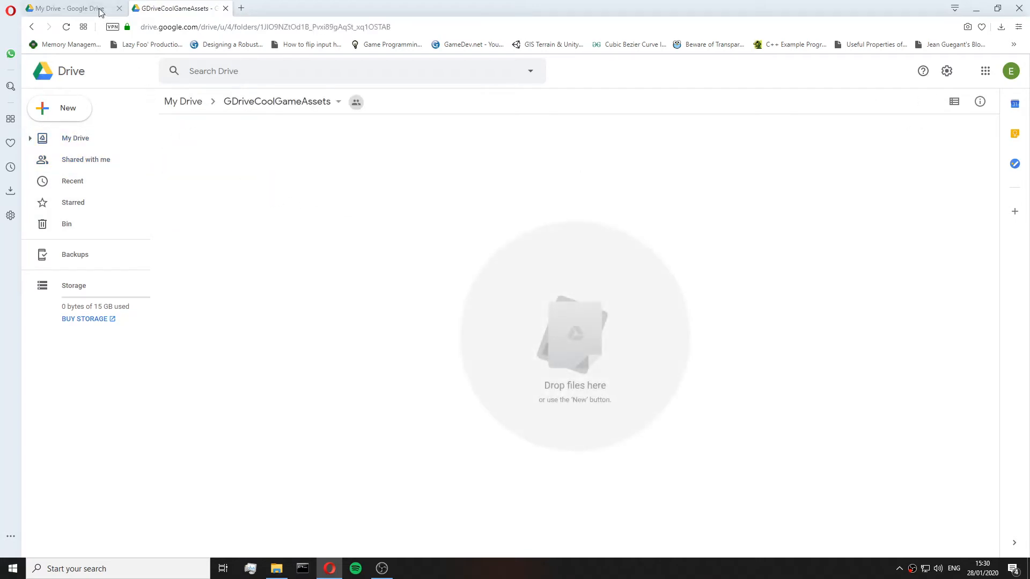
{"action": "left_click", "coordinate": [186, 108]}
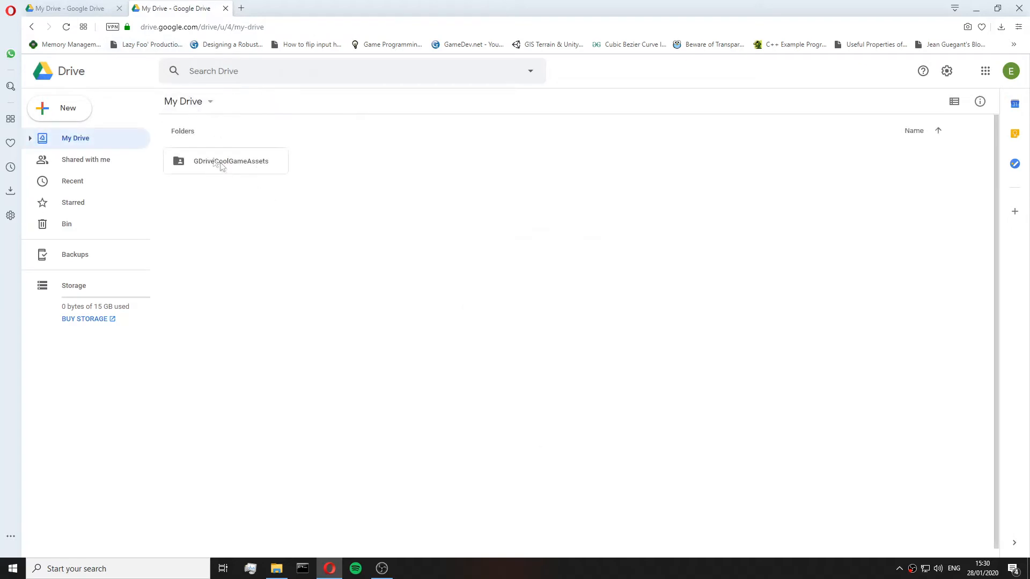
{"action": "left_click", "coordinate": [67, 9]}
{"action": "left_click", "coordinate": [290, 252]}
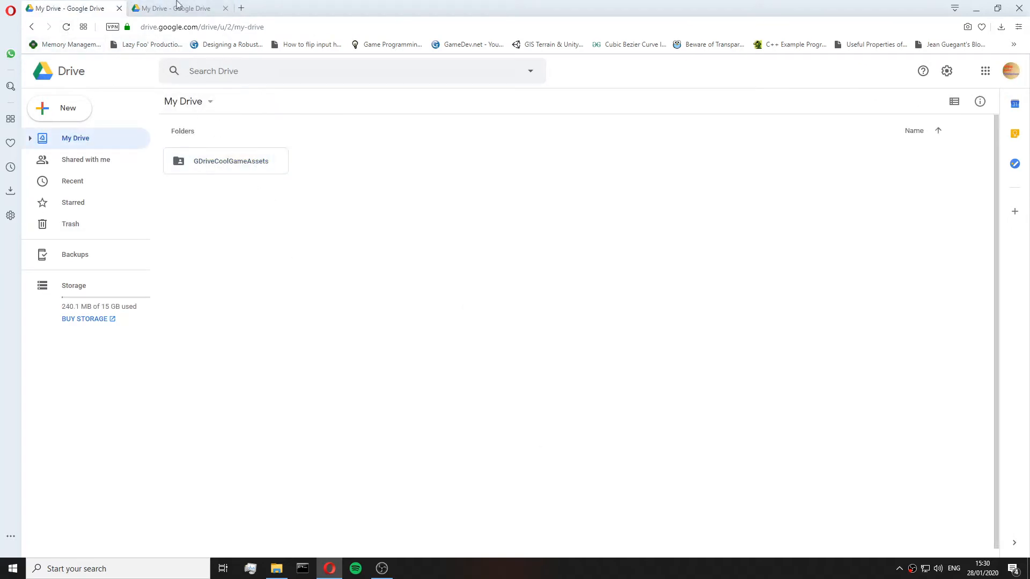
{"action": "left_click", "coordinate": [177, 7]}
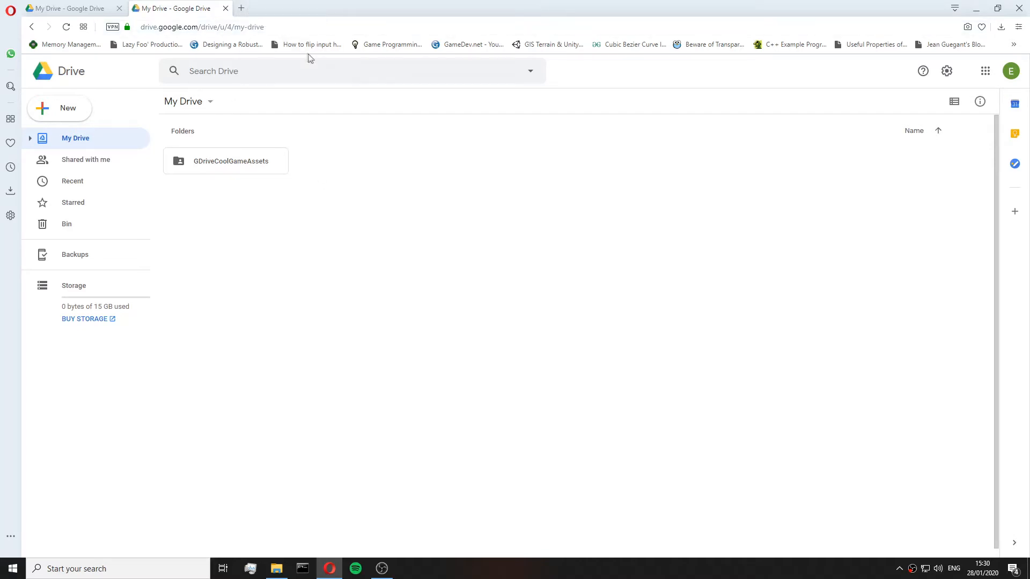
In a new tab, search the web for google backup and sync and open its download page.
{"action": "left_click", "coordinate": [242, 8]}
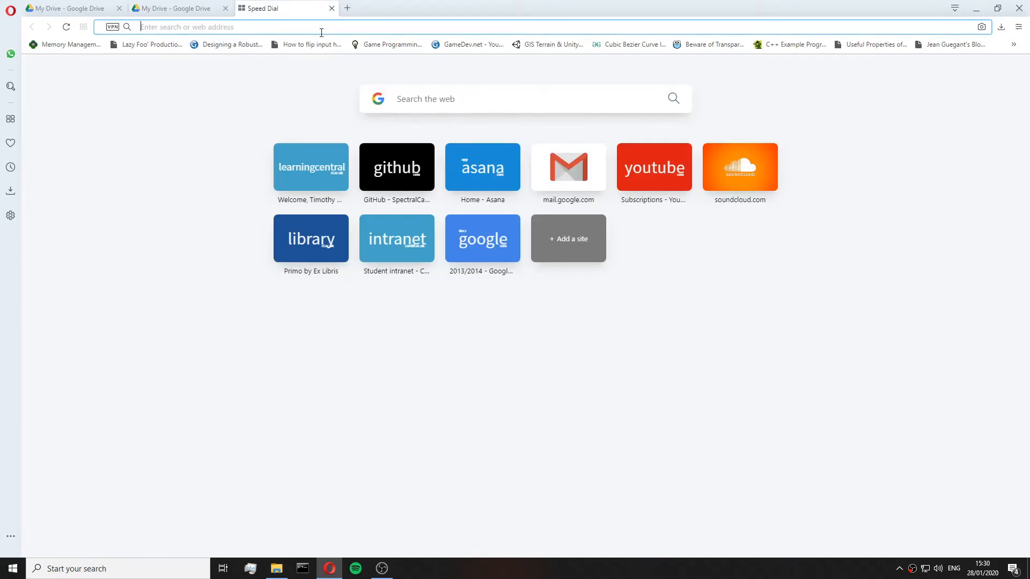
{"action": "type", "text": "google"}
{"action": "key", "text": "Right"}
{"action": "key", "text": "ctrl+BackSpace"}
{"action": "key", "text": "ctrl+BackSpace"}
{"action": "key", "text": "ctrl+BackSpace"}
{"action": "key", "text": "Return"}
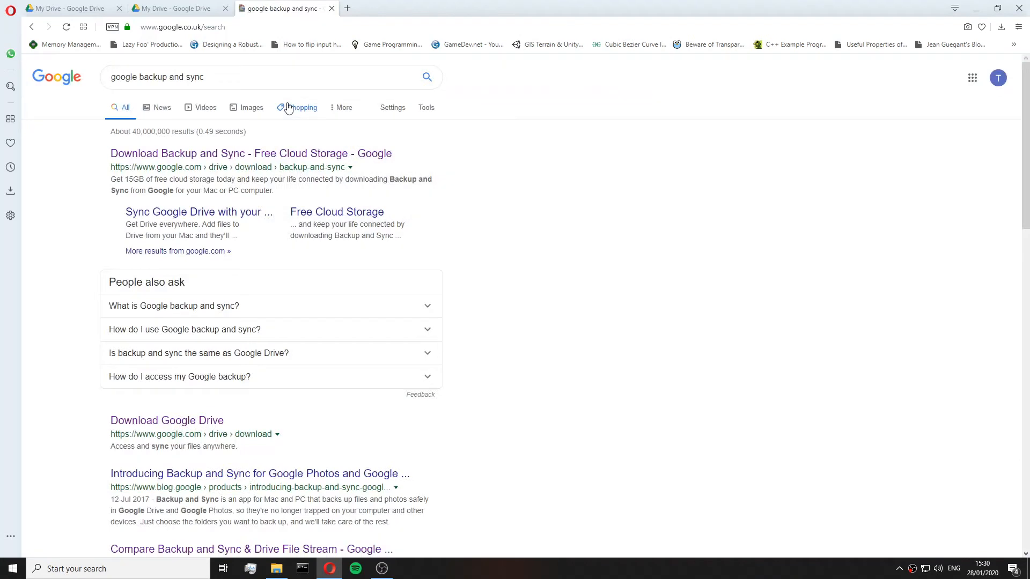
{"action": "left_click", "coordinate": [263, 161]}
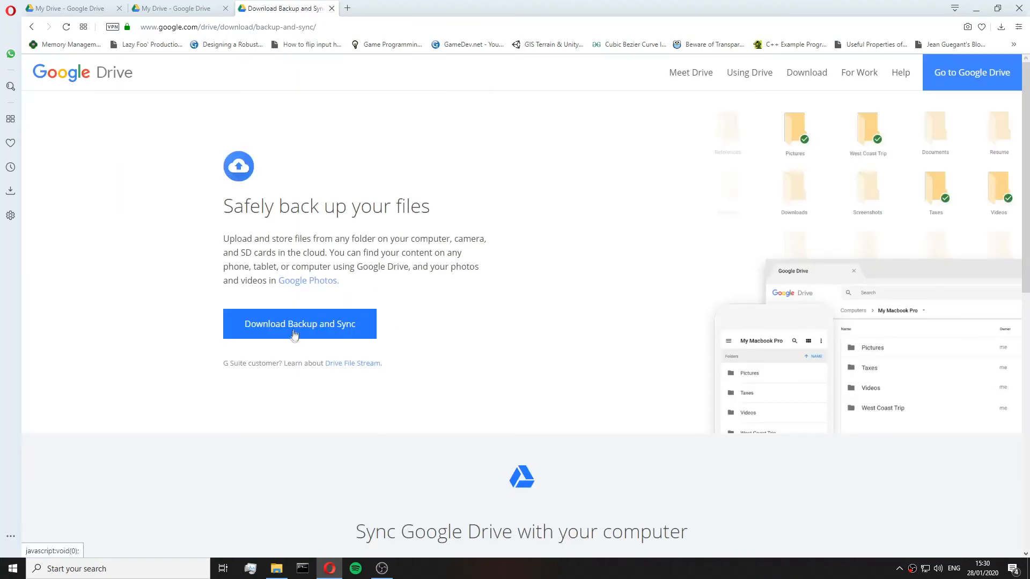
{"action": "left_click", "coordinate": [324, 322]}
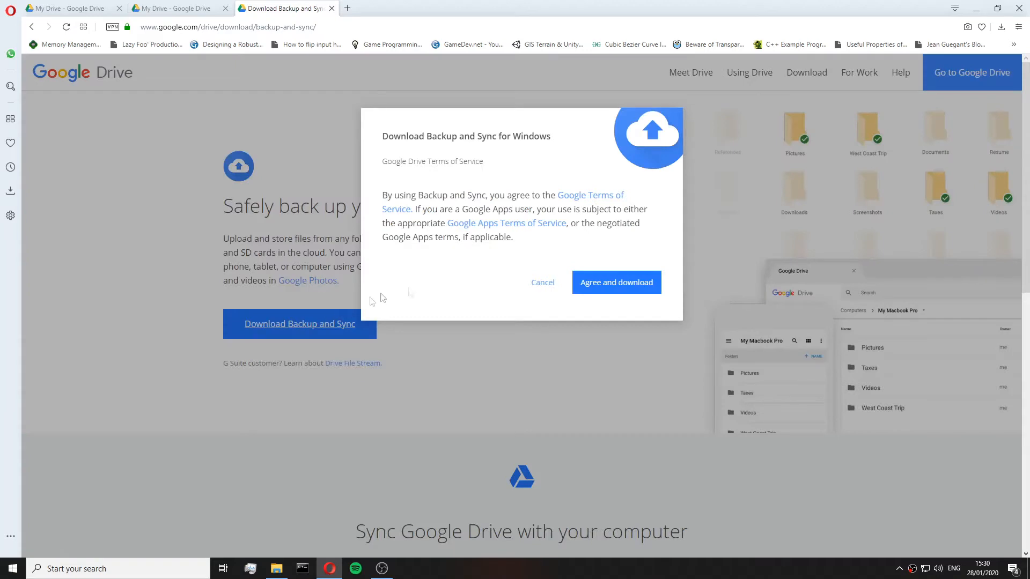
{"action": "left_click", "coordinate": [633, 290]}
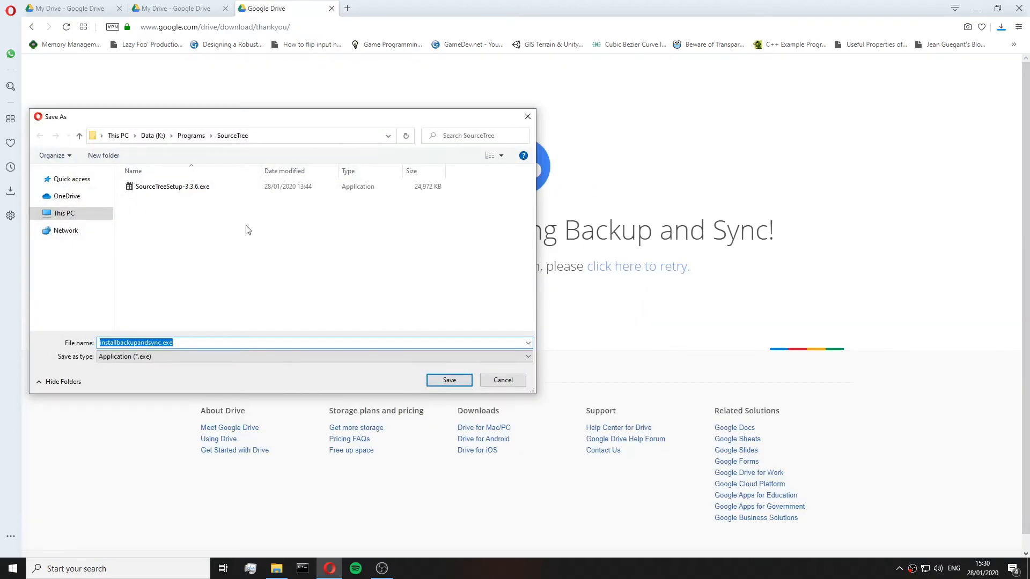
{"action": "left_click", "coordinate": [196, 137]}
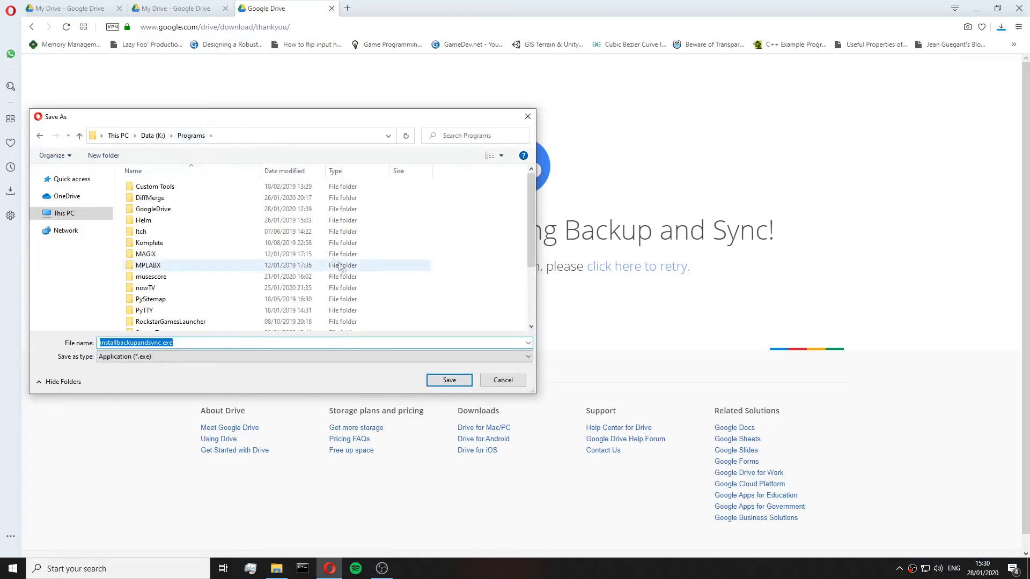
{"action": "double_click", "coordinate": [200, 208]}
{"action": "left_click", "coordinate": [204, 192]}
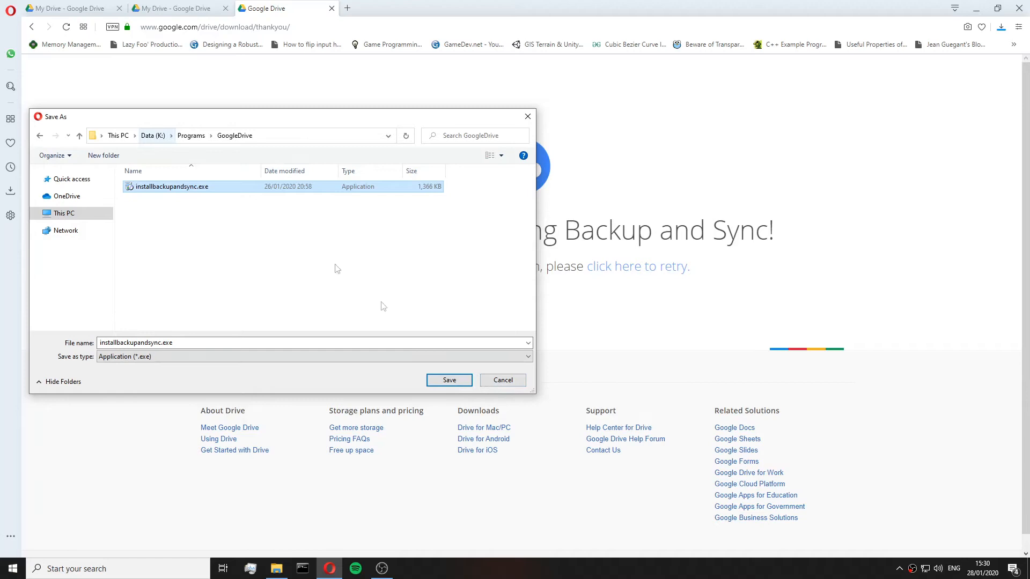
{"action": "left_click", "coordinate": [502, 384]}
In File Explorer, run installbackupandsync.exe from Data (K:) > Programs > GoogleDrive and close the installer once complete.
{"action": "left_click", "coordinate": [276, 568]}
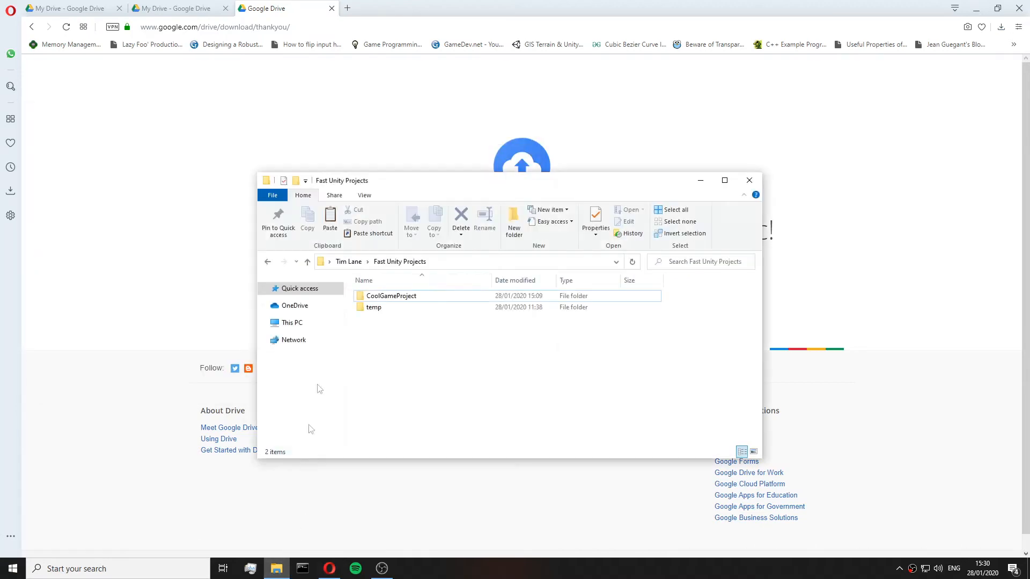
{"action": "left_click", "coordinate": [263, 322]}
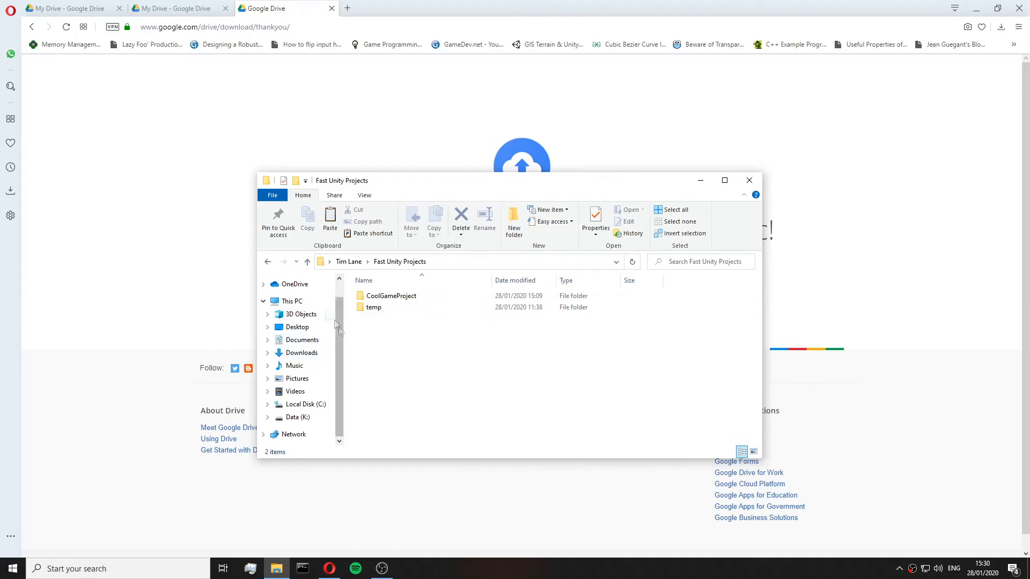
{"action": "left_click", "coordinate": [297, 417]}
{"action": "scroll", "coordinate": [428, 421], "scroll_direction": "up", "scroll_amount": 1}
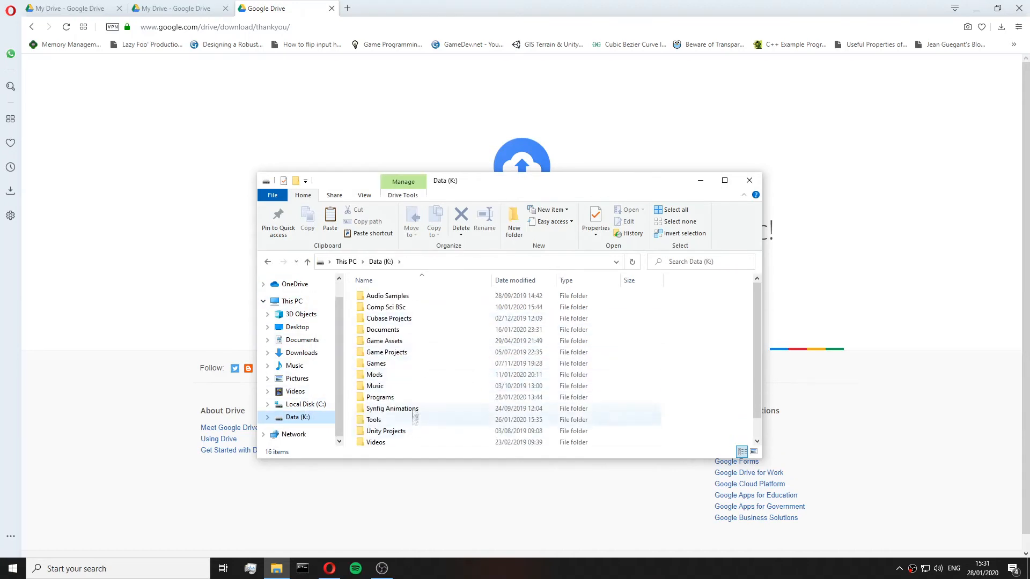
{"action": "double_click", "coordinate": [386, 397]}
{"action": "double_click", "coordinate": [410, 317]}
{"action": "double_click", "coordinate": [415, 297]}
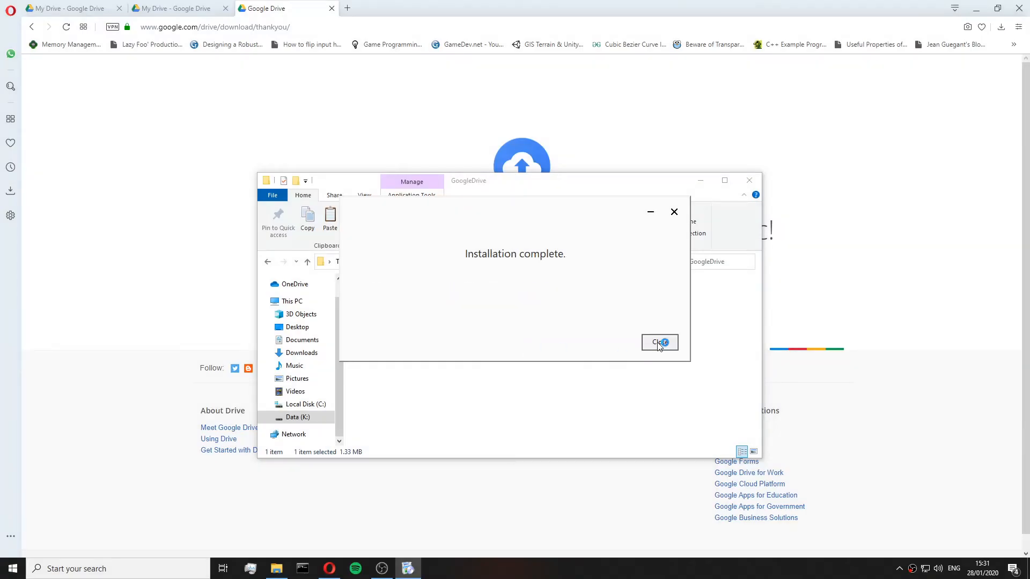
{"action": "left_click", "coordinate": [660, 343]}
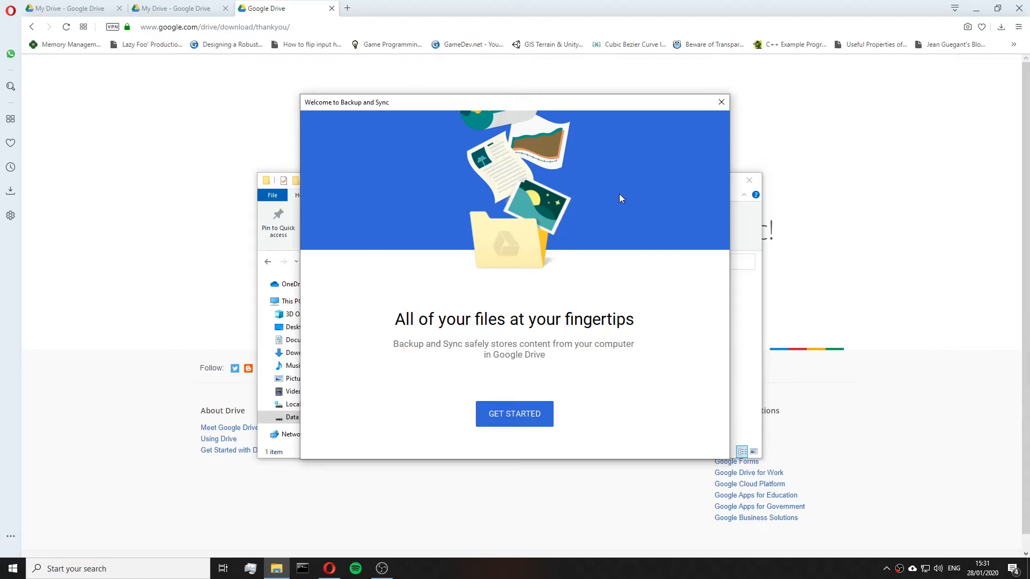
Start the Backup and Sync setup and enter the Google account's e-mail address to sign in.
{"action": "left_click", "coordinate": [529, 413]}
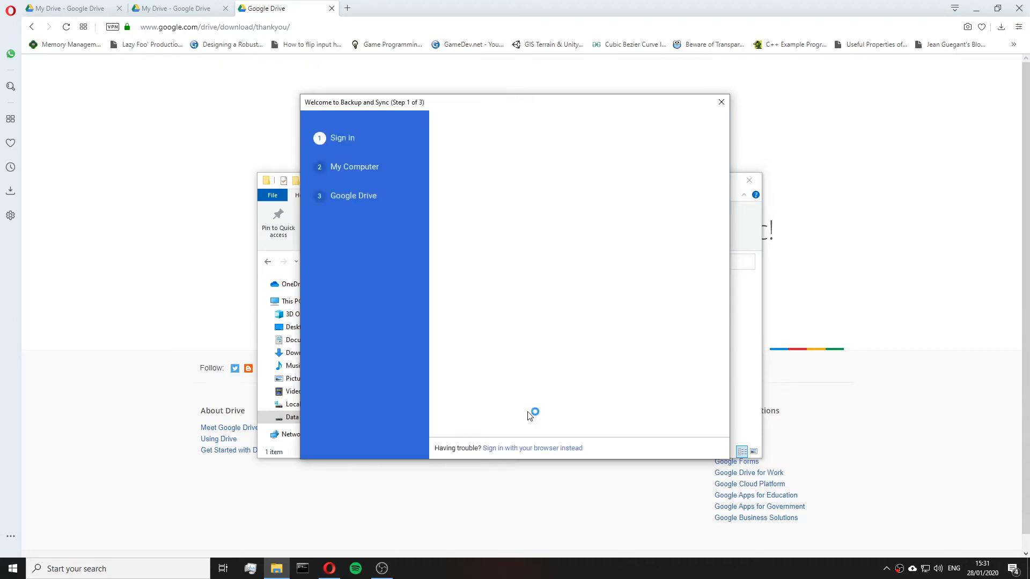
{"action": "left_click", "coordinate": [582, 240]}
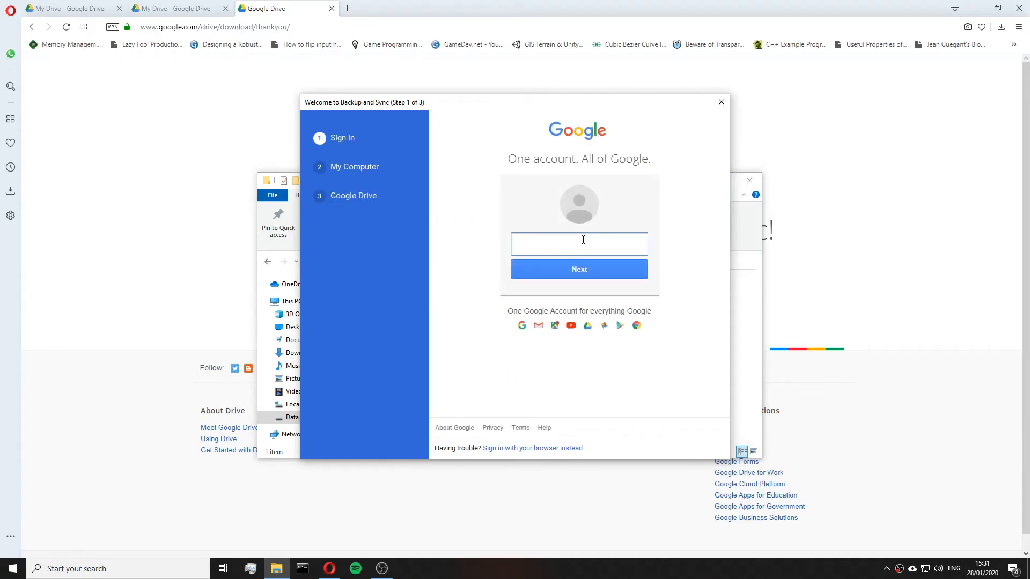
{"action": "type", "text": "rollin"}
{"action": "key", "text": "BackSpace"}
{"action": "key", "text": "BackSpace"}
{"action": "key", "text": "BackSpace"}
{"action": "key", "text": "BackSpace"}
{"action": "key", "text": "BackSpace"}
{"action": "key", "text": "BackSpace"}
{"action": "key", "text": "BackSpace"}
{"action": "key", "text": "Return"}
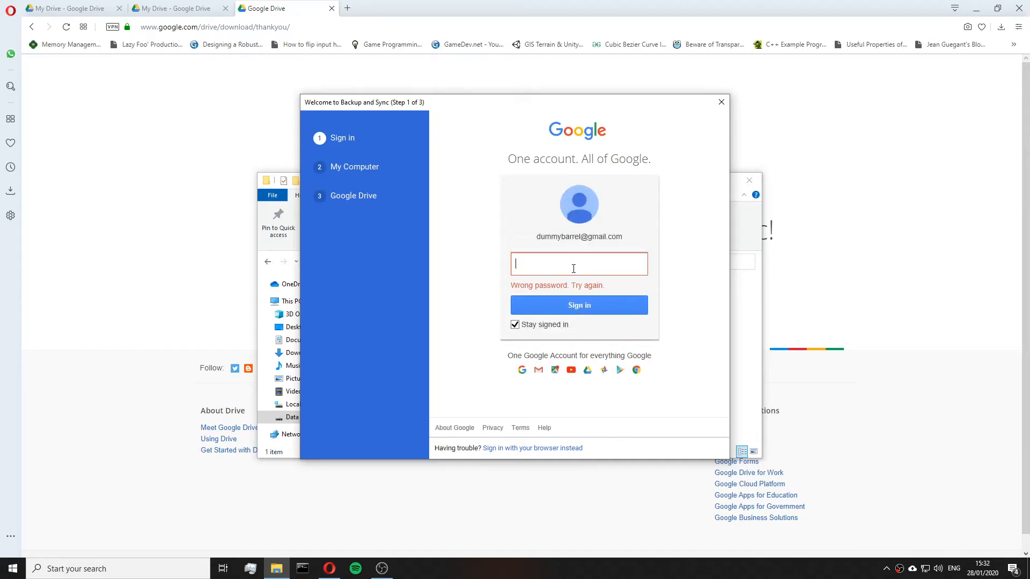
Enter the account password to complete sign-in.
{"action": "type", "text": "••••••••••••"}
{"action": "key", "text": "Return"}
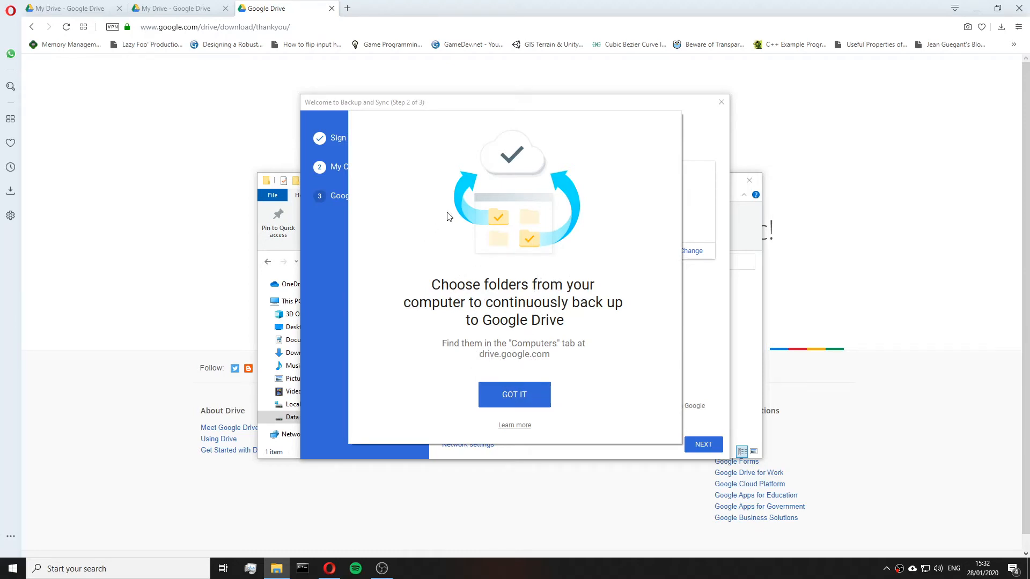
Dismiss the backup intro, untick Desktop, Documents and Pictures from computer backup, and continue.
{"action": "left_click", "coordinate": [520, 393]}
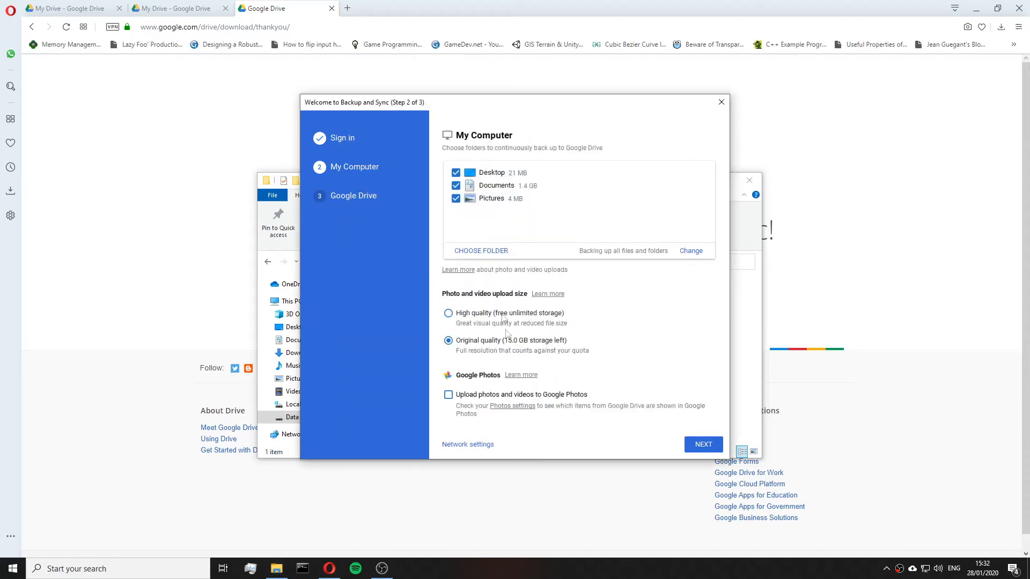
{"action": "left_click", "coordinate": [456, 199]}
{"action": "left_click", "coordinate": [456, 185]}
{"action": "left_click", "coordinate": [456, 173]}
{"action": "left_click", "coordinate": [703, 446]}
Change the sync folder location, browsing to Fast Unity Projects > CoolGameProject > Assets.
{"action": "left_click", "coordinate": [499, 400]}
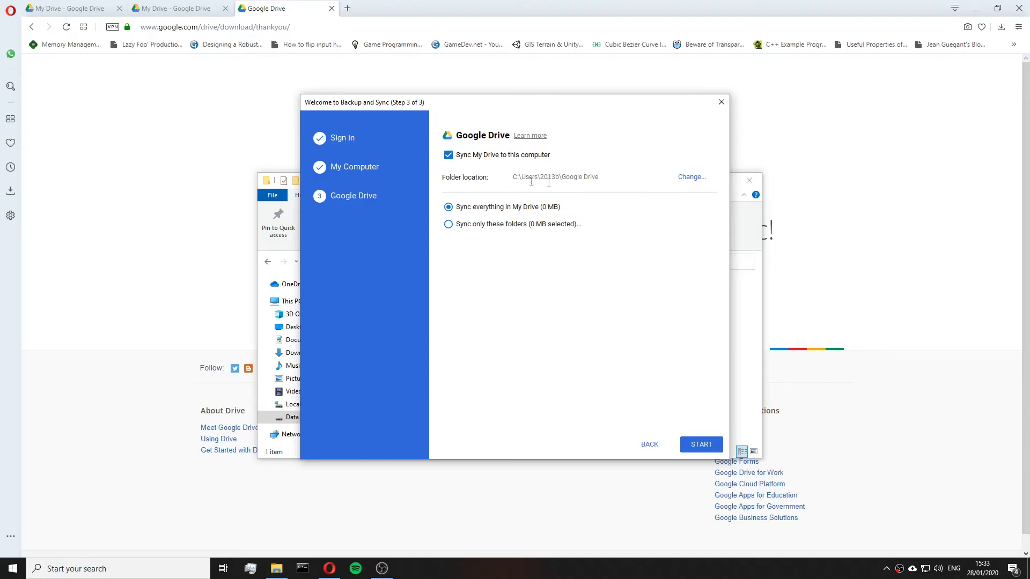
{"action": "left_click", "coordinate": [691, 179]}
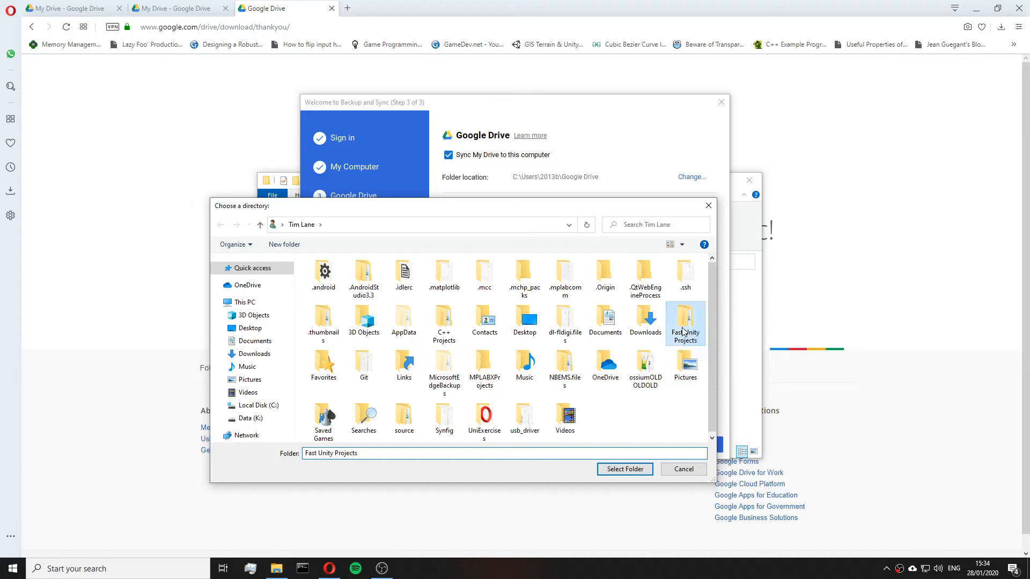
{"action": "double_click", "coordinate": [683, 328]}
{"action": "left_click", "coordinate": [359, 279]}
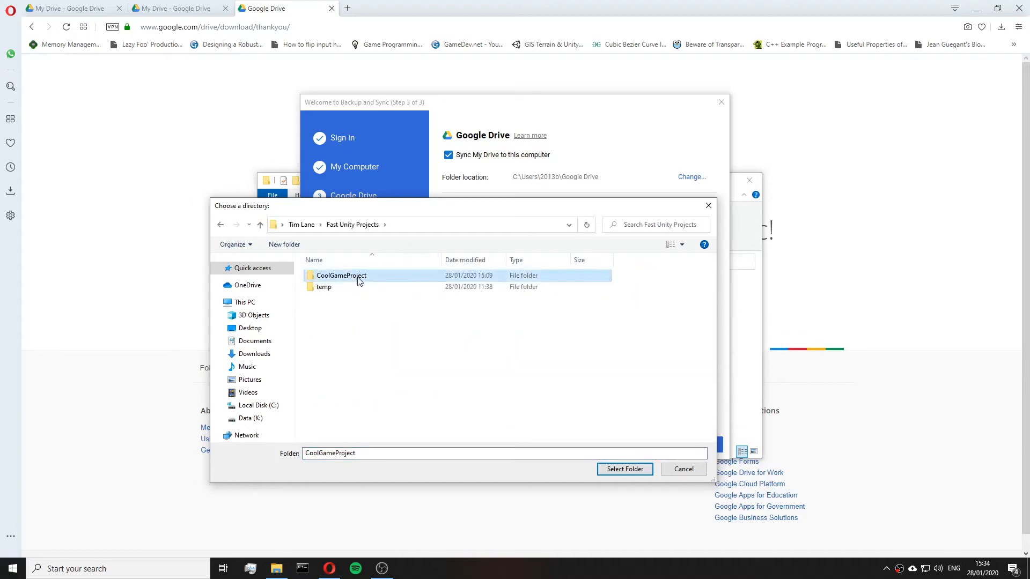
{"action": "double_click", "coordinate": [368, 277]}
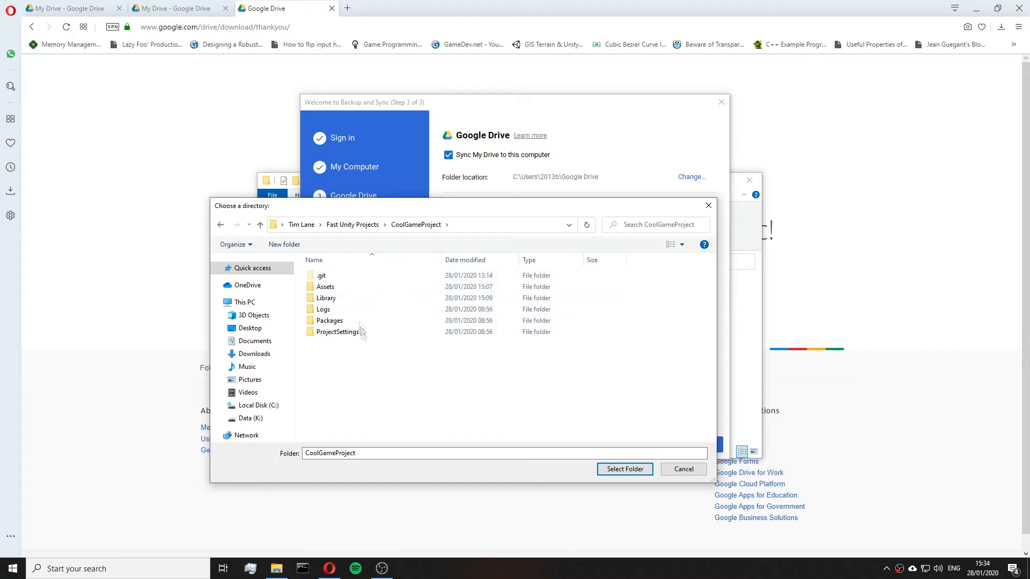
{"action": "left_click", "coordinate": [359, 299]}
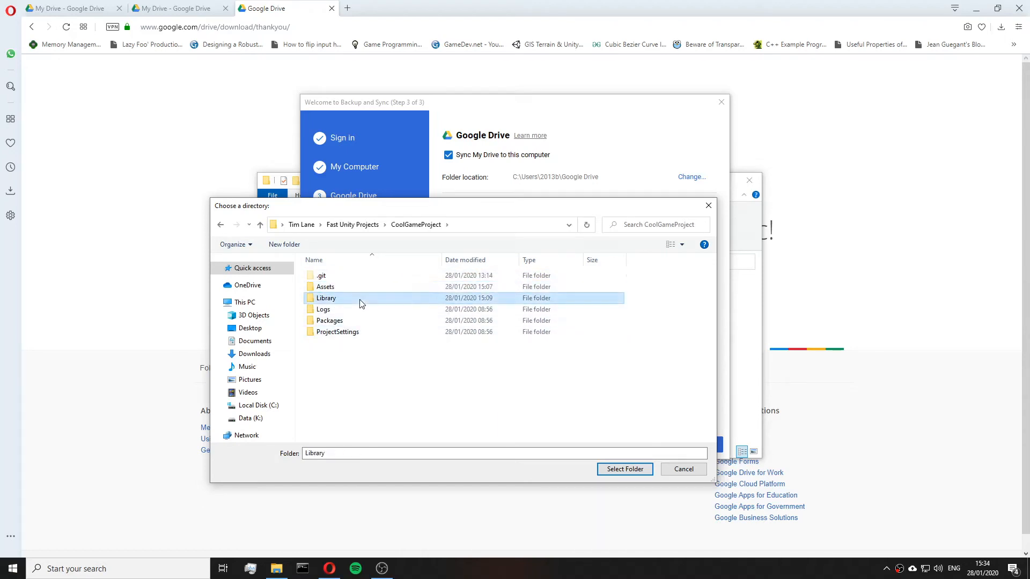
{"action": "left_click", "coordinate": [365, 290]}
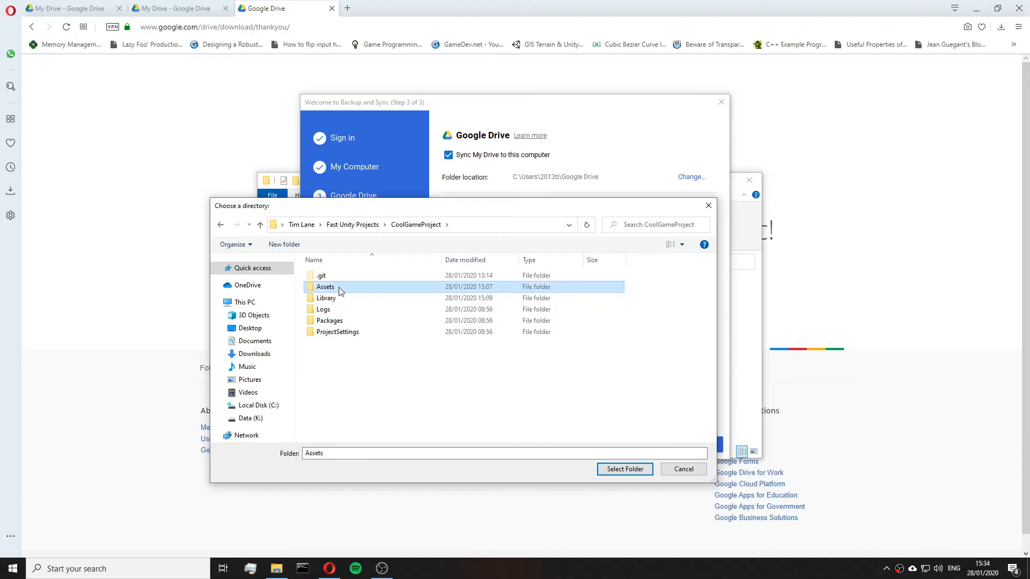
{"action": "double_click", "coordinate": [339, 287]}
Create a new folder named GoogleDrive inside Assets and select it as the sync location.
{"action": "right_click", "coordinate": [377, 334]}
{"action": "left_click", "coordinate": [420, 333]}
{"action": "right_click", "coordinate": [420, 334]}
{"action": "mouse_move", "coordinate": [487, 496]}
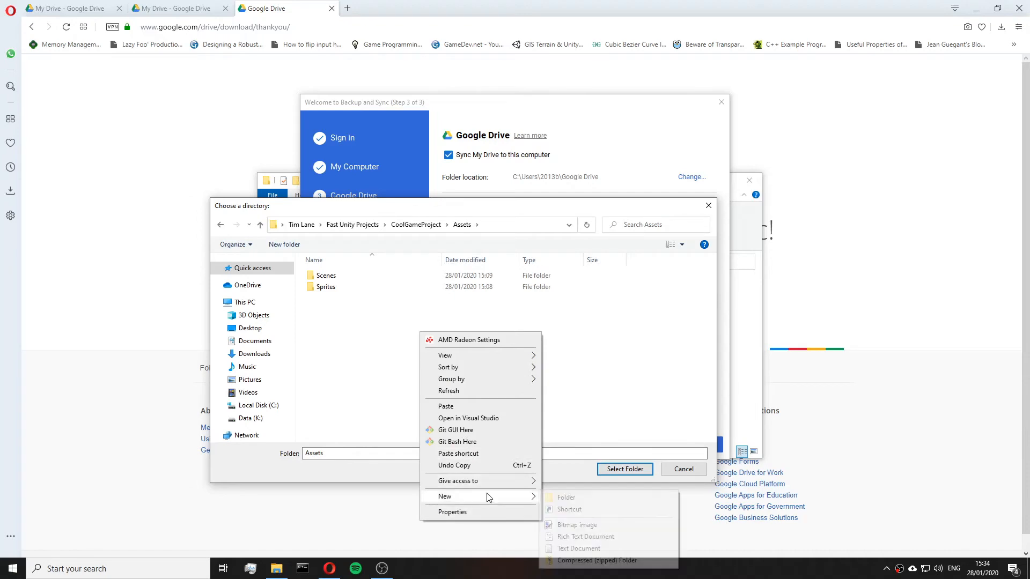
{"action": "left_click", "coordinate": [558, 497]}
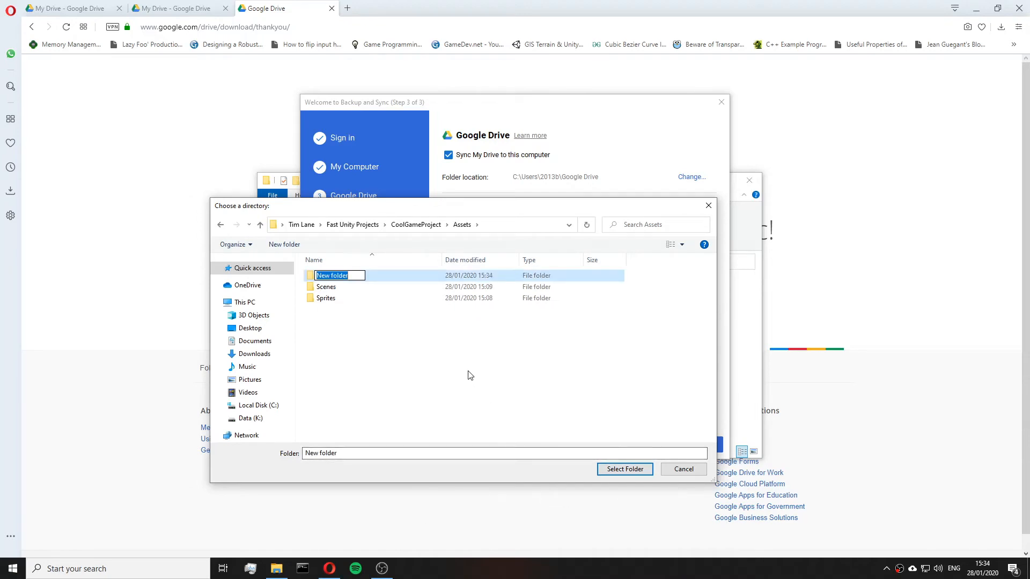
{"action": "type", "text": "GoogleDrive"}
{"action": "key", "text": "Return"}
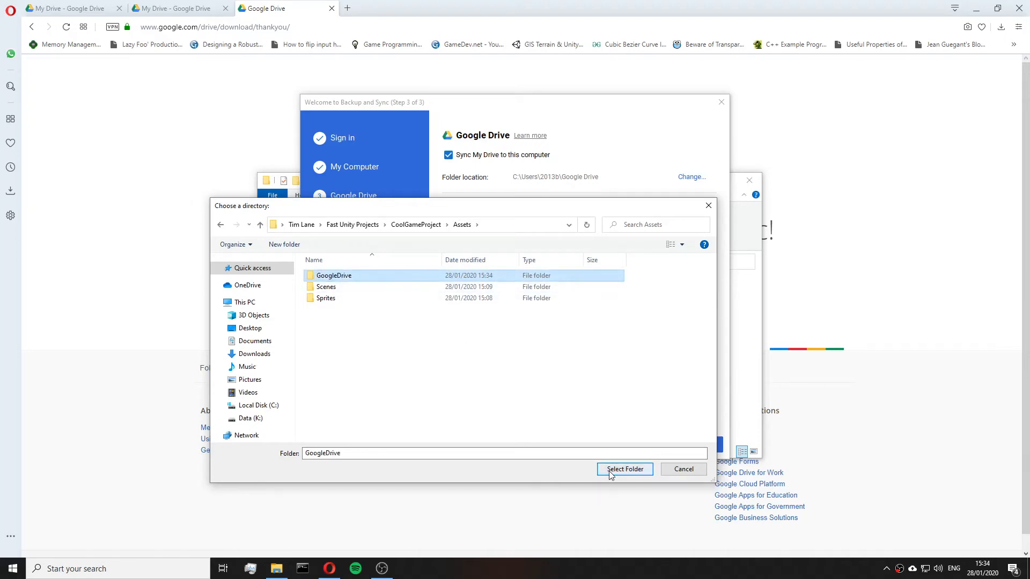
{"action": "left_click", "coordinate": [633, 471]}
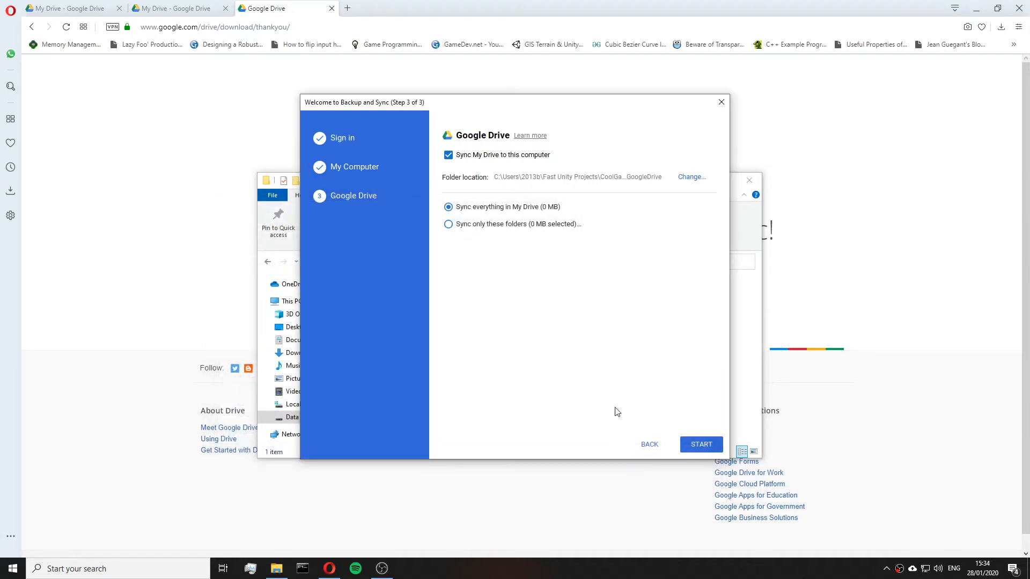
Choose to sync only the GDriveCoolGameAssets folder and start syncing.
{"action": "left_click", "coordinate": [475, 225]}
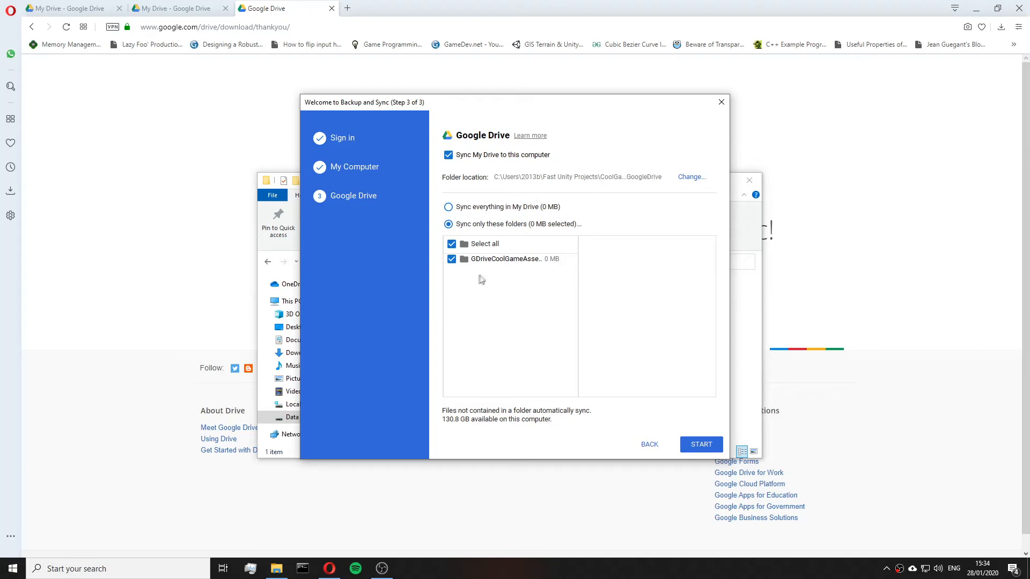
{"action": "left_click", "coordinate": [488, 261]}
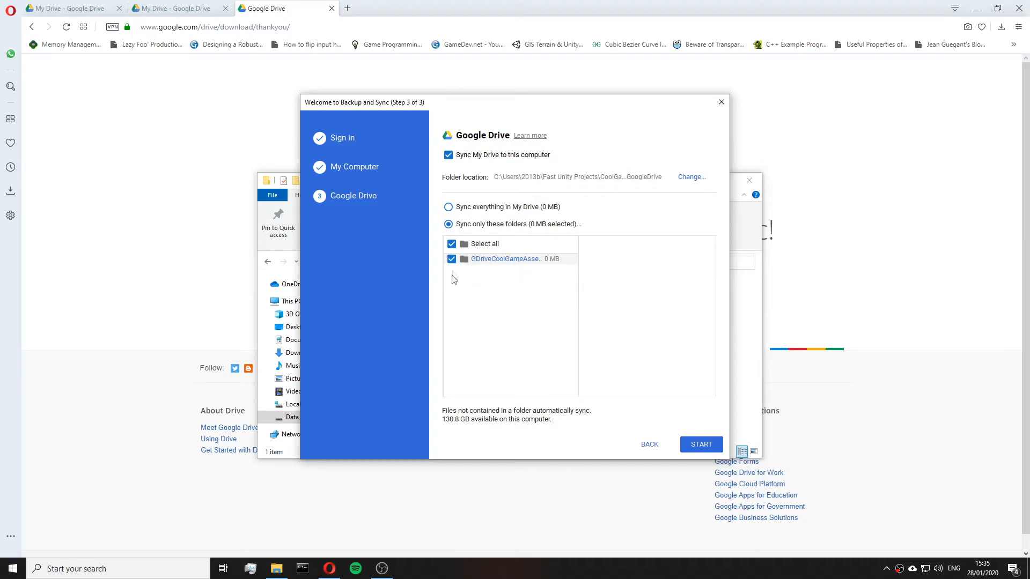
{"action": "left_click", "coordinate": [452, 246]}
{"action": "left_click", "coordinate": [700, 444]}
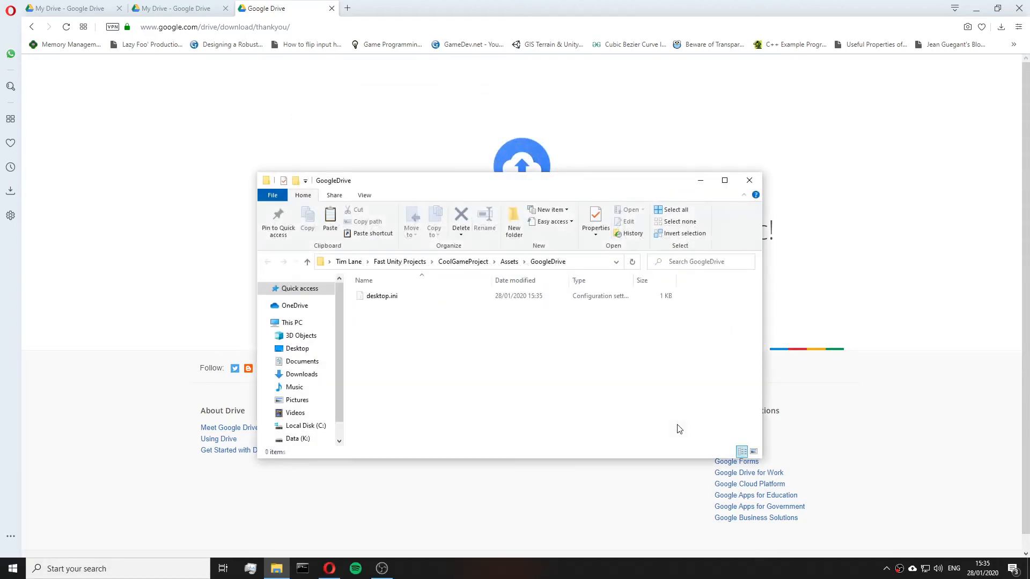
Dismiss the setup notification and check the Backup and Sync status from its tray icon.
{"action": "left_click", "coordinate": [509, 263]}
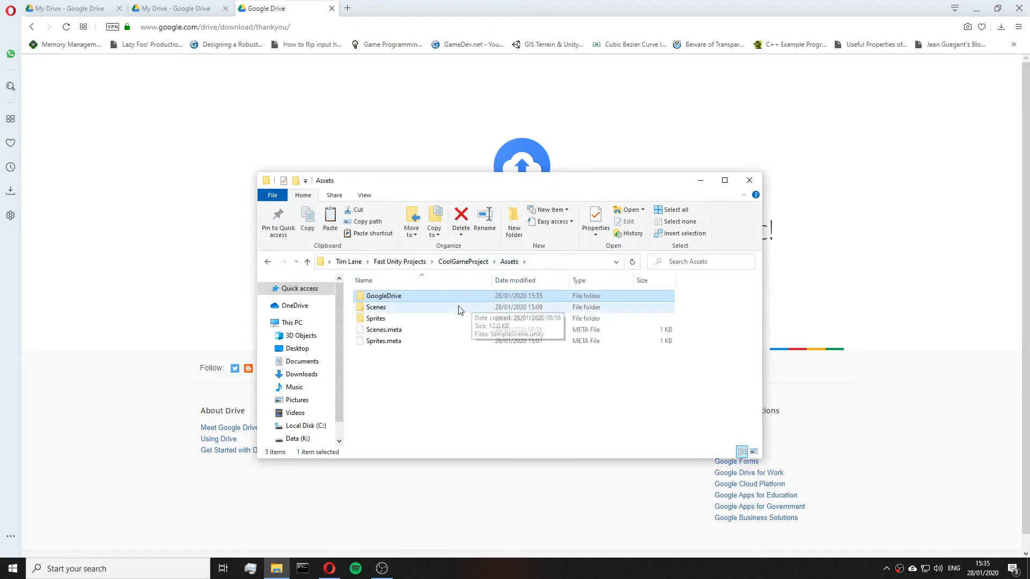
{"action": "left_click", "coordinate": [468, 364]}
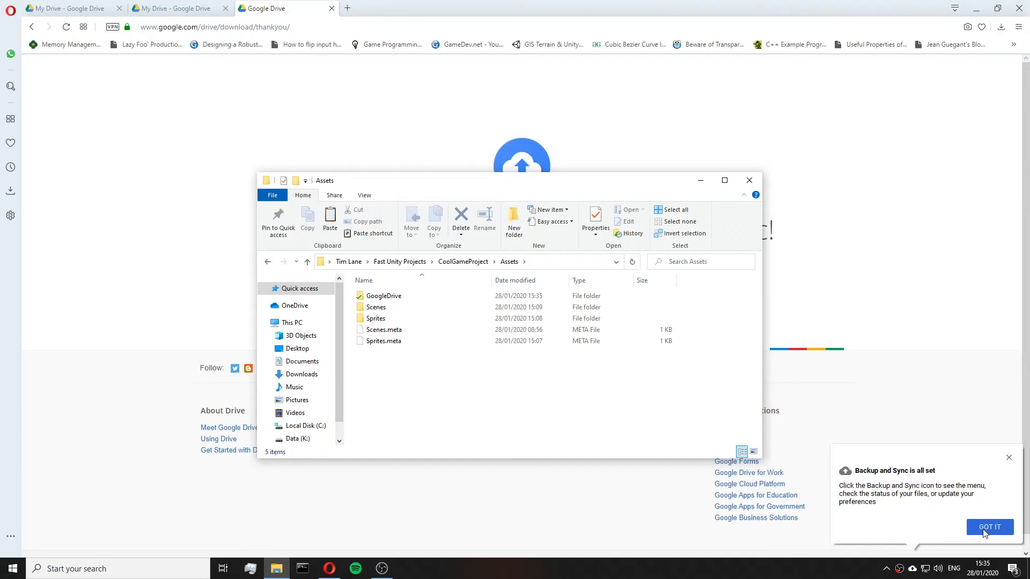
{"action": "left_click", "coordinate": [985, 529]}
{"action": "left_click", "coordinate": [912, 569]}
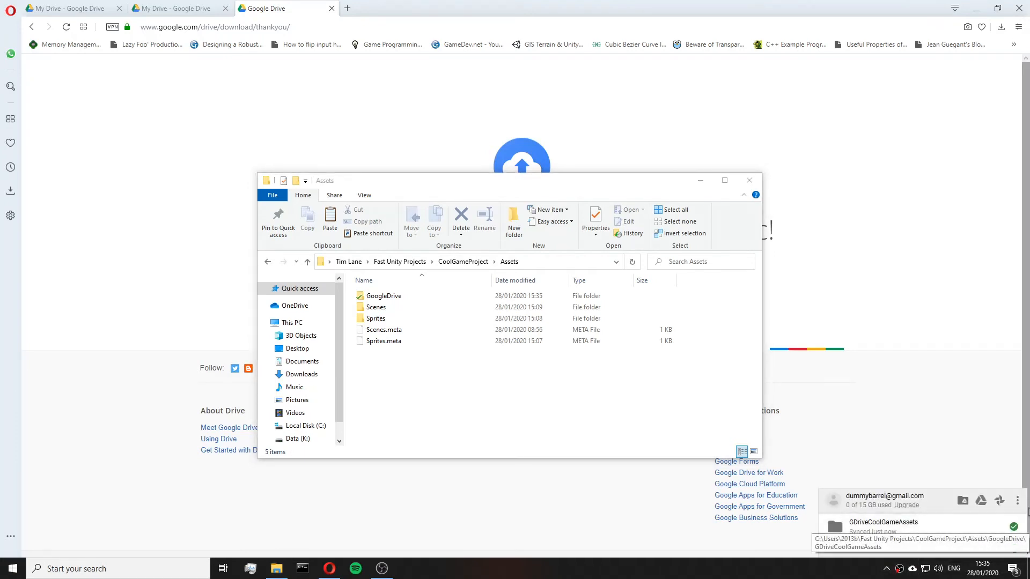
{"action": "left_click", "coordinate": [1017, 500]}
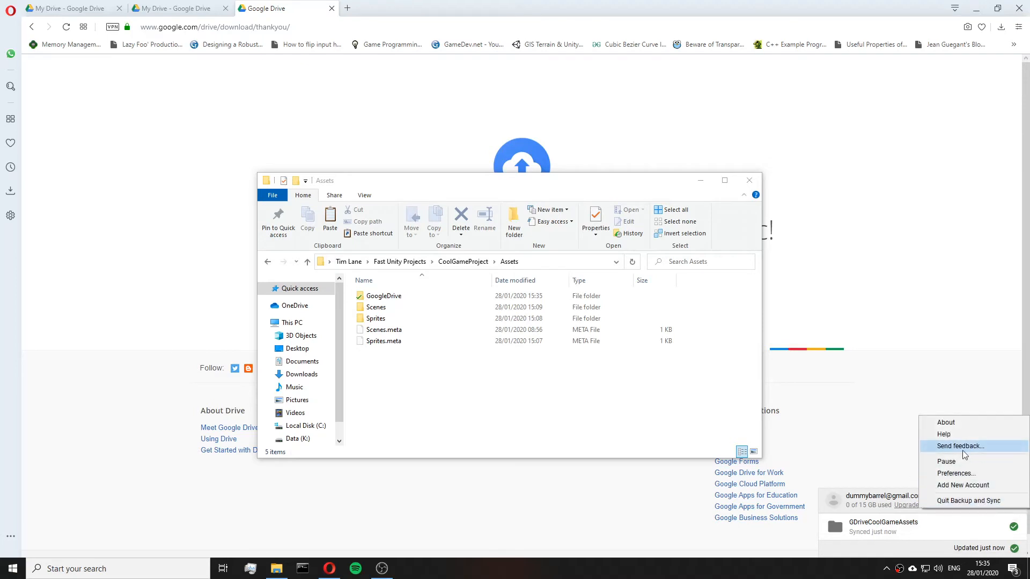
{"action": "left_click", "coordinate": [490, 397]}
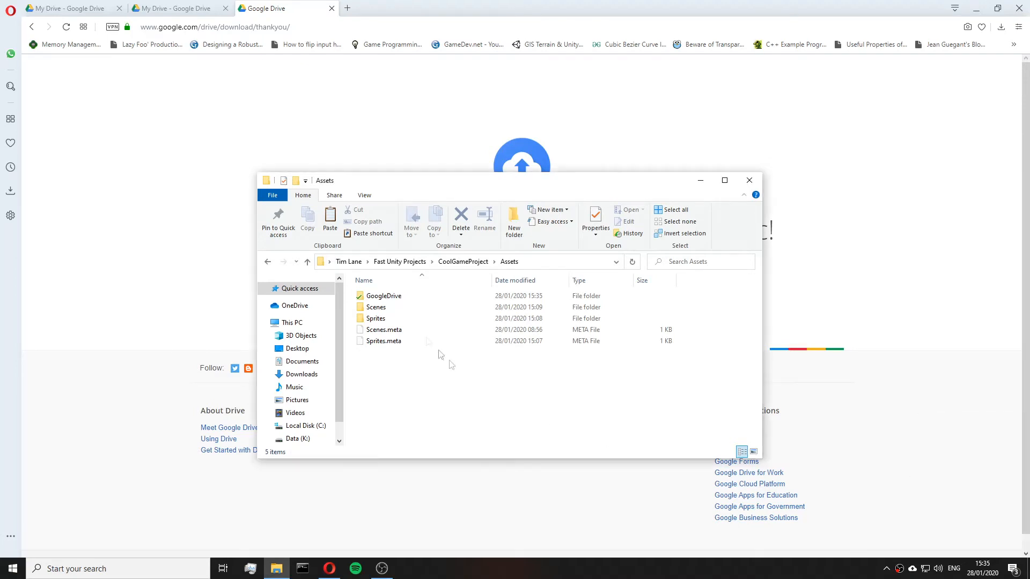
Browse into Assets > GoogleDrive > GDriveCoolGameAssets to examine the synced folder's contents.
{"action": "left_click", "coordinate": [410, 296]}
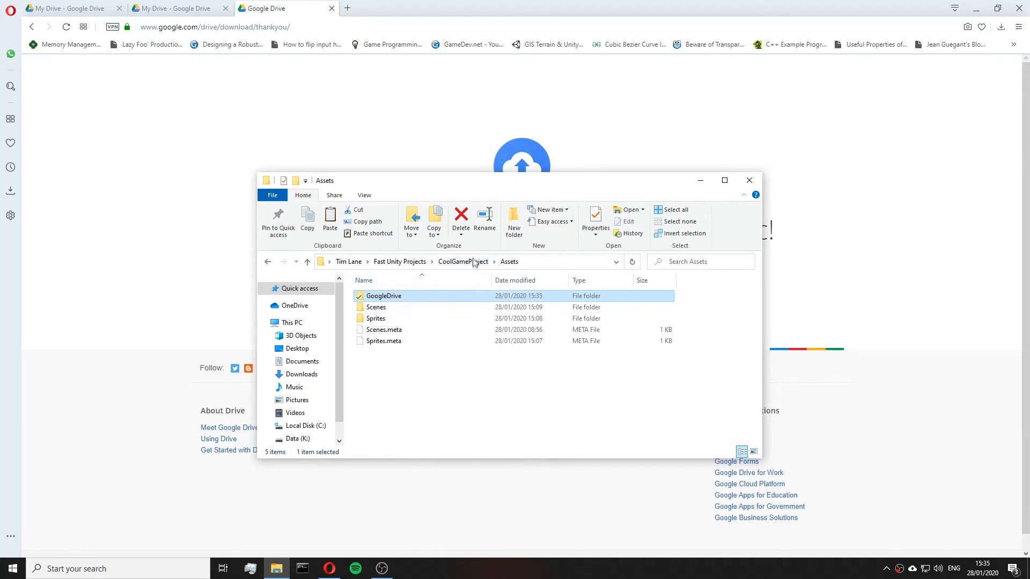
{"action": "left_click", "coordinate": [475, 261]}
{"action": "double_click", "coordinate": [427, 308]}
{"action": "left_click", "coordinate": [376, 297]}
{"action": "double_click", "coordinate": [401, 302]}
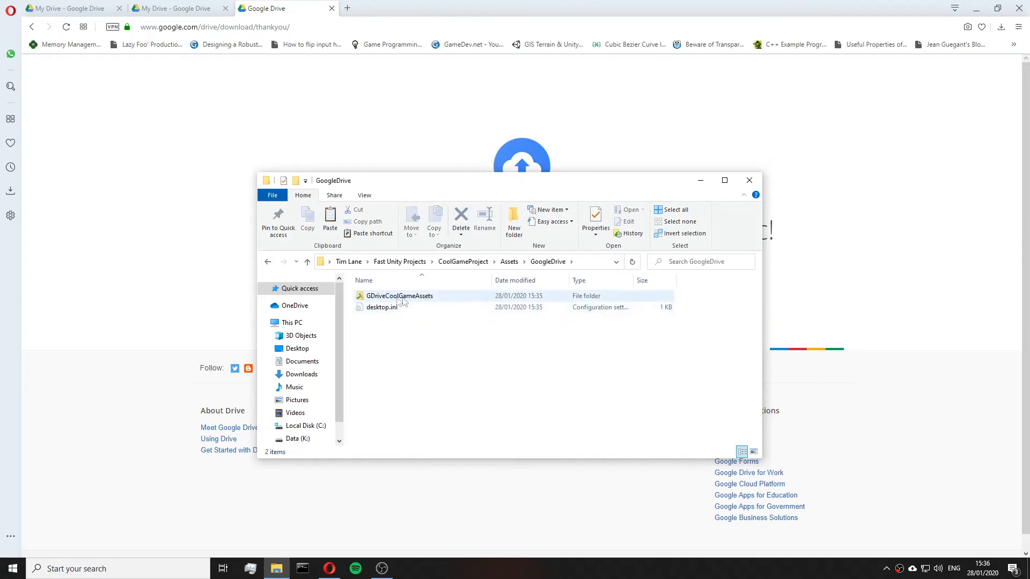
{"action": "double_click", "coordinate": [420, 301]}
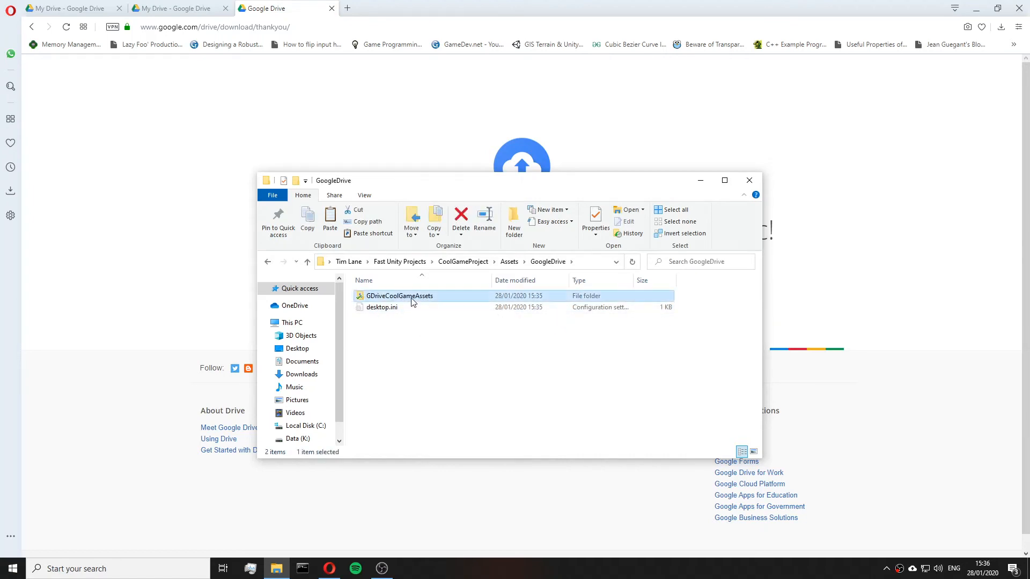
{"action": "left_click", "coordinate": [450, 263]}
{"action": "left_click", "coordinate": [509, 262]}
{"action": "left_click", "coordinate": [396, 298]}
{"action": "left_click", "coordinate": [425, 301]}
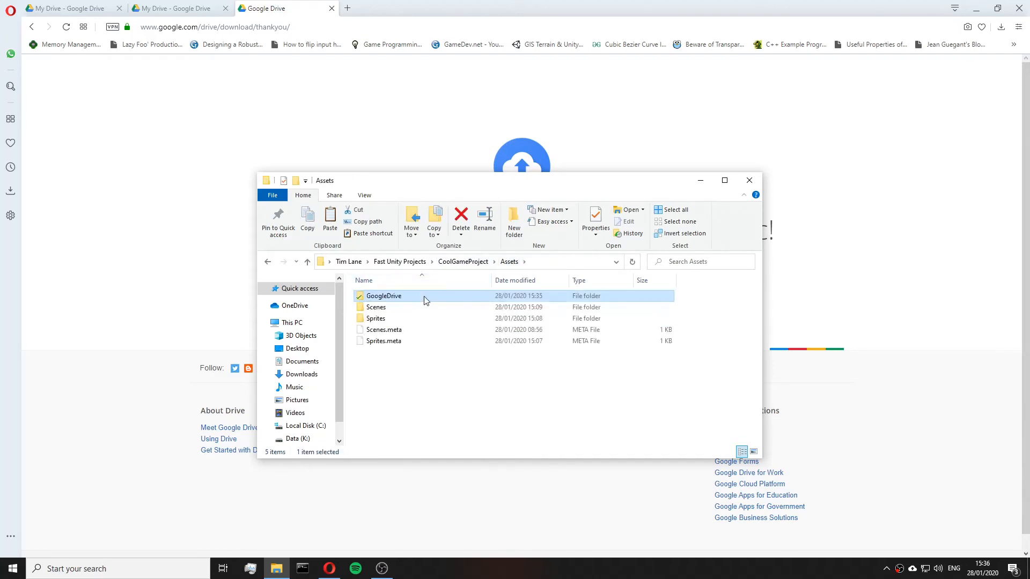
{"action": "double_click", "coordinate": [425, 300]}
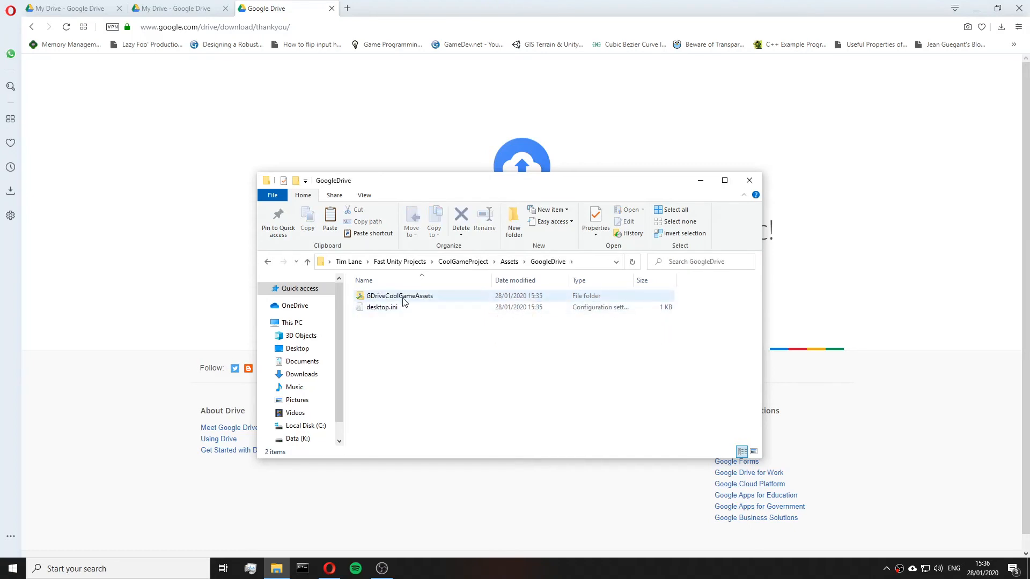
{"action": "left_click", "coordinate": [406, 300]}
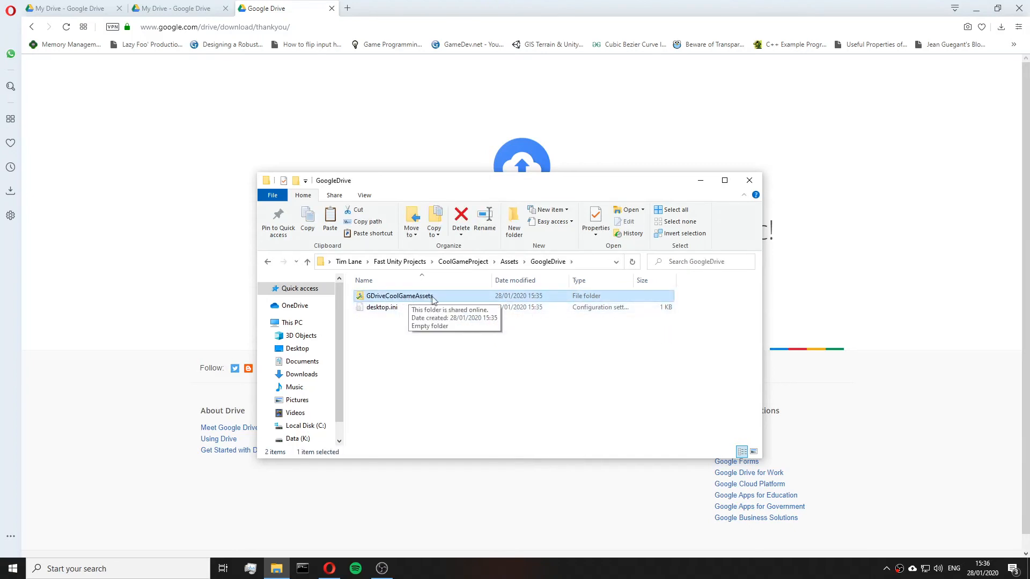
{"action": "double_click", "coordinate": [433, 299]}
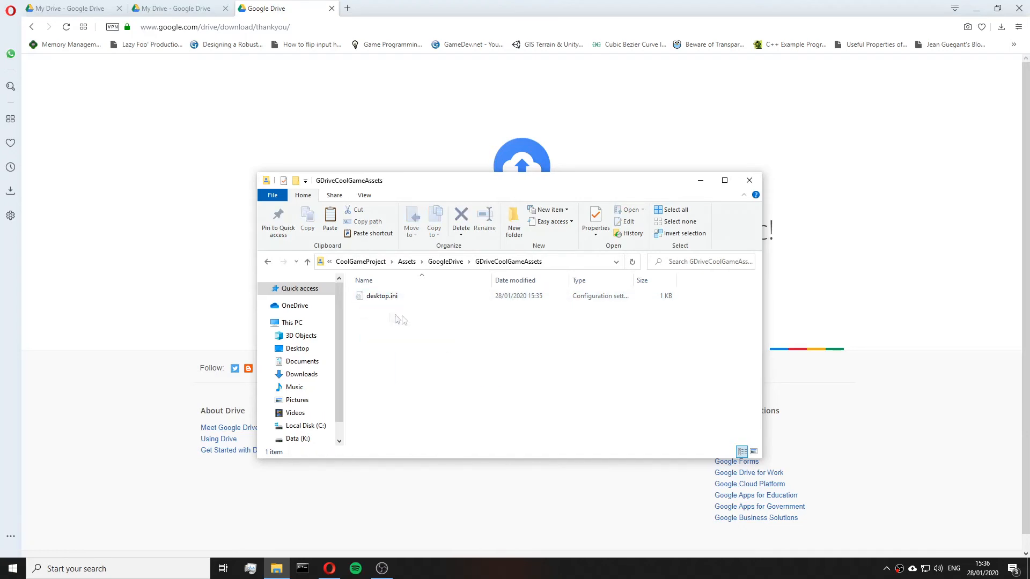
{"action": "left_click_drag", "start_coordinate": [510, 350], "coordinate": [424, 321]}
{"action": "left_click_drag", "start_coordinate": [432, 320], "coordinate": [392, 291]}
Return to the Assets folder and open Sprites to inspect its files.
{"action": "left_click", "coordinate": [451, 263]}
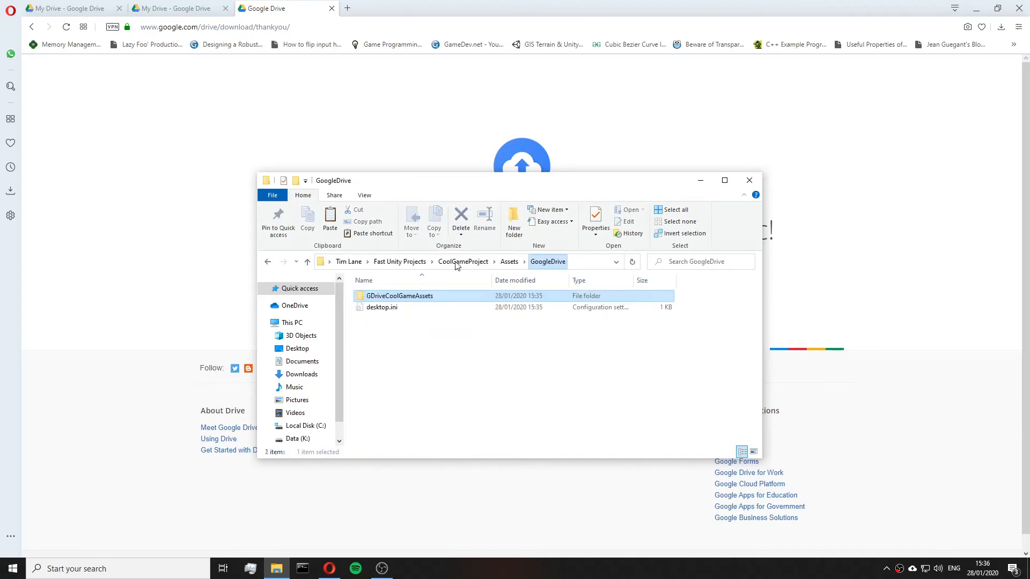
{"action": "left_click", "coordinate": [509, 262]}
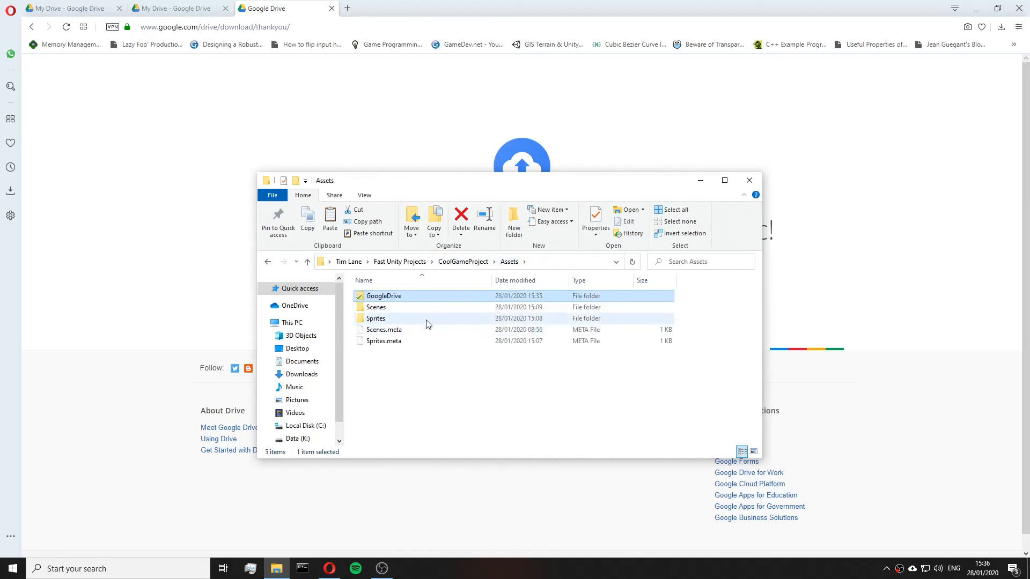
{"action": "left_click", "coordinate": [426, 319]}
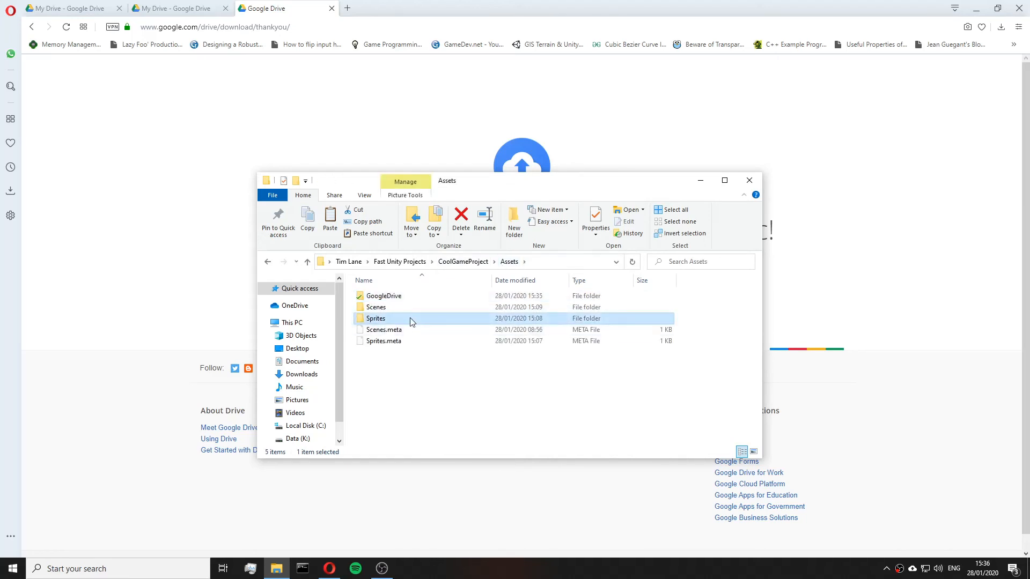
{"action": "double_click", "coordinate": [409, 318]}
{"action": "left_click", "coordinate": [407, 316]}
{"action": "left_click", "coordinate": [443, 322]}
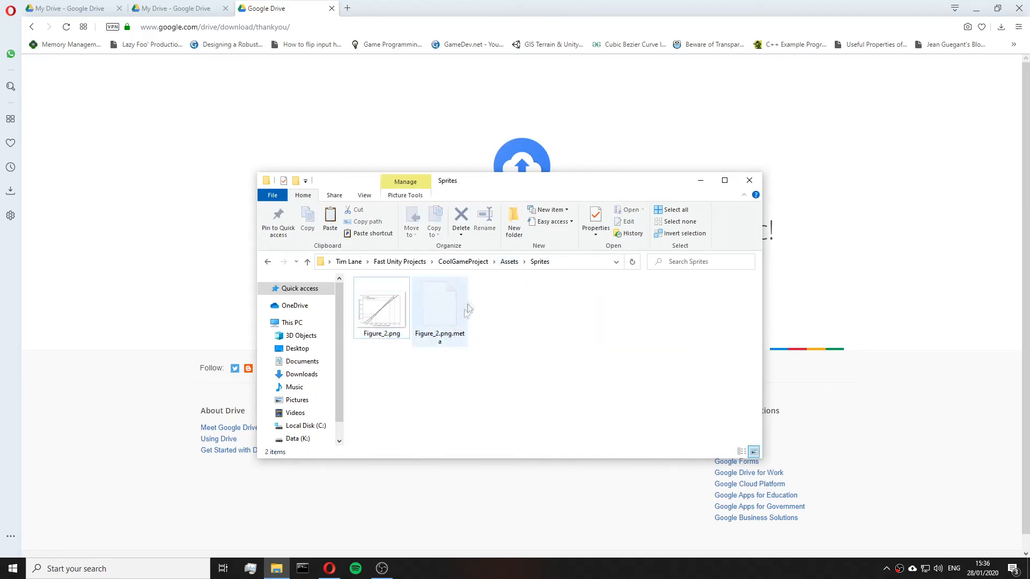
Move the Sprites folder and Sprites.meta from Assets into GoogleDrive, then into the GDriveCoolGameAssets folder.
{"action": "left_click", "coordinate": [509, 262]}
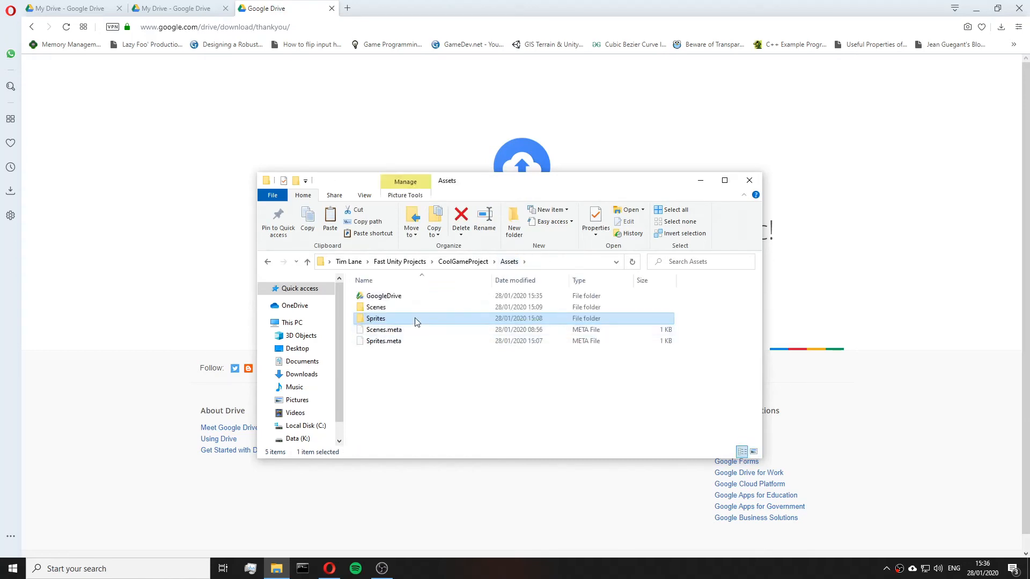
{"action": "left_click", "coordinate": [407, 342], "text": "ctrl"}
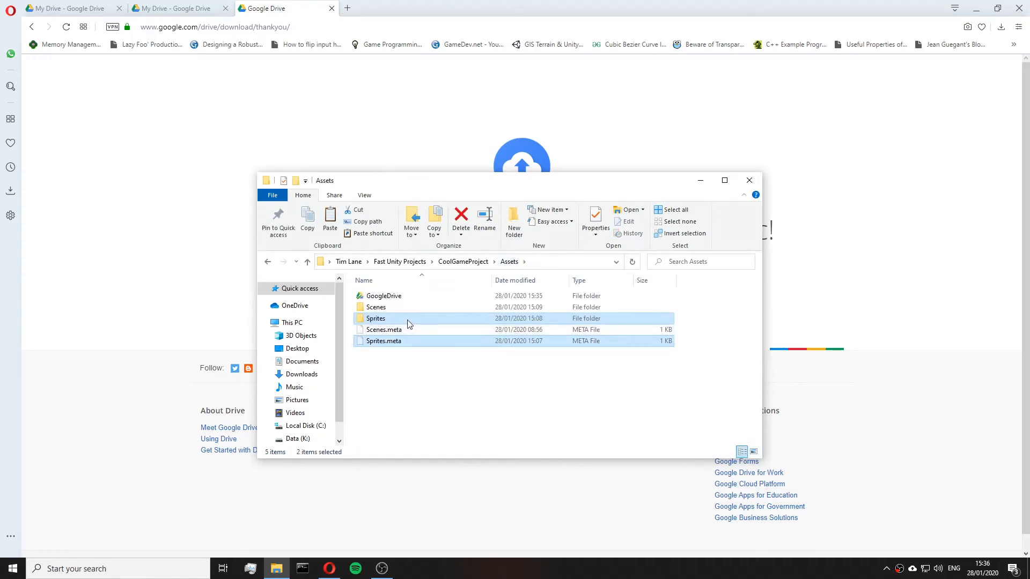
{"action": "left_click_drag", "start_coordinate": [408, 324], "coordinate": [410, 294]}
{"action": "double_click", "coordinate": [409, 296]}
{"action": "left_click", "coordinate": [405, 331]}
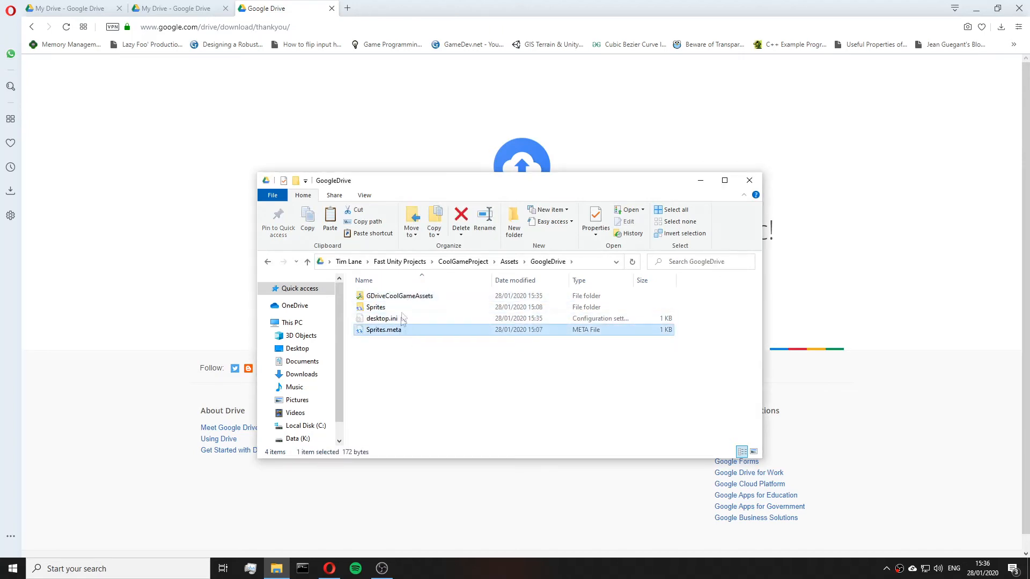
{"action": "left_click", "coordinate": [399, 307], "text": "ctrl"}
{"action": "left_click_drag", "start_coordinate": [398, 307], "coordinate": [403, 301]}
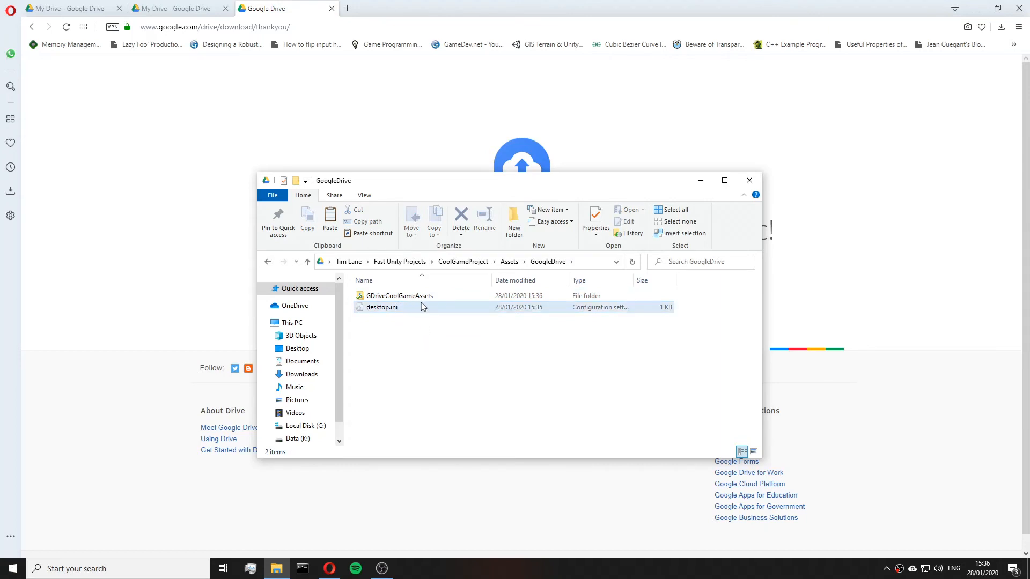
Check the Backup and Sync upload status of the moved files from its tray icon.
{"action": "left_click", "coordinate": [364, 309]}
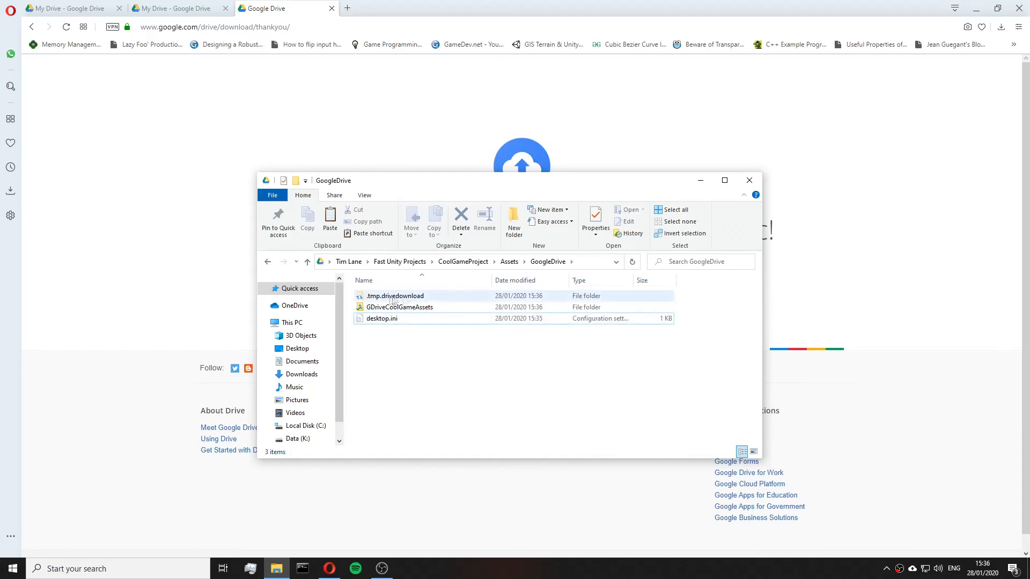
{"action": "left_click", "coordinate": [914, 569]}
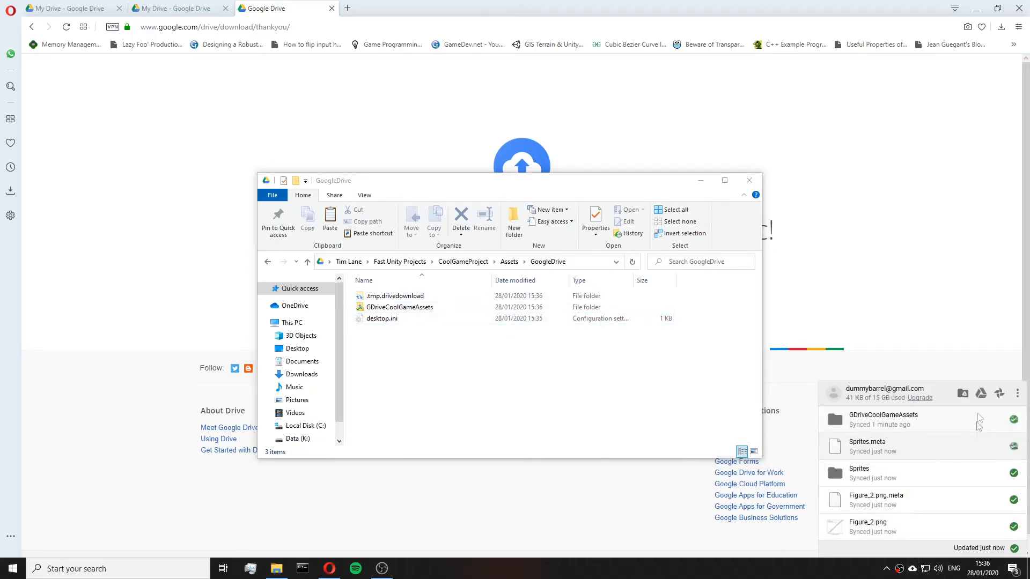
{"action": "left_click", "coordinate": [442, 333]}
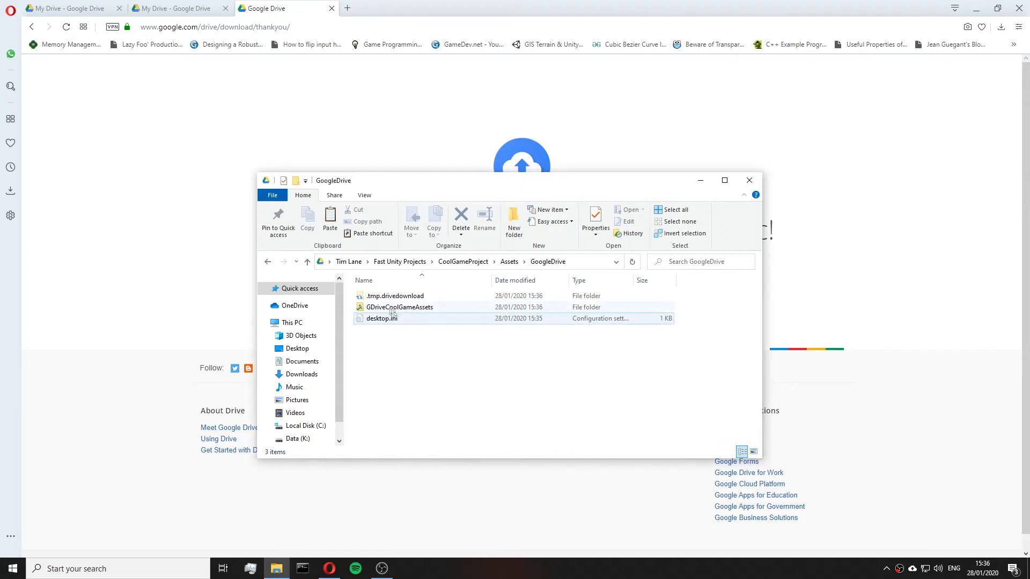
Open the shared GDriveCoolGameAssets folder and its Sprites subfolder in the second account's Drive to examine their contents.
{"action": "left_click", "coordinate": [202, 6]}
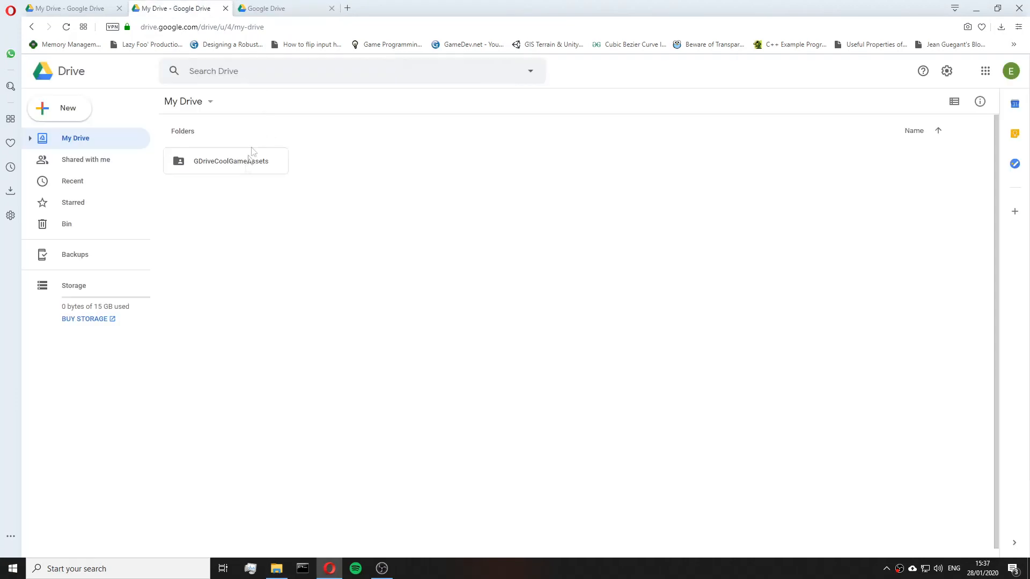
{"action": "double_click", "coordinate": [240, 167]}
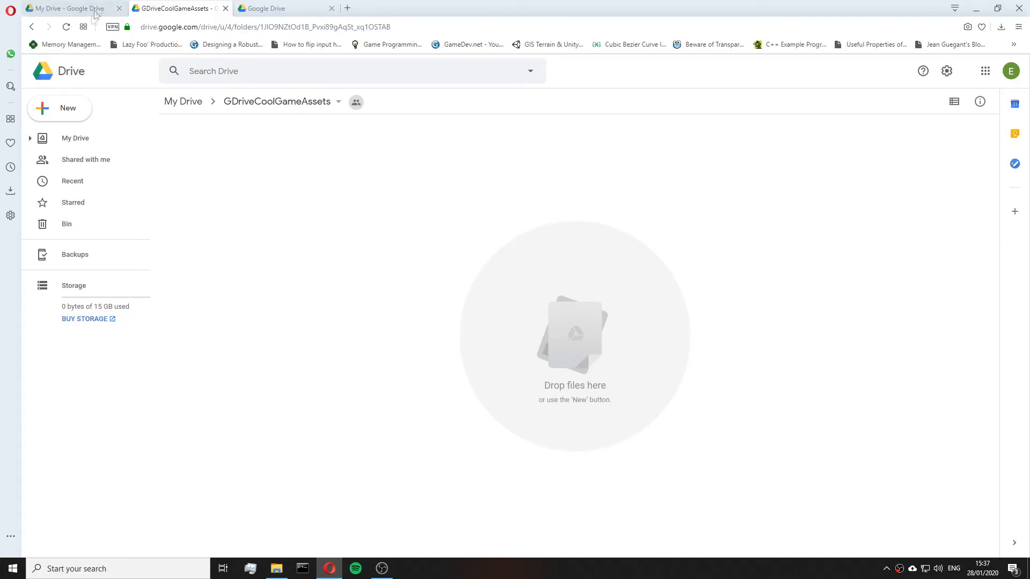
{"action": "left_click", "coordinate": [66, 26]}
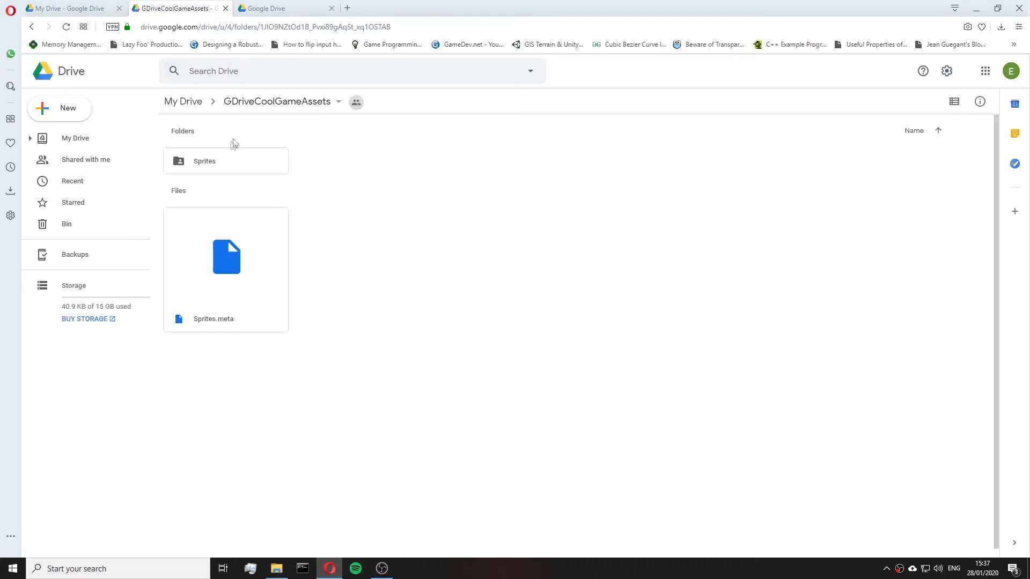
{"action": "double_click", "coordinate": [225, 161]}
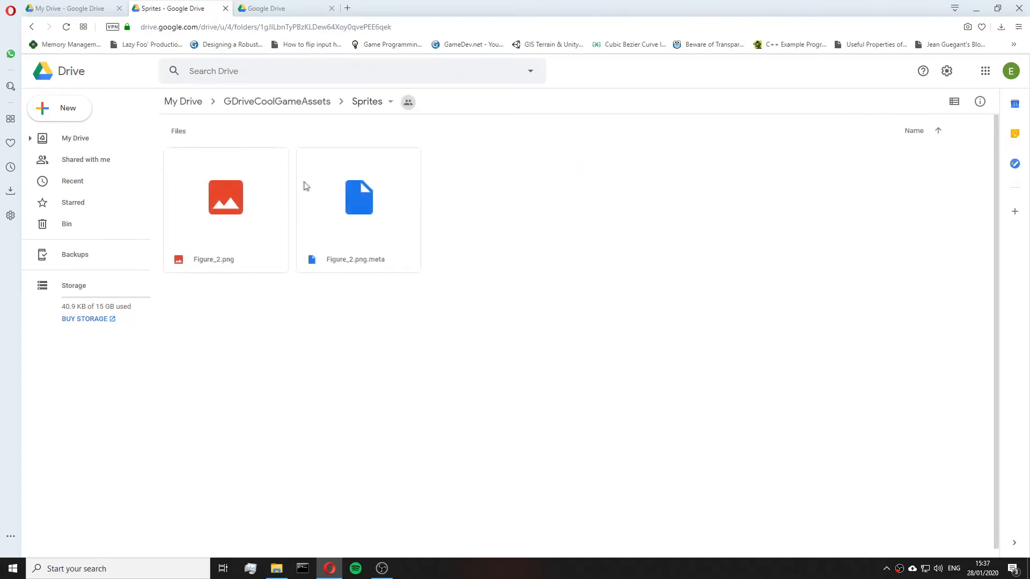
{"action": "left_click", "coordinate": [455, 223]}
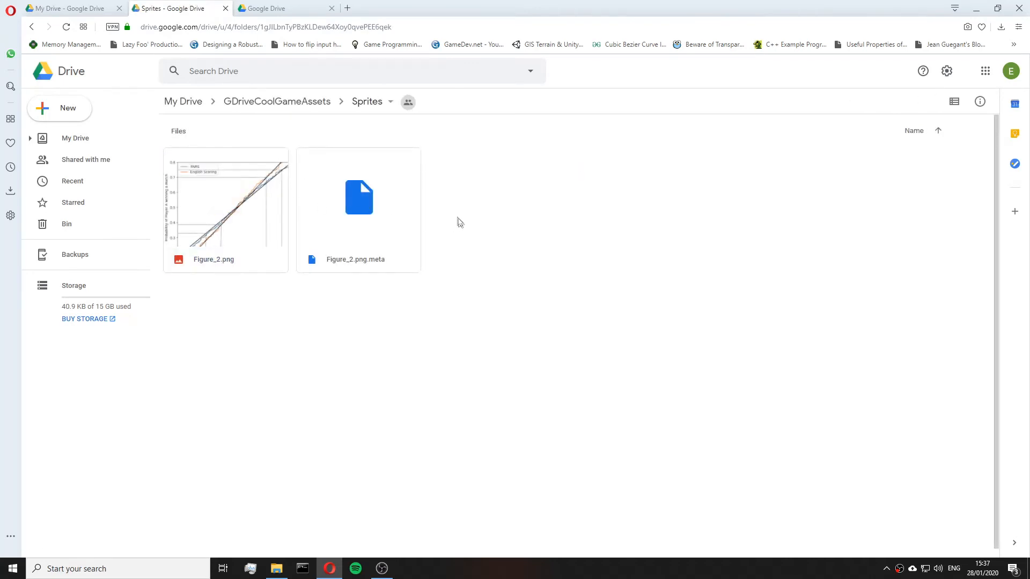
{"action": "left_click", "coordinate": [316, 113]}
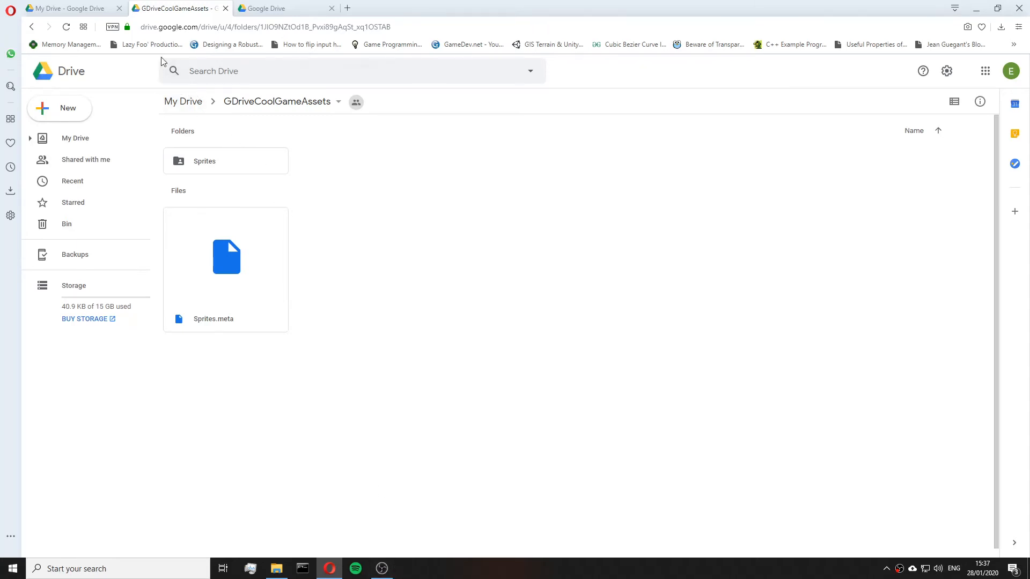
Open GDriveCoolGameAssets and its Sprites subfolder in the first account's Drive to examine their contents.
{"action": "left_click", "coordinate": [89, 12]}
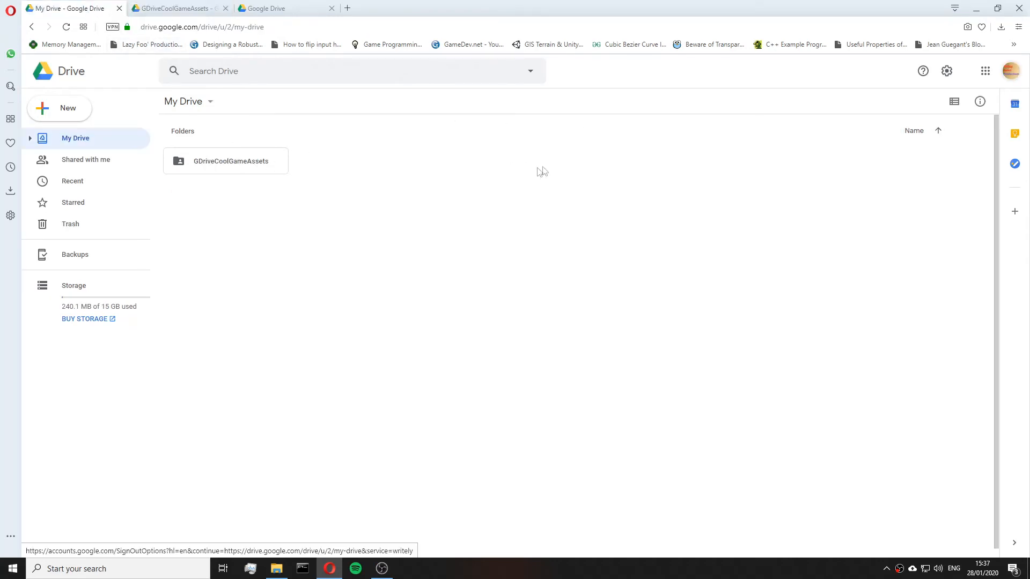
{"action": "double_click", "coordinate": [271, 160]}
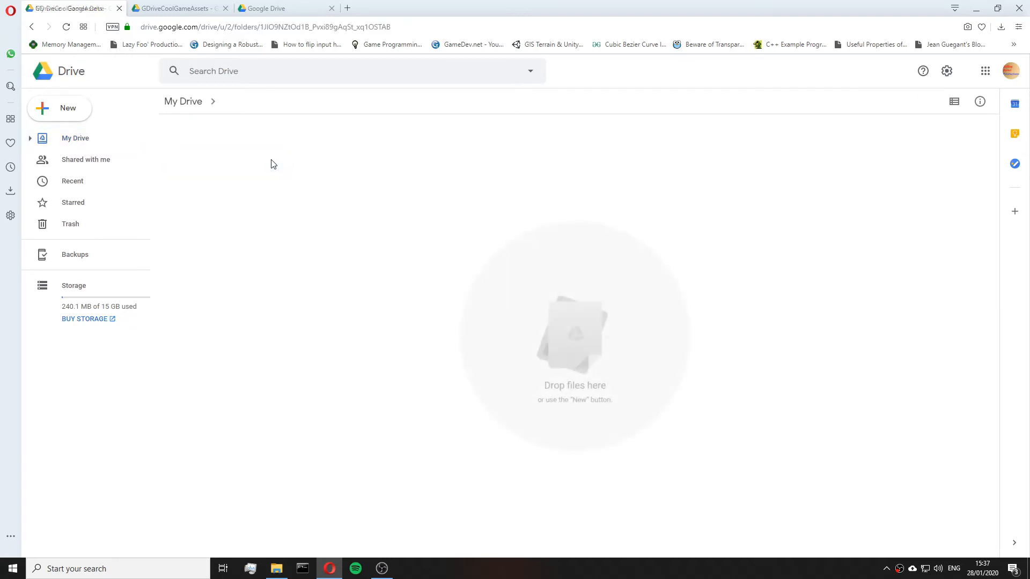
{"action": "left_click", "coordinate": [66, 27]}
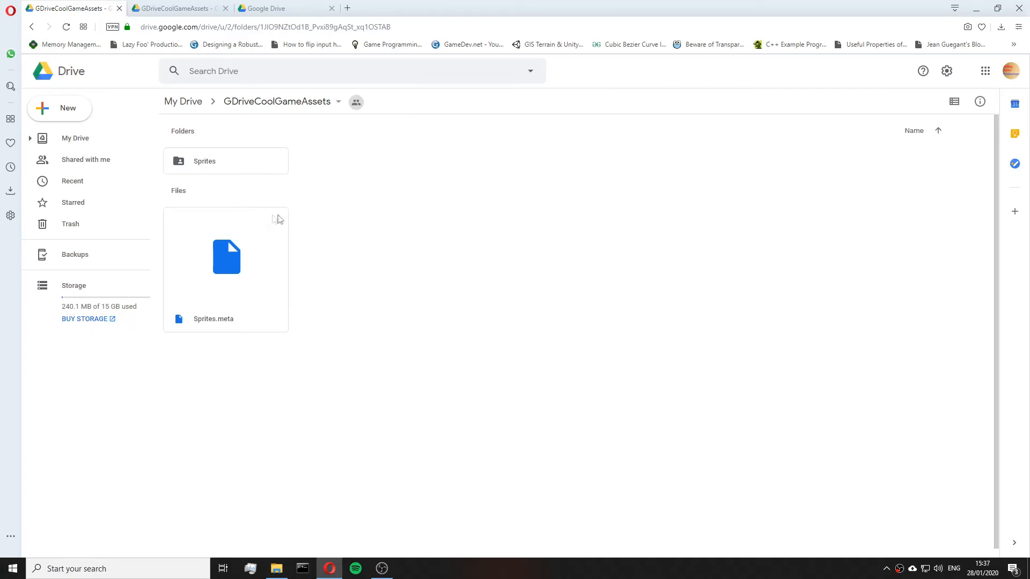
{"action": "double_click", "coordinate": [259, 162]}
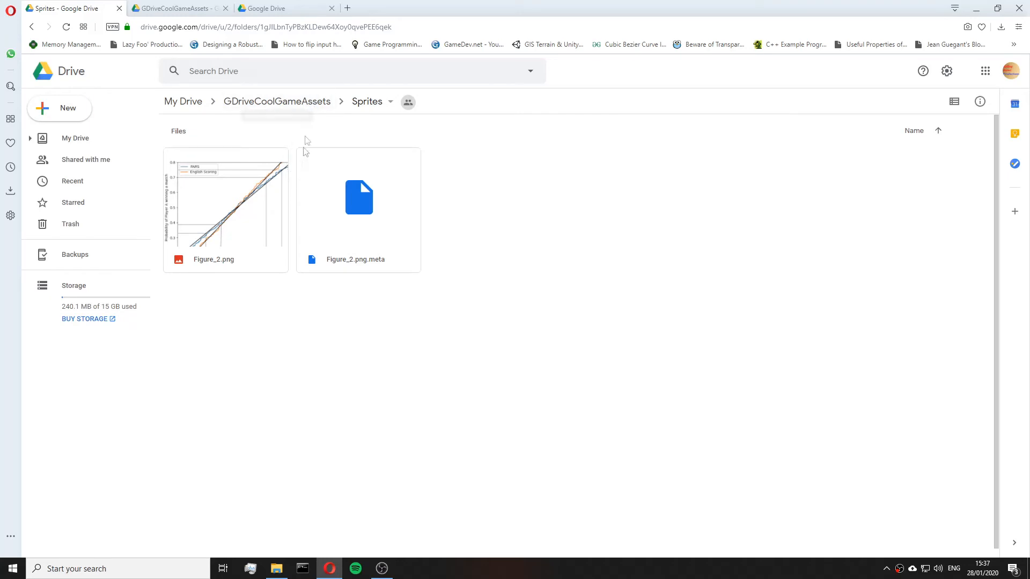
{"action": "left_click", "coordinate": [314, 108]}
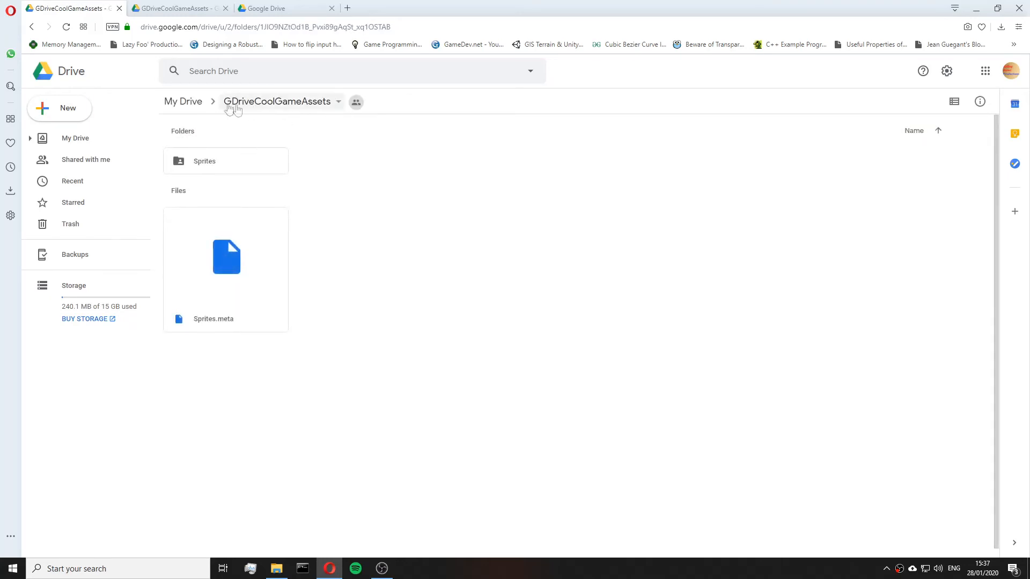
{"action": "left_click", "coordinate": [183, 101]}
{"action": "left_click", "coordinate": [183, 6]}
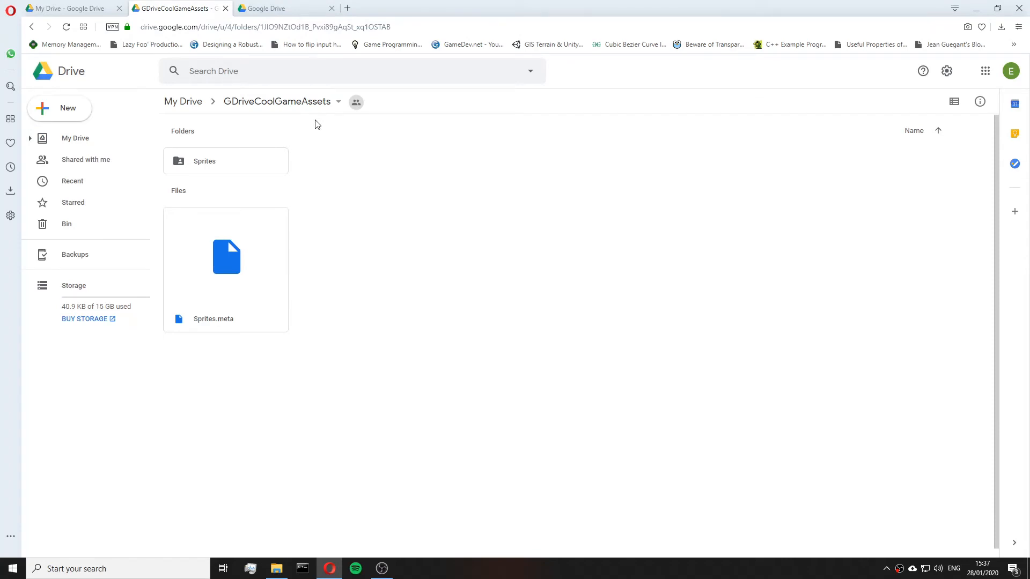
Open the Google Drive folder from the Backup and Sync tray menu, then close the window.
{"action": "left_click", "coordinate": [912, 574]}
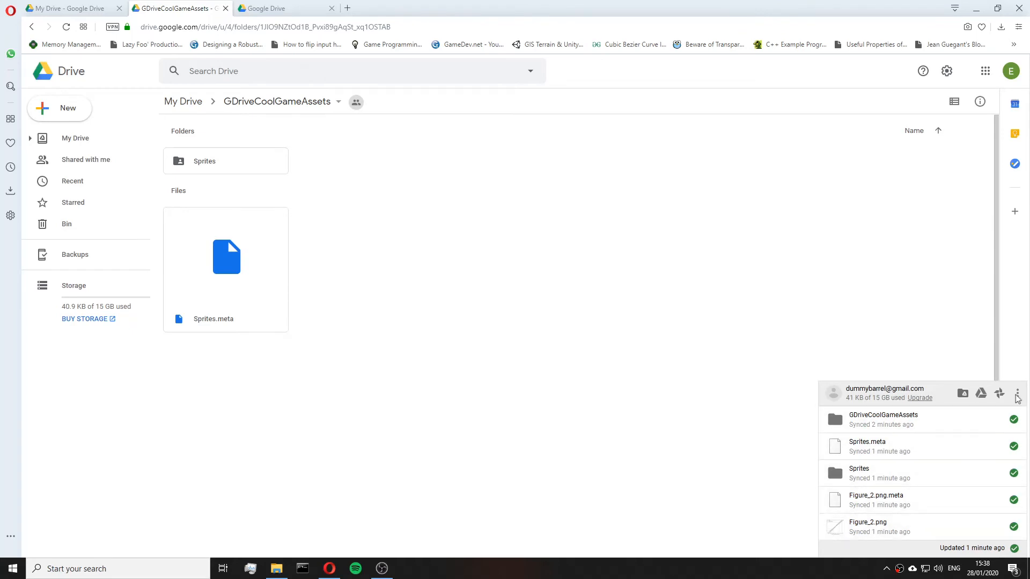
{"action": "left_click", "coordinate": [963, 395]}
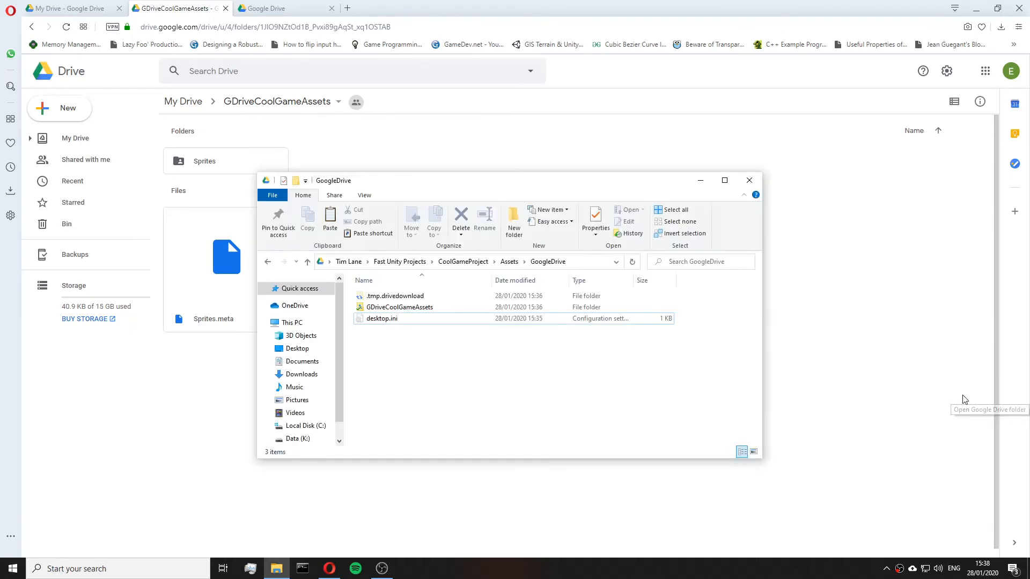
{"action": "left_click", "coordinate": [749, 180]}
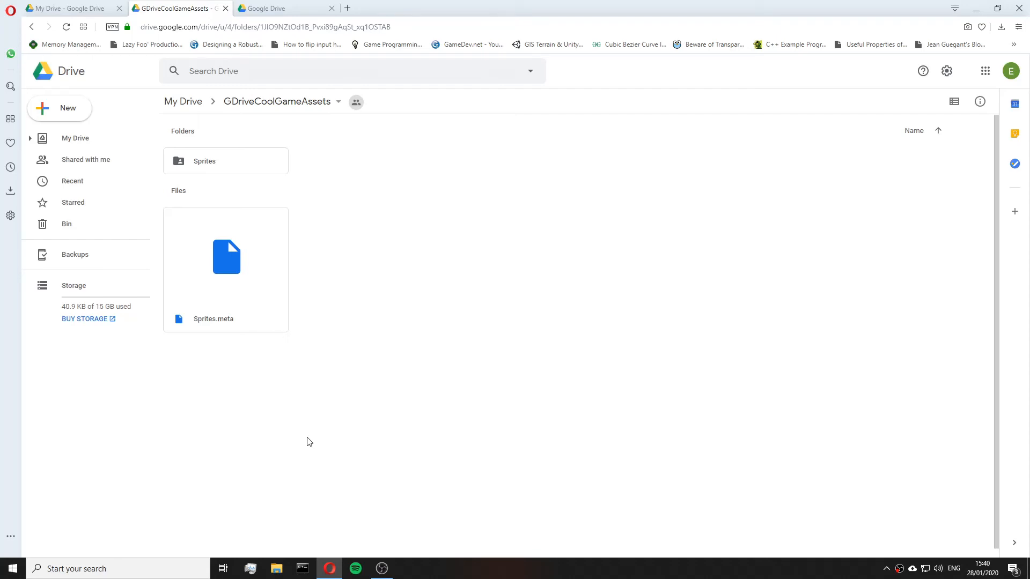
Navigate in File Explorer through the GoogleDrive quick-access folder up to the CoolGameProject folder.
{"action": "left_click", "coordinate": [276, 569]}
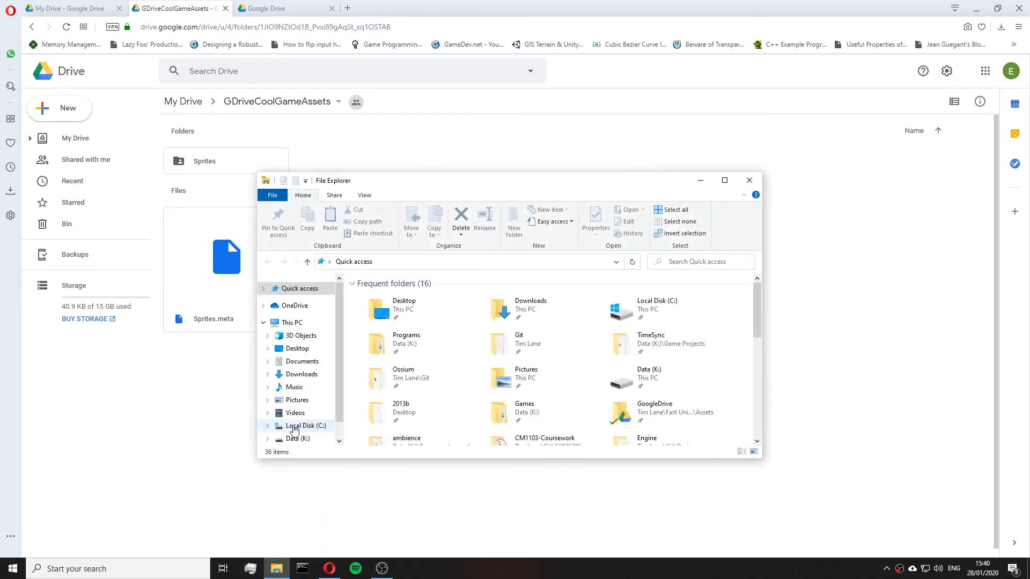
{"action": "scroll", "coordinate": [643, 386], "scroll_direction": "down", "scroll_amount": 3}
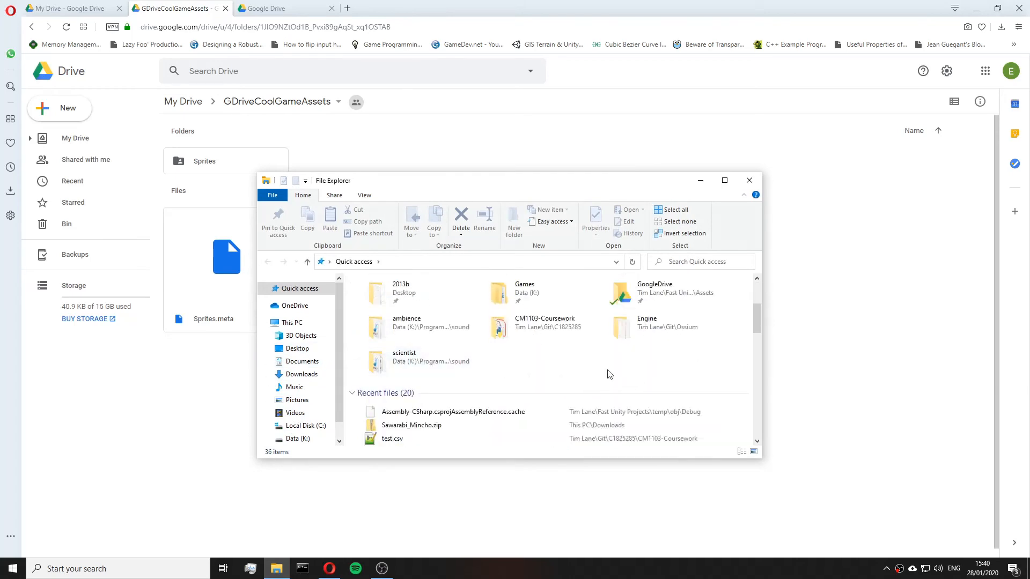
{"action": "scroll", "coordinate": [616, 366], "scroll_direction": "up", "scroll_amount": 3}
{"action": "double_click", "coordinate": [657, 412]}
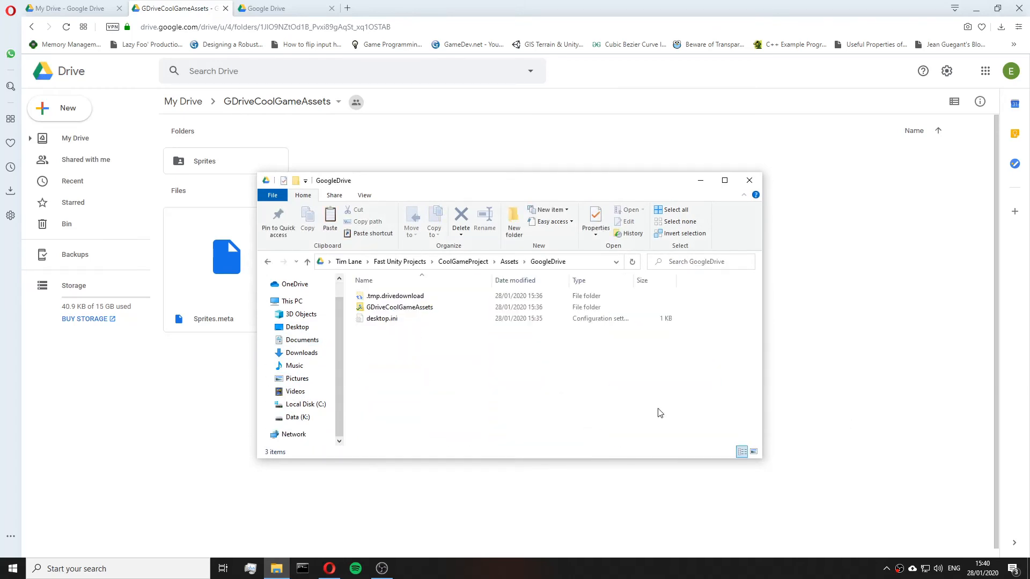
{"action": "left_click", "coordinate": [462, 261]}
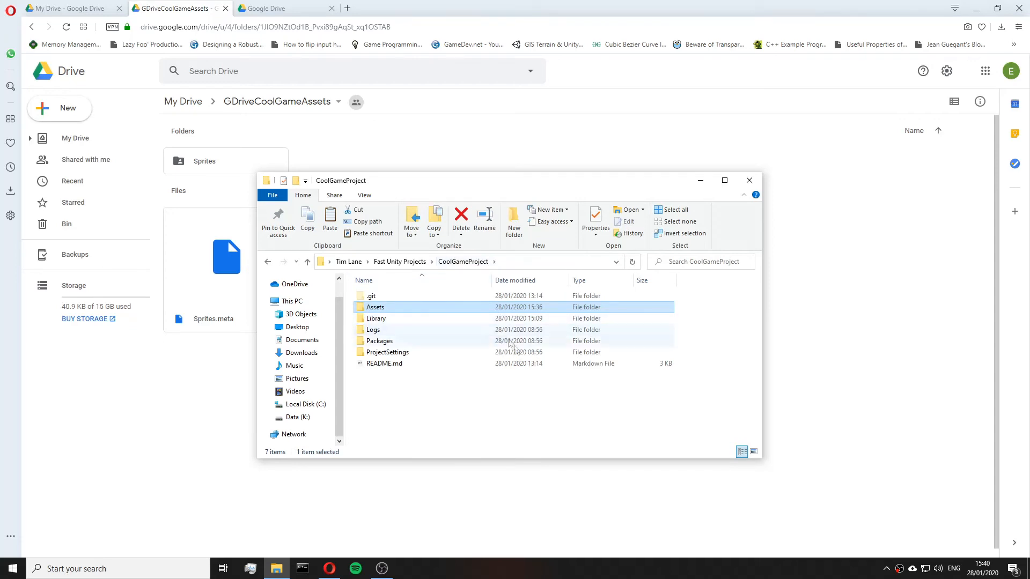
Examine the CoolGameProject folder and its Assets subfolder contents.
{"action": "left_click", "coordinate": [420, 297]}
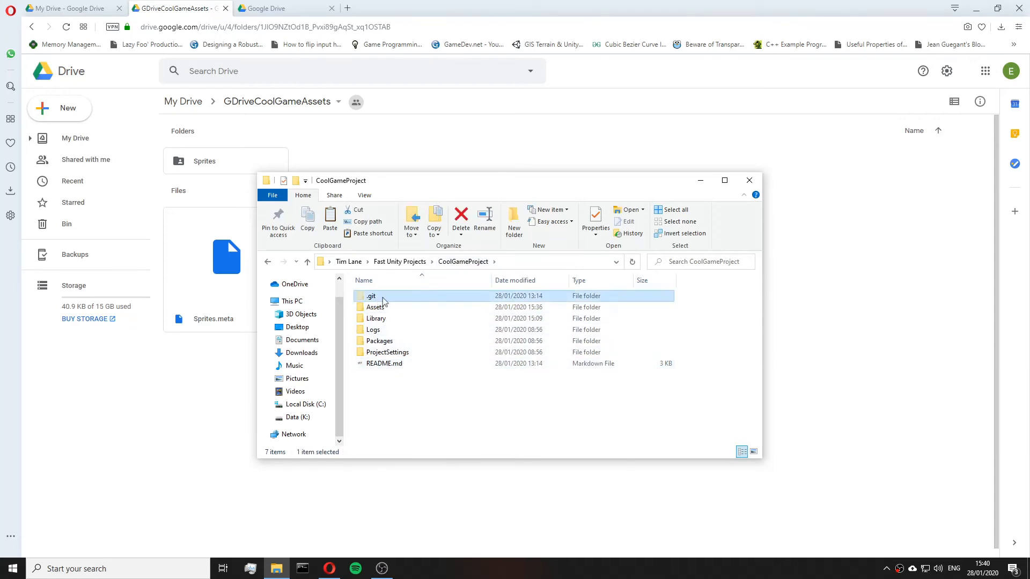
{"action": "left_click", "coordinate": [421, 384]}
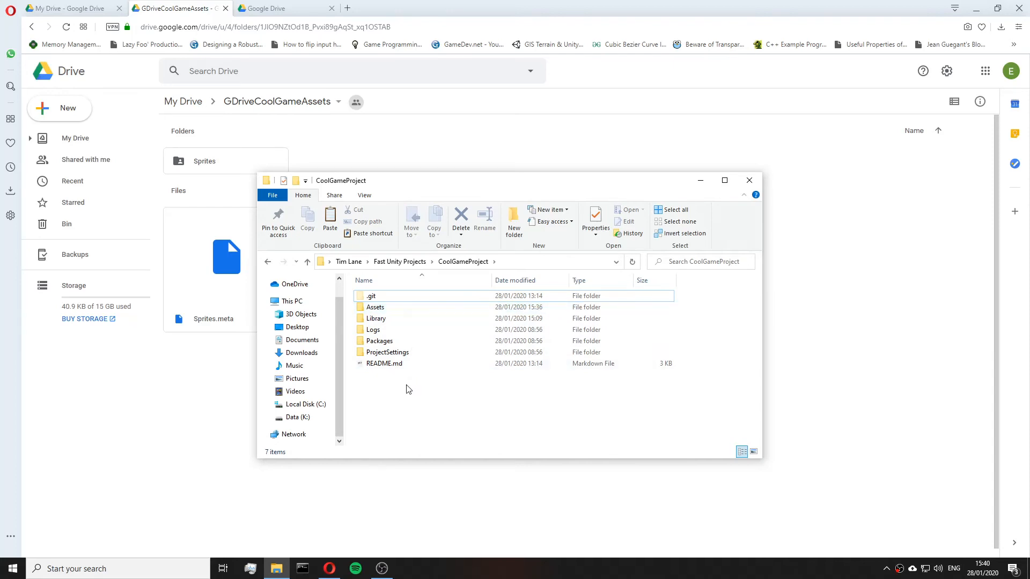
{"action": "left_click_drag", "start_coordinate": [401, 394], "coordinate": [390, 296]}
{"action": "left_click_drag", "start_coordinate": [440, 394], "coordinate": [429, 296]}
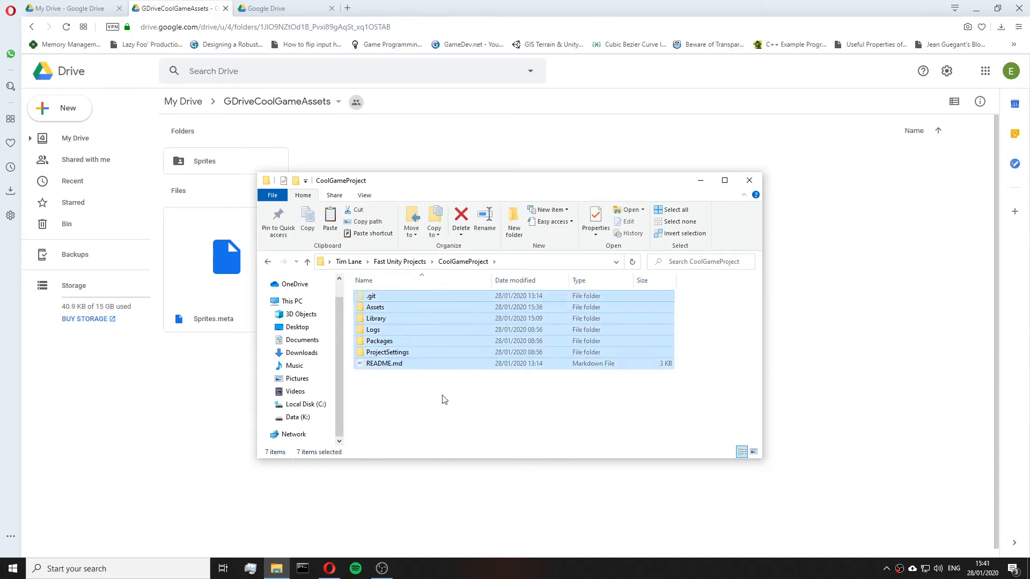
{"action": "left_click", "coordinate": [439, 395]}
{"action": "mouse_move", "coordinate": [424, 391]}
{"action": "left_mouse_down"}
{"action": "mouse_move", "coordinate": [420, 300]}
{"action": "mouse_move", "coordinate": [419, 389]}
{"action": "mouse_move", "coordinate": [408, 286]}
{"action": "mouse_move", "coordinate": [434, 397]}
{"action": "mouse_move", "coordinate": [411, 324]}
{"action": "mouse_move", "coordinate": [407, 404]}
{"action": "left_mouse_up"}
{"action": "right_click", "coordinate": [407, 405]}
{"action": "left_click", "coordinate": [397, 401]}
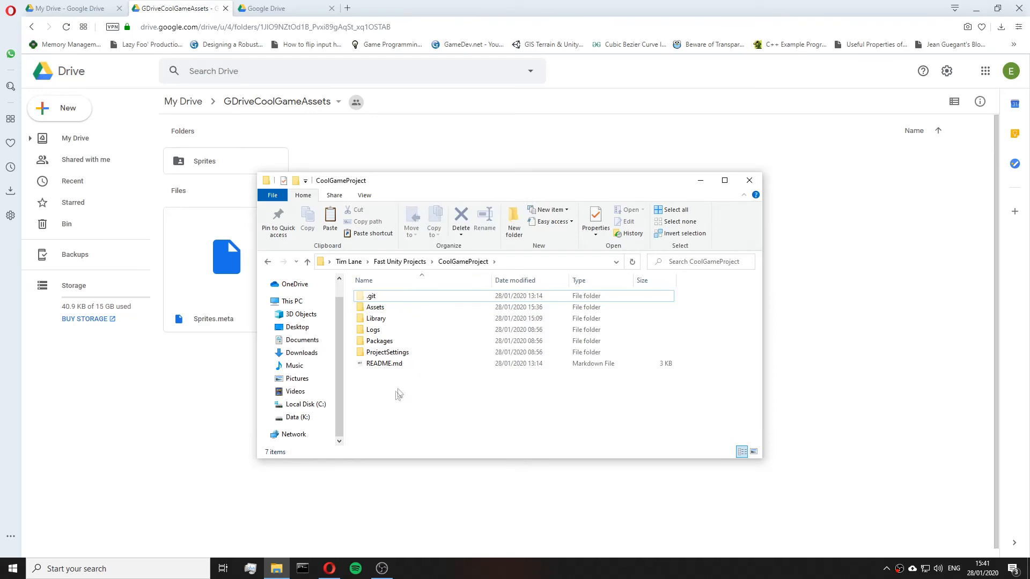
{"action": "mouse_move", "coordinate": [403, 321]}
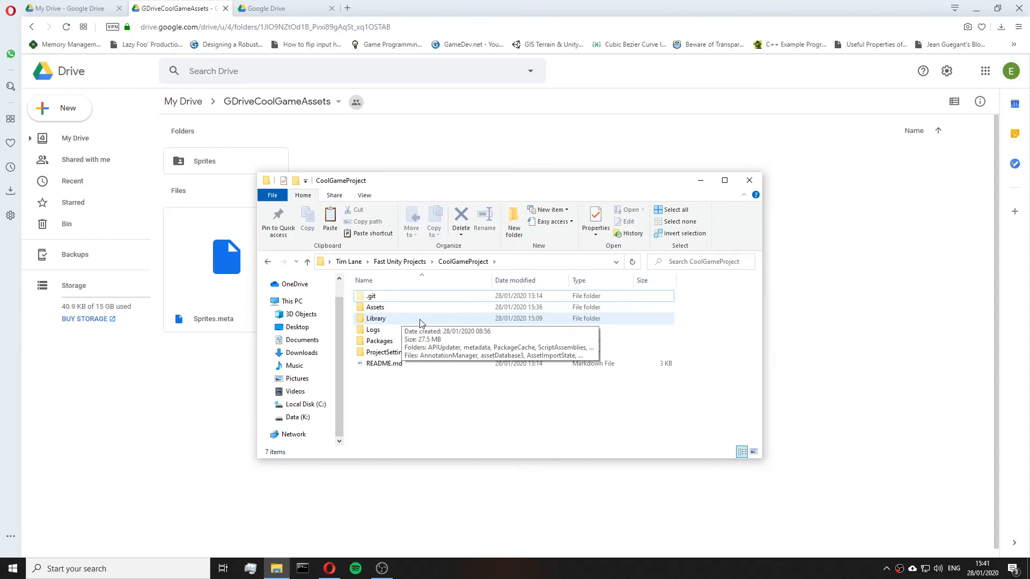
{"action": "double_click", "coordinate": [451, 309]}
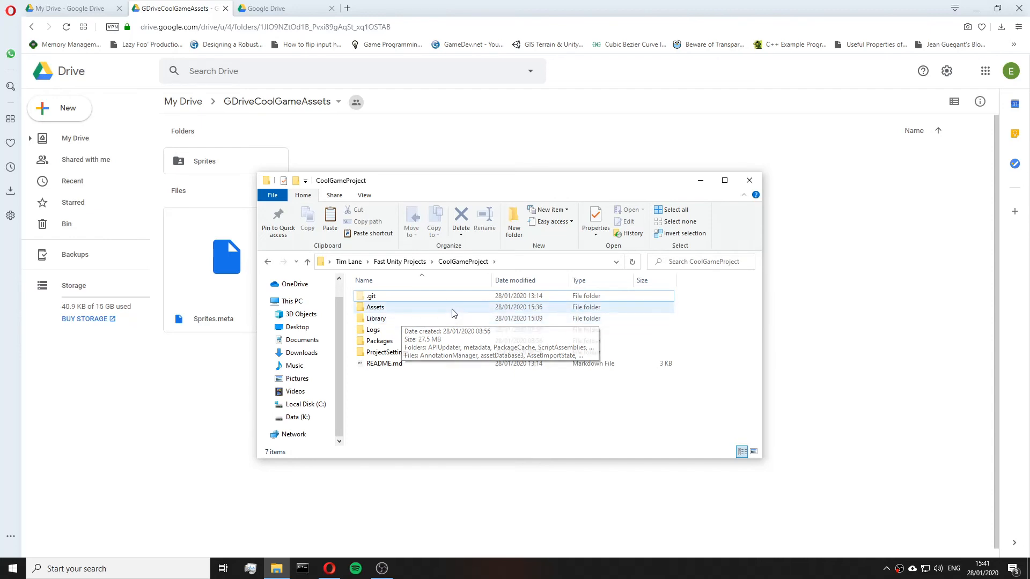
{"action": "left_click", "coordinate": [415, 299]}
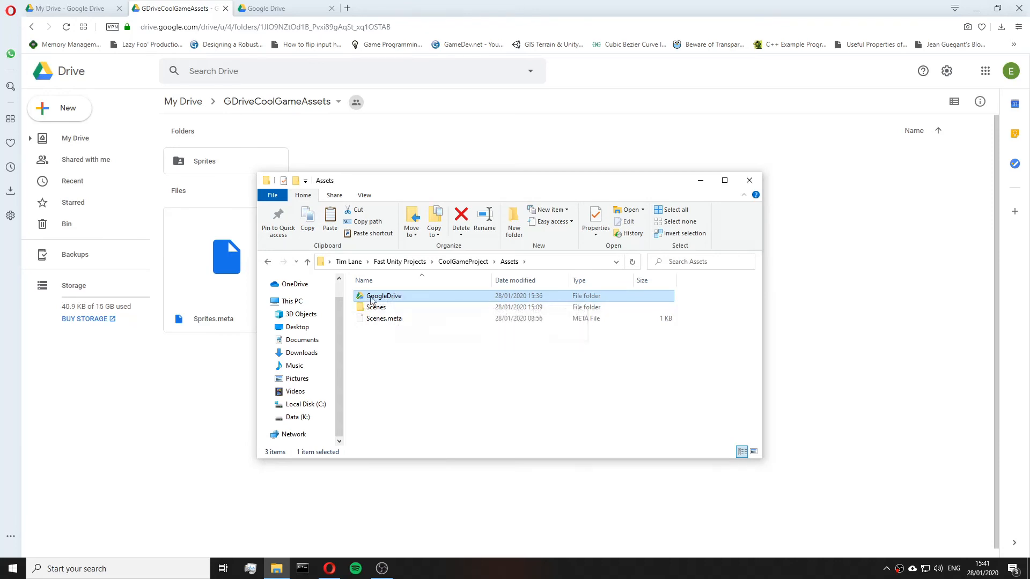
{"action": "left_click", "coordinate": [463, 261]}
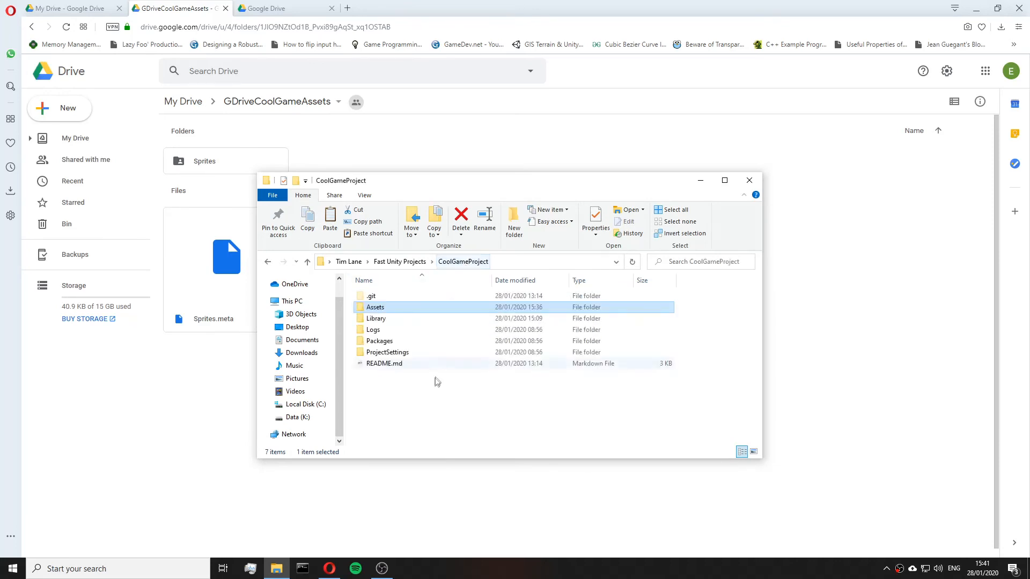
{"action": "right_click", "coordinate": [407, 396]}
{"action": "mouse_move", "coordinate": [443, 366]}
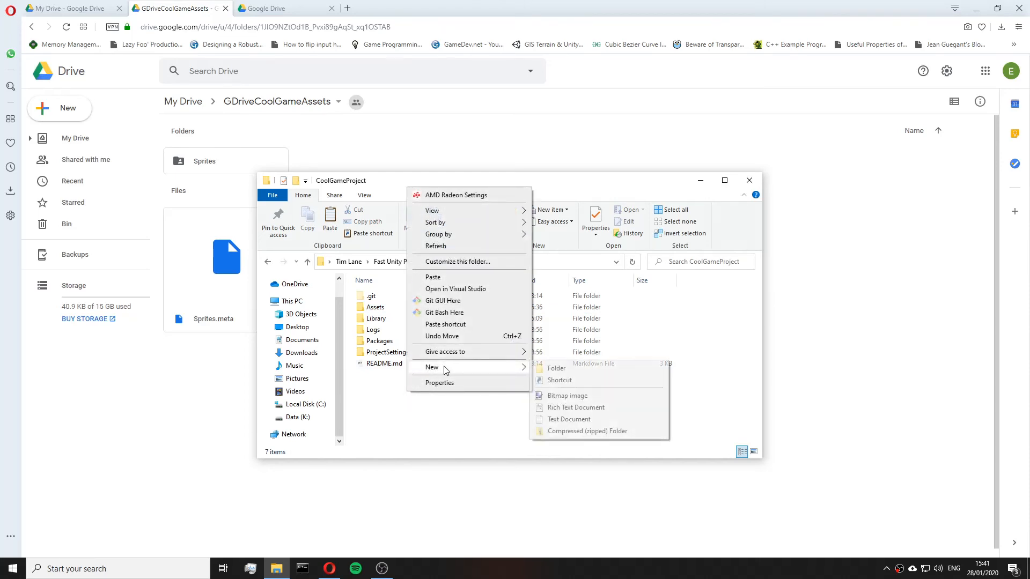
{"action": "left_click", "coordinate": [436, 421]}
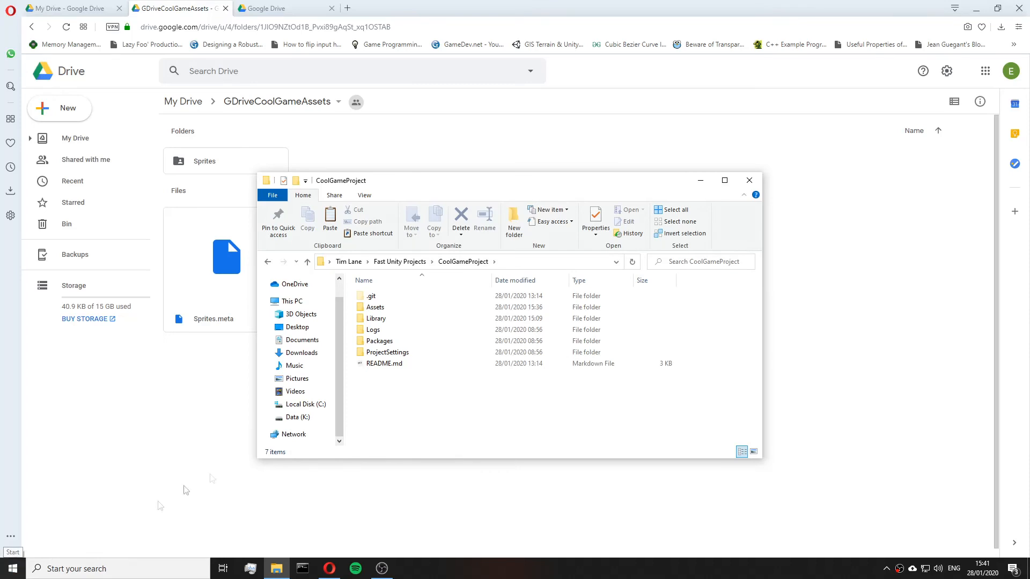
Launch Notepad++ by searching for it from the Start menu.
{"action": "key", "text": "super"}
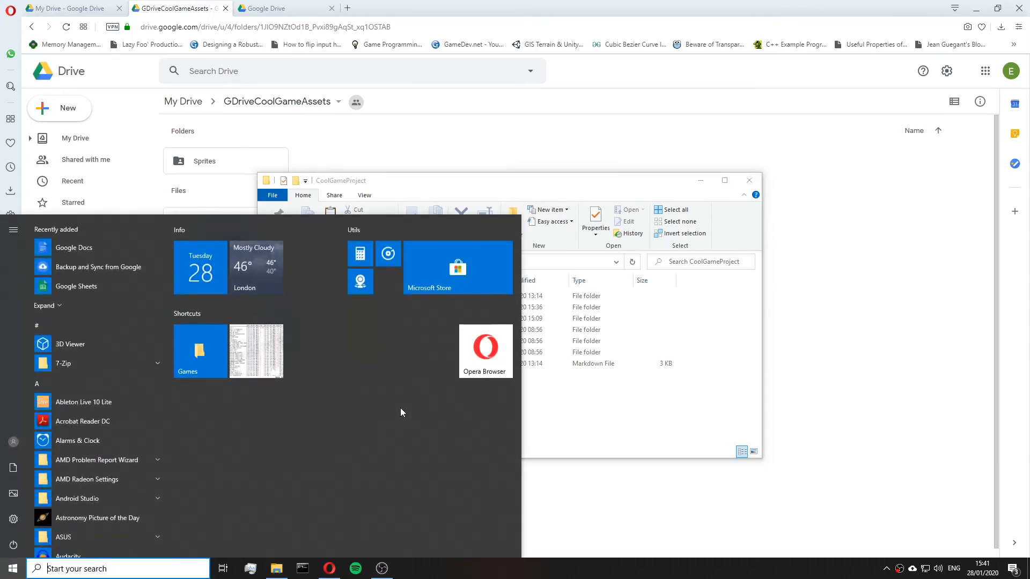
{"action": "type", "text": "t"}
{"action": "key", "text": "BackSpace"}
{"action": "type", "text": "notepad++"}
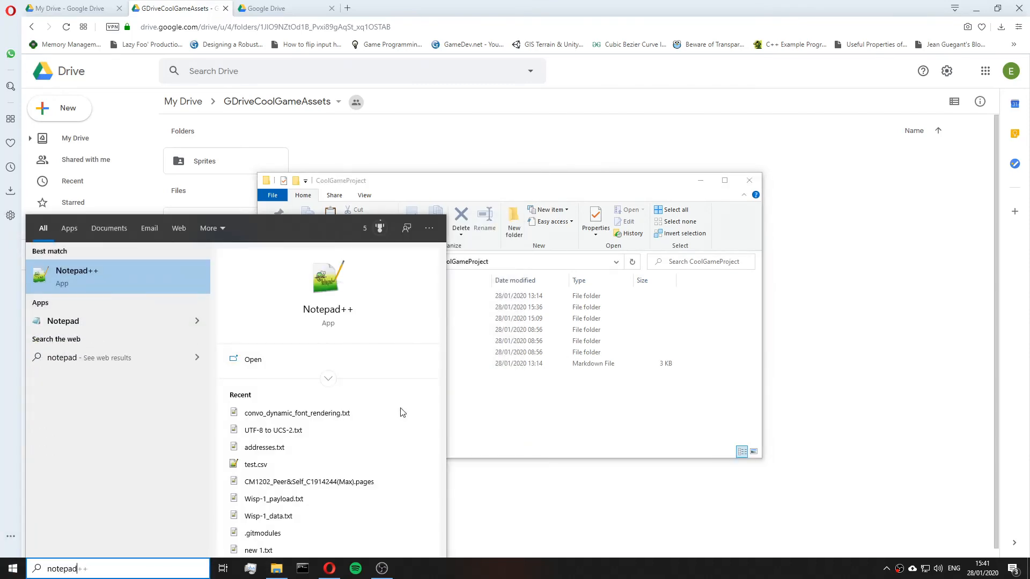
{"action": "key", "text": "Return"}
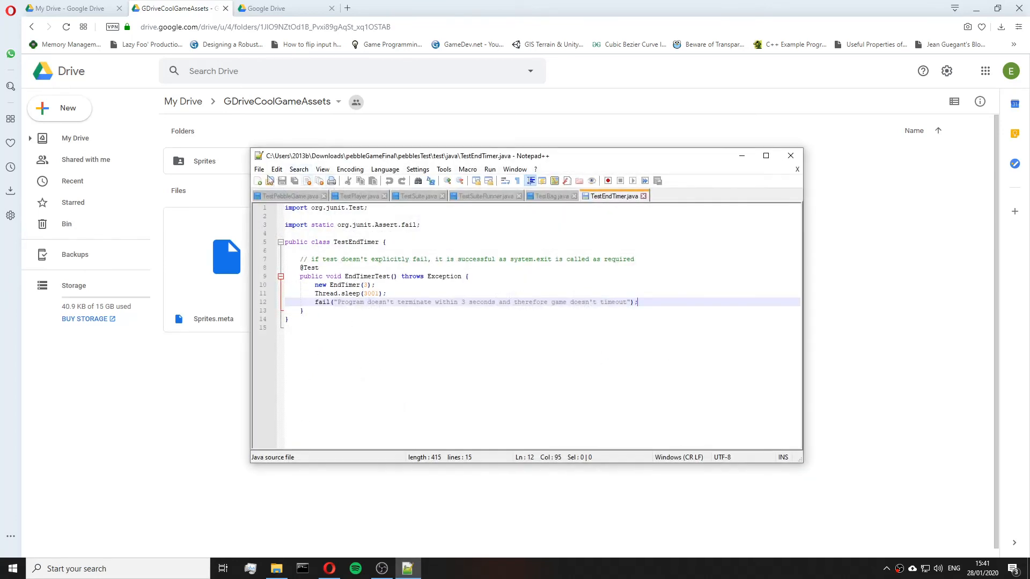
Open a new Notepad++ document, arrange it below the CoolGameProject window, and enter the line Library/.
{"action": "left_click", "coordinate": [258, 181]}
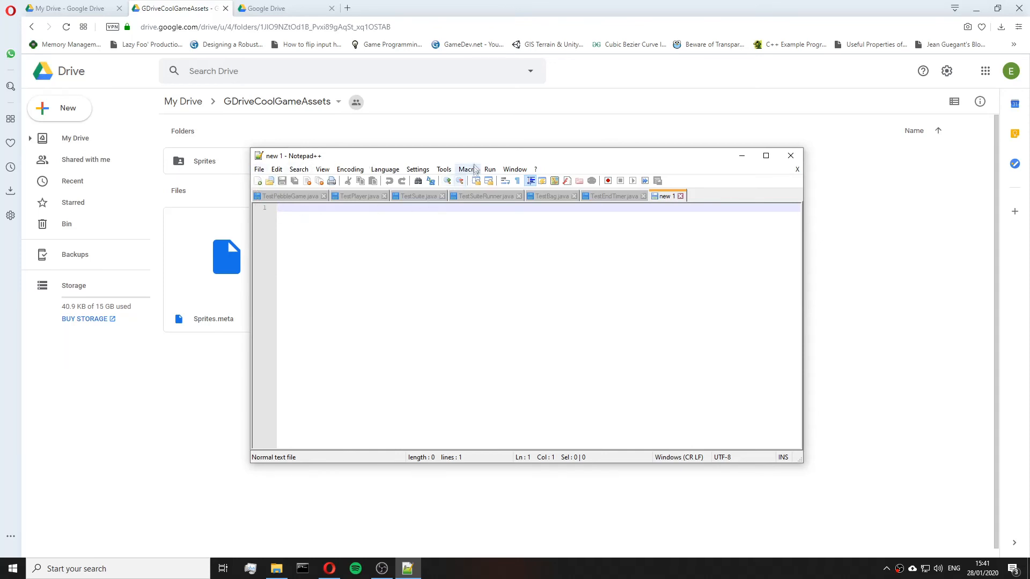
{"action": "left_click_drag", "start_coordinate": [477, 160], "coordinate": [485, 385]}
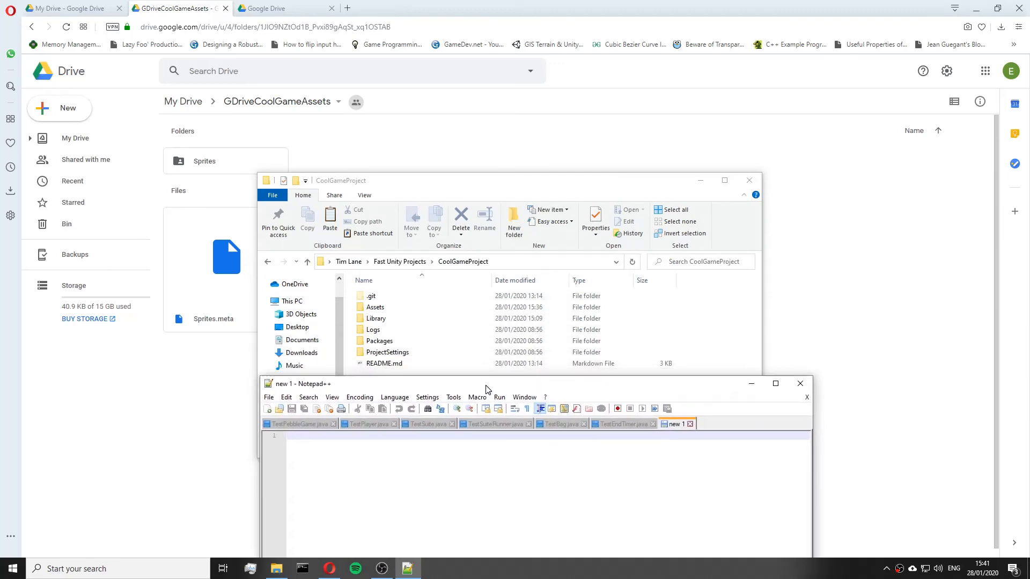
{"action": "left_click_drag", "start_coordinate": [477, 185], "coordinate": [478, 85]}
{"action": "left_click_drag", "start_coordinate": [523, 381], "coordinate": [508, 314]}
{"action": "left_click_drag", "start_coordinate": [458, 80], "coordinate": [460, 21]}
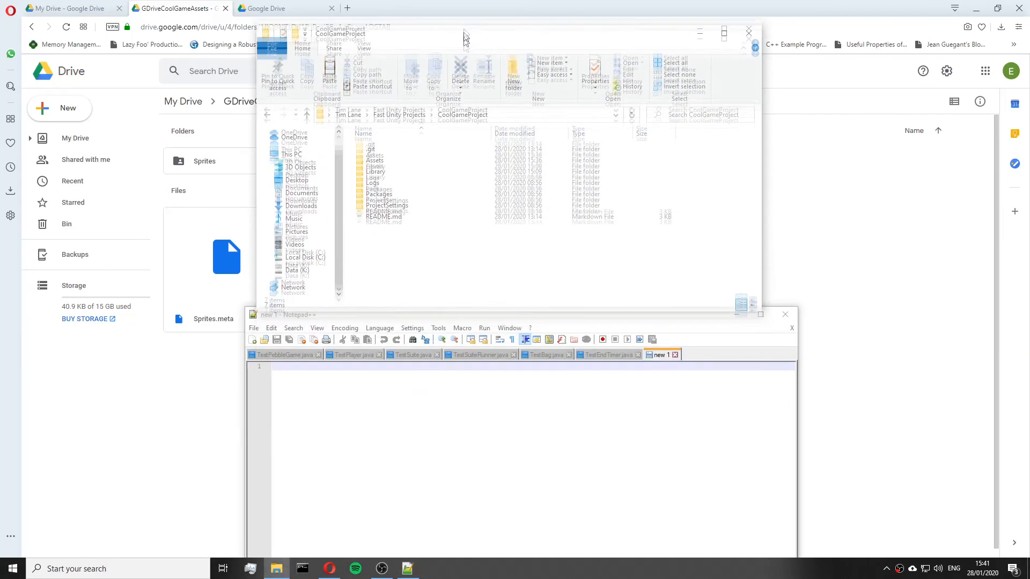
{"action": "left_click", "coordinate": [444, 380]}
{"action": "type", "text": "Library/"}
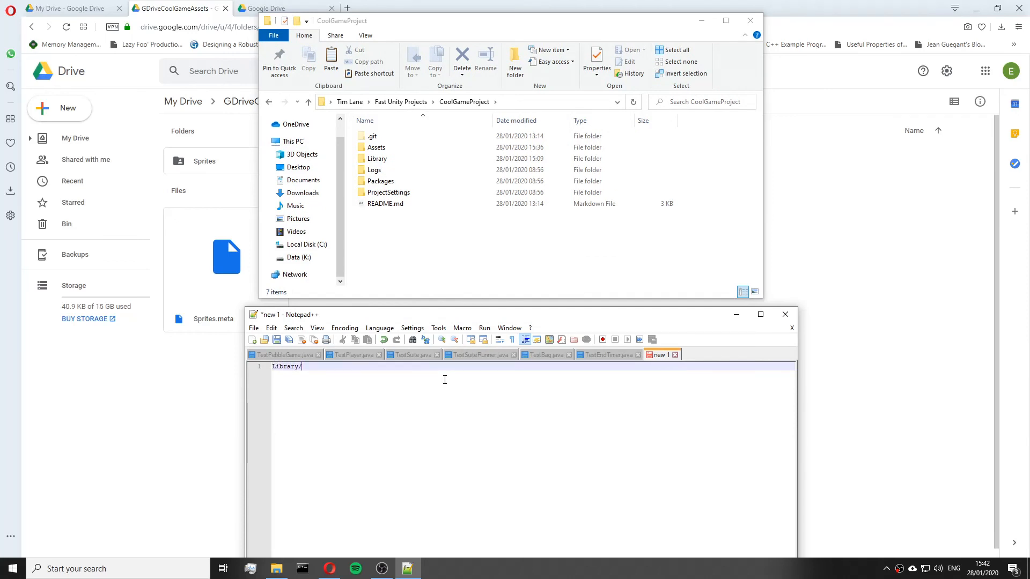
Open the Library folder to inspect it and return to CoolGameProject.
{"action": "left_click", "coordinate": [387, 161]}
{"action": "double_click", "coordinate": [389, 161]}
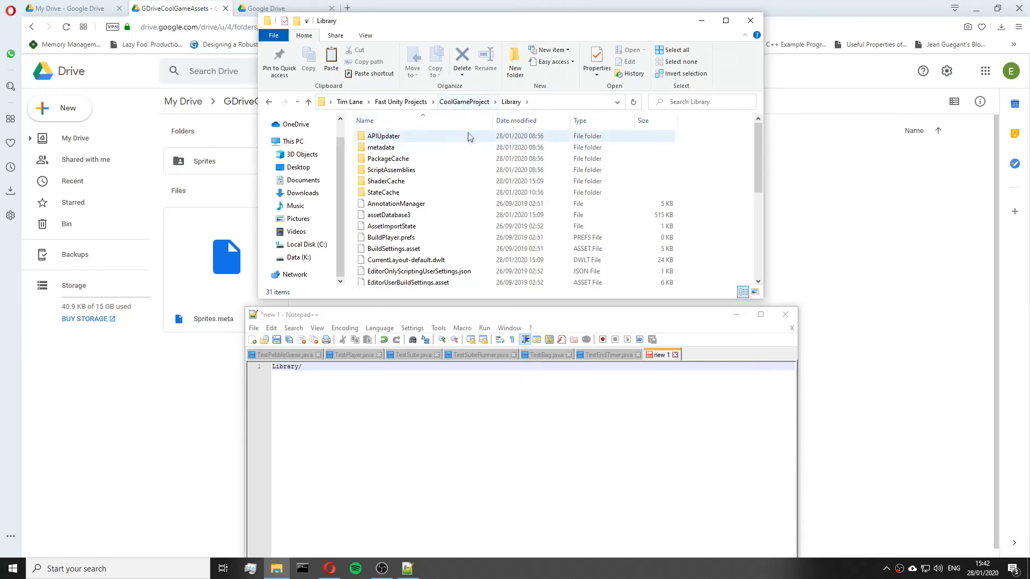
{"action": "left_click", "coordinate": [475, 102]}
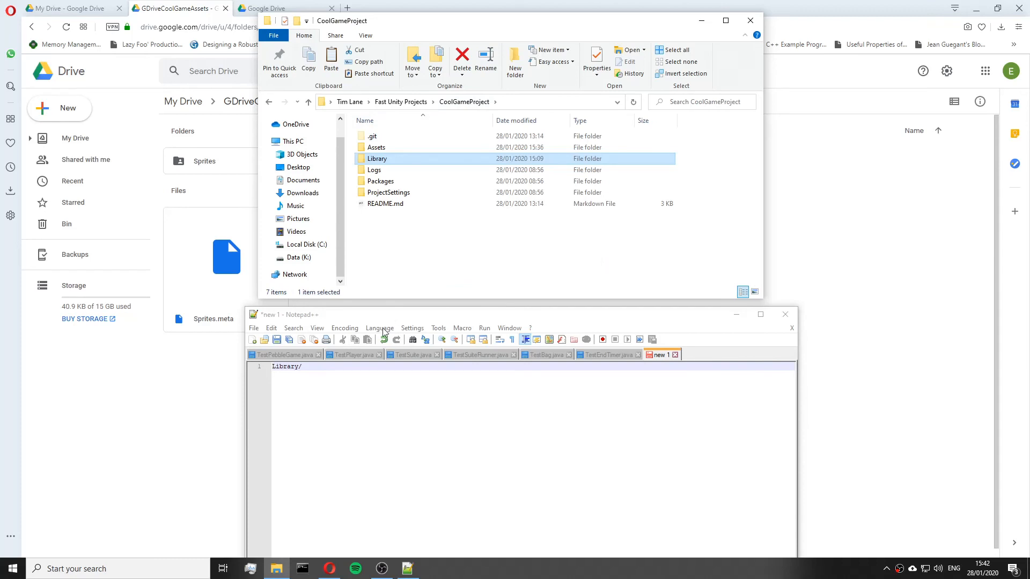
Add a second line Assets/GoogleDrive/ to the document, checking the Assets folder's GoogleDrive subfolder name.
{"action": "left_click", "coordinate": [391, 366]}
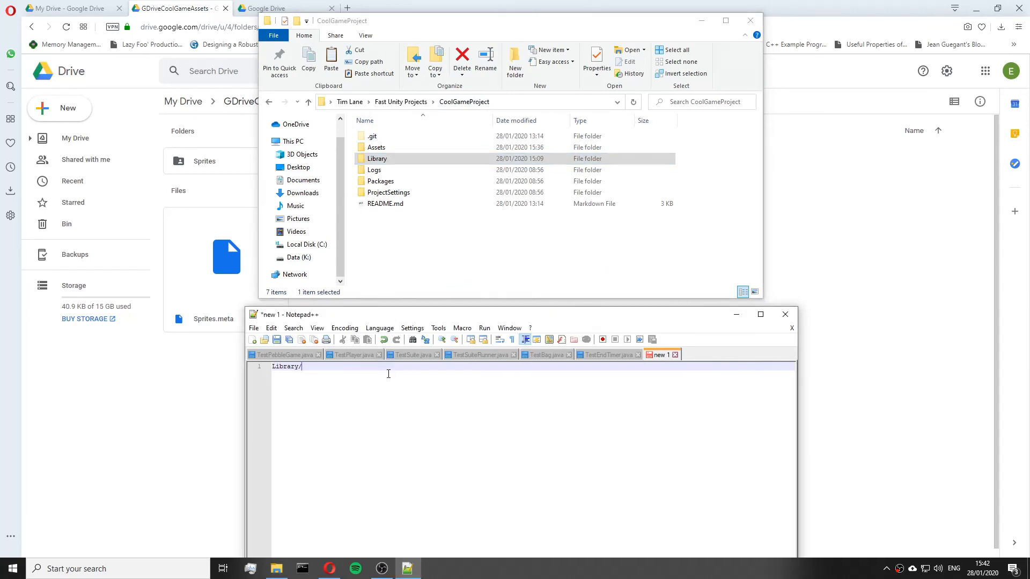
{"action": "key", "text": "Return"}
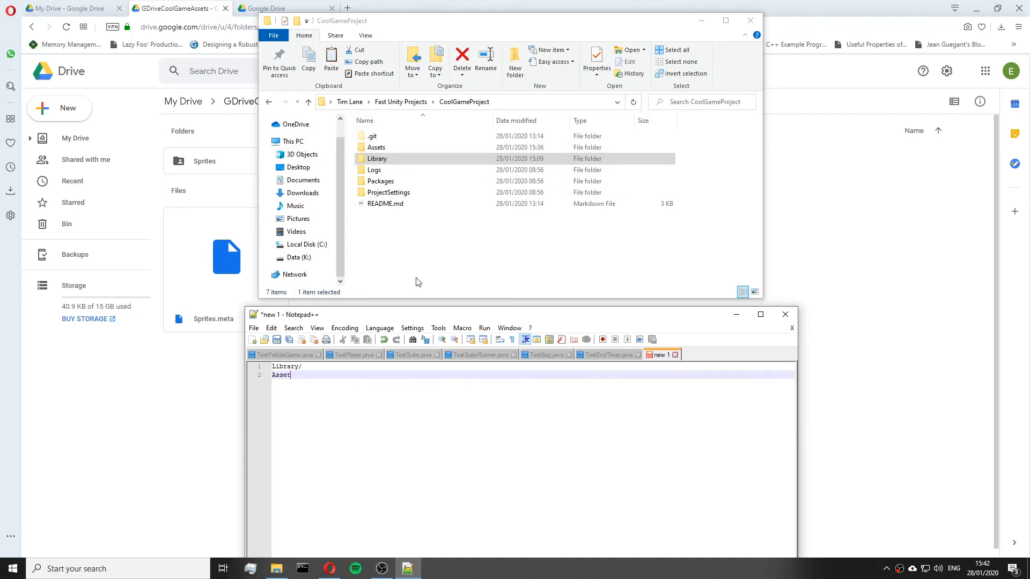
{"action": "double_click", "coordinate": [420, 147]}
{"action": "left_click", "coordinate": [414, 136]}
{"action": "left_click", "coordinate": [386, 376]}
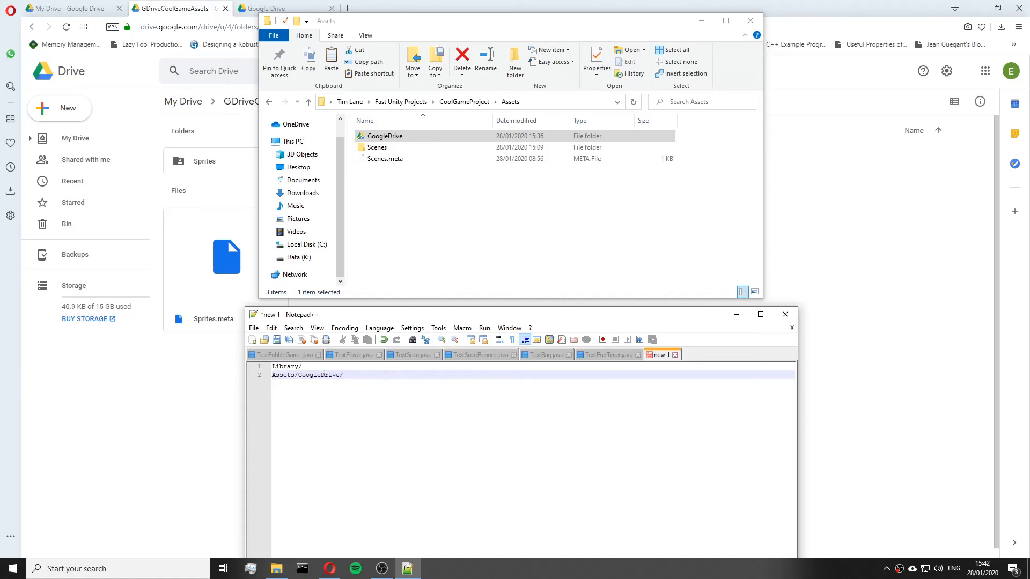
Attempt to save the document and start an empty third line.
{"action": "key", "text": "ctrl+s"}
{"action": "left_click", "coordinate": [646, 544]}
{"action": "left_click", "coordinate": [390, 138]}
{"action": "left_click", "coordinate": [436, 322]}
{"action": "key", "text": "Return"}
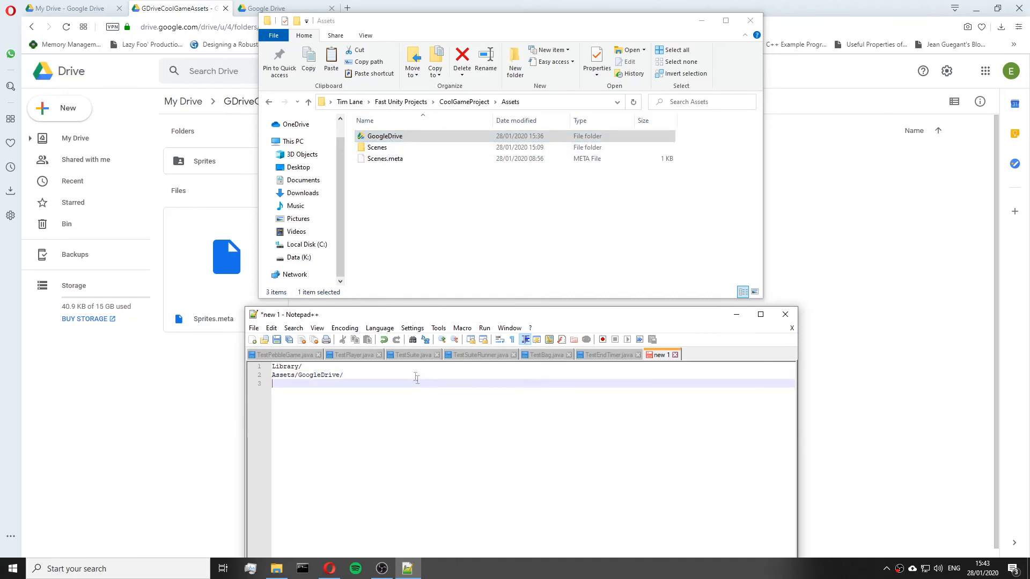
Browse the CoolGameProject folder and its Assets subfolder contents in File Explorer.
{"action": "left_click", "coordinate": [477, 103]}
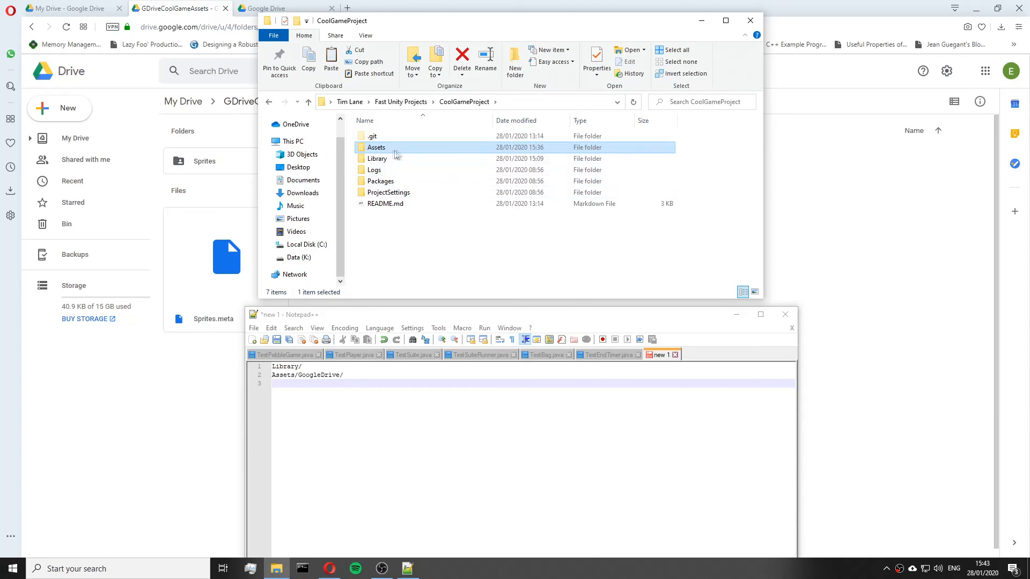
{"action": "left_click", "coordinate": [394, 193]}
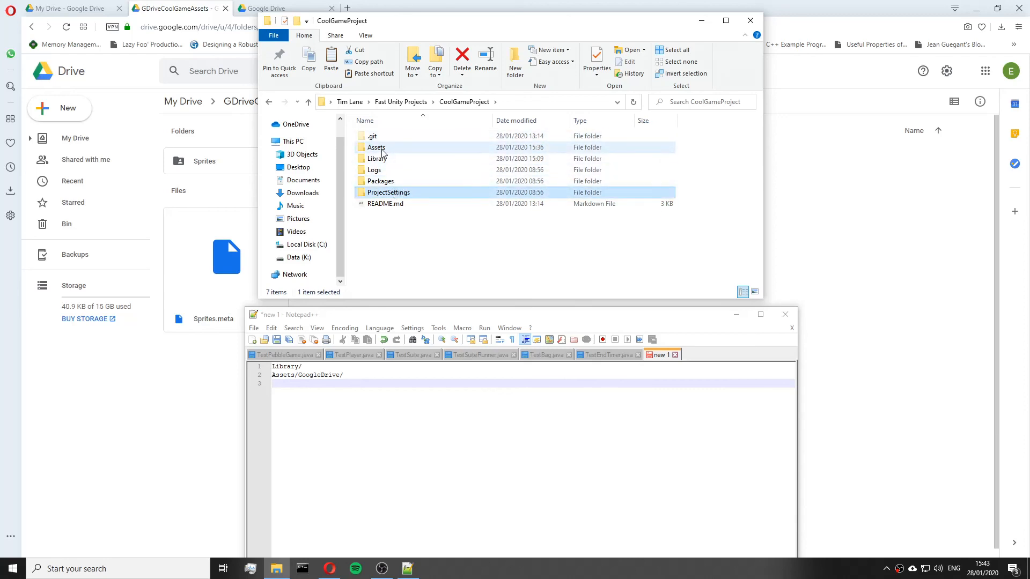
{"action": "double_click", "coordinate": [383, 148]}
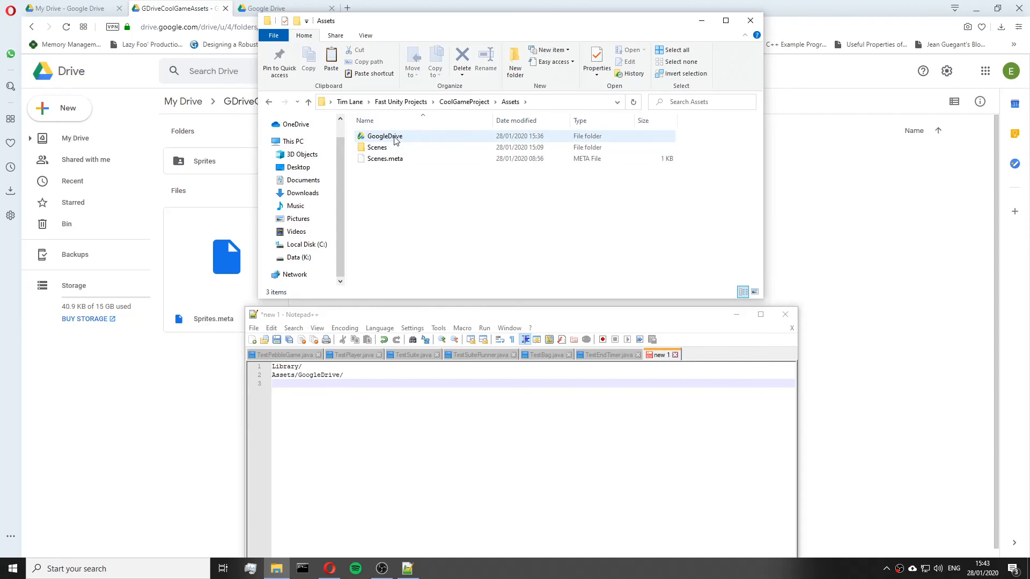
{"action": "left_click", "coordinate": [464, 102]}
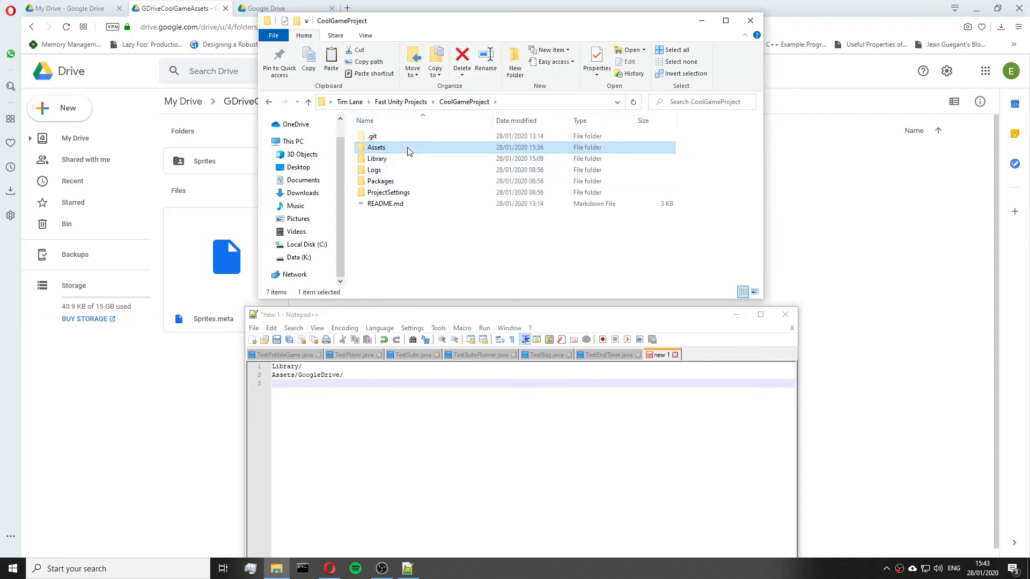
{"action": "double_click", "coordinate": [408, 148]}
{"action": "left_click_drag", "start_coordinate": [402, 193], "coordinate": [410, 151]}
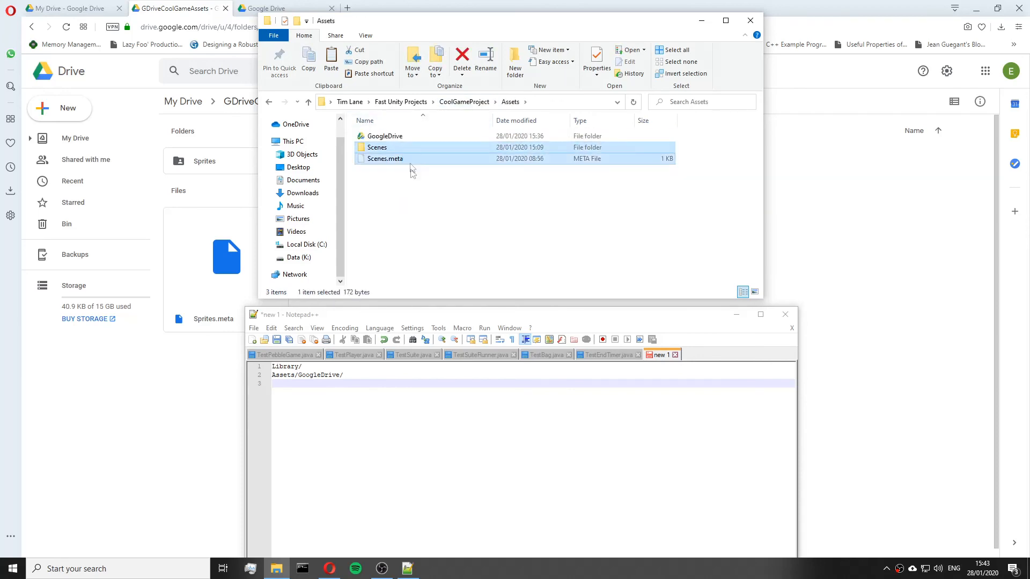
{"action": "left_click", "coordinate": [416, 152]}
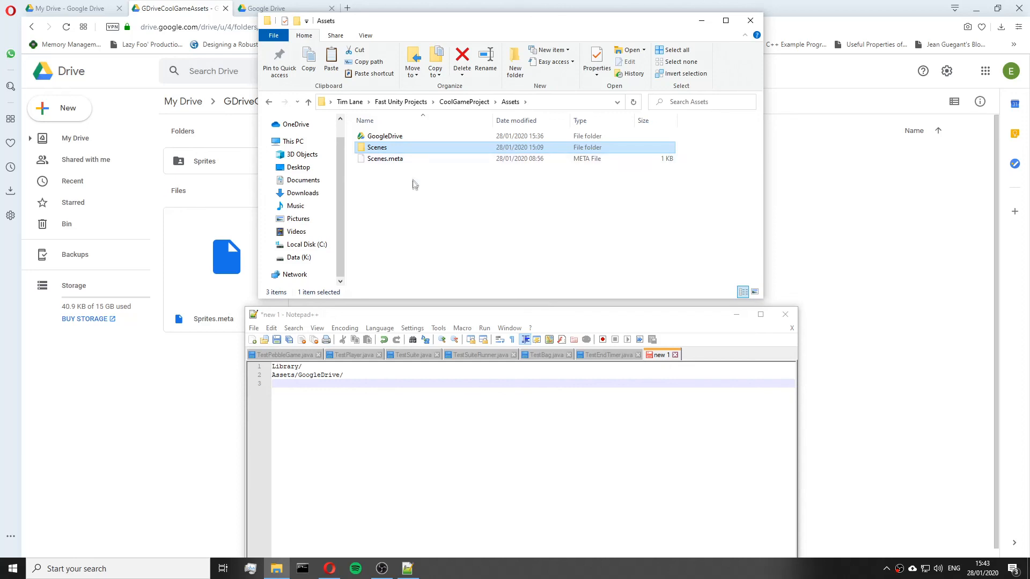
{"action": "left_click_drag", "start_coordinate": [386, 181], "coordinate": [380, 144]}
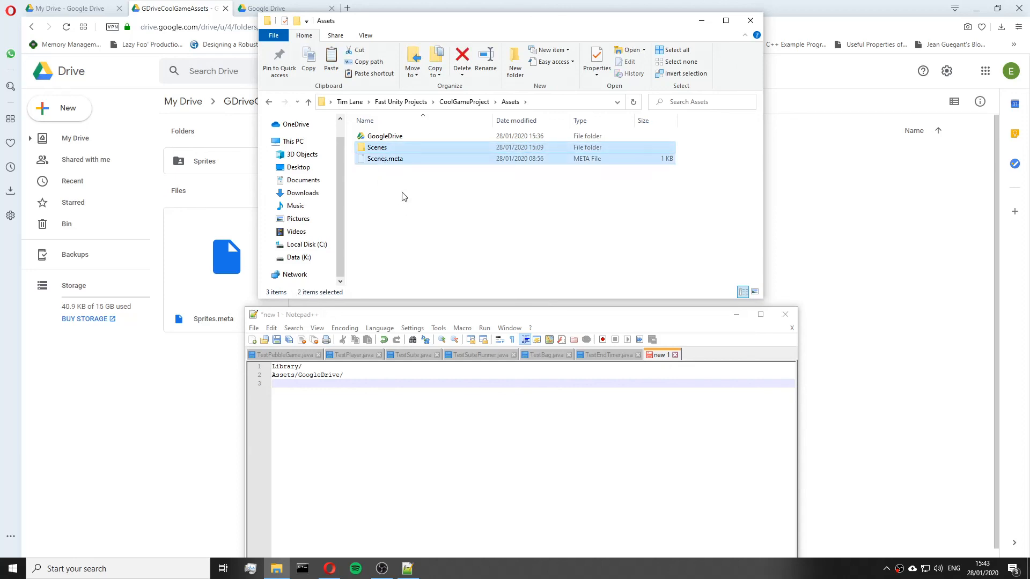
{"action": "left_click", "coordinate": [404, 196]}
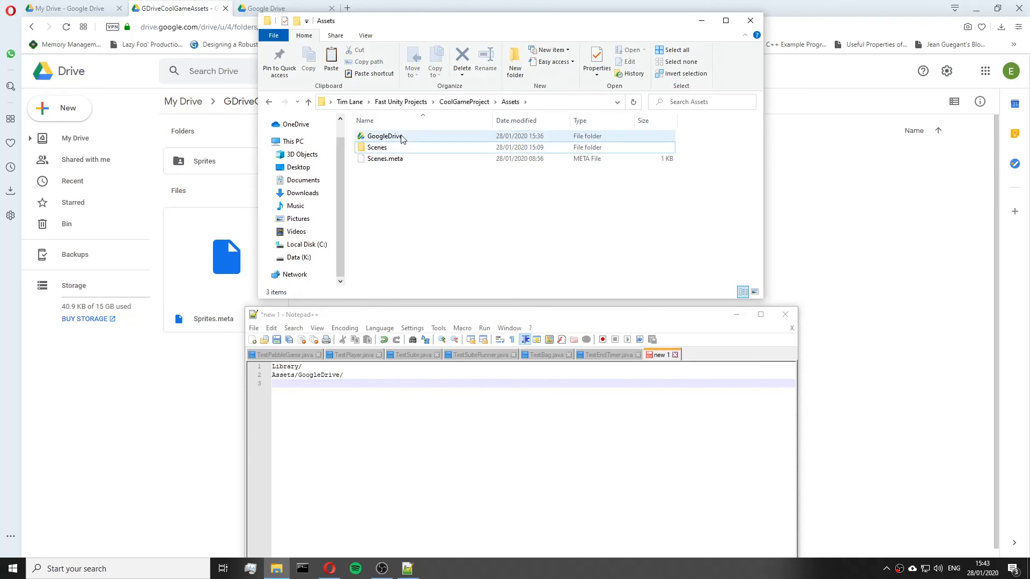
{"action": "left_click_drag", "start_coordinate": [409, 186], "coordinate": [385, 152]}
{"action": "left_click", "coordinate": [396, 188]}
{"action": "left_click_drag", "start_coordinate": [394, 189], "coordinate": [386, 151]}
{"action": "left_click", "coordinate": [404, 181]}
{"action": "left_click", "coordinate": [403, 194]}
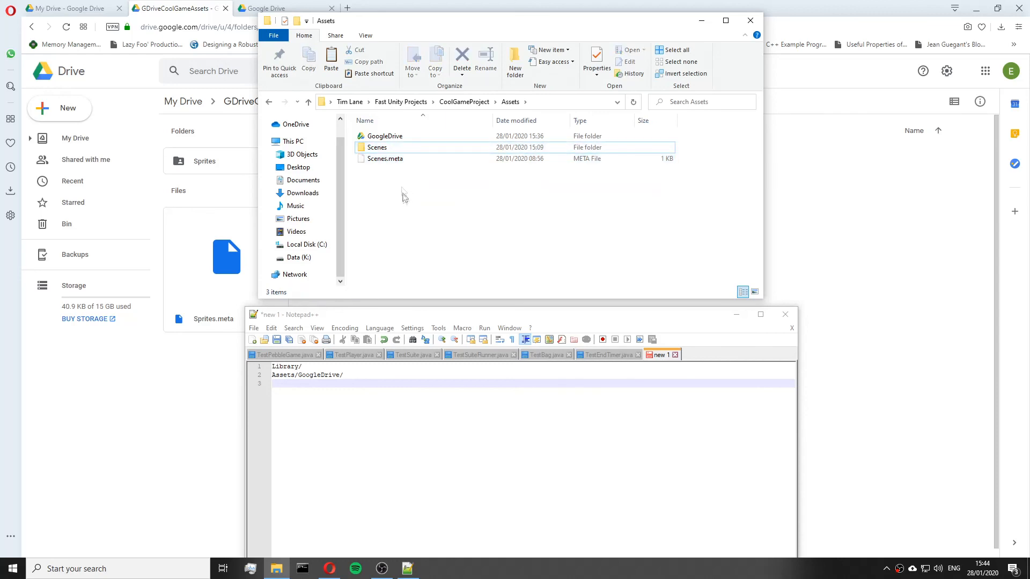
Open the Assets GoogleDrive folder and its GDriveCoolGameAssets subfolder, then return to CoolGameProject.
{"action": "double_click", "coordinate": [398, 142]}
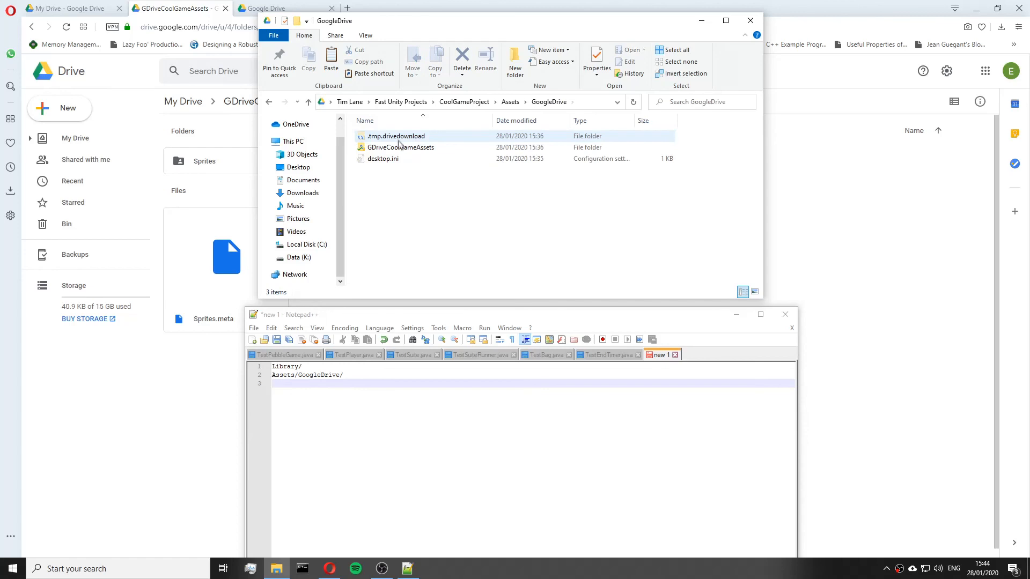
{"action": "mouse_move", "coordinate": [424, 211]}
{"action": "left_mouse_down"}
{"action": "mouse_move", "coordinate": [419, 138]}
{"action": "mouse_move", "coordinate": [424, 231]}
{"action": "mouse_move", "coordinate": [418, 156]}
{"action": "mouse_move", "coordinate": [418, 214]}
{"action": "left_mouse_up"}
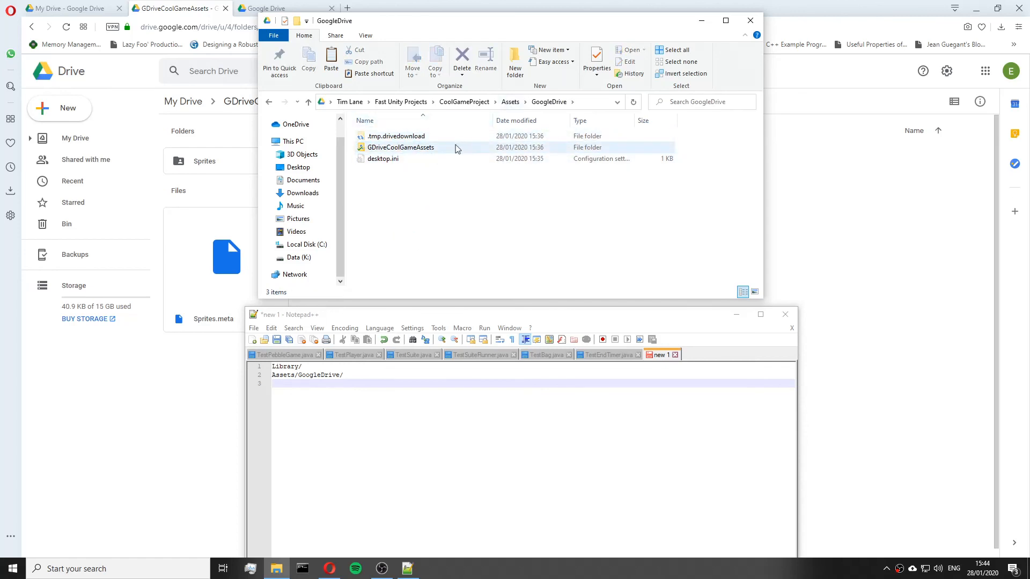
{"action": "double_click", "coordinate": [410, 147]}
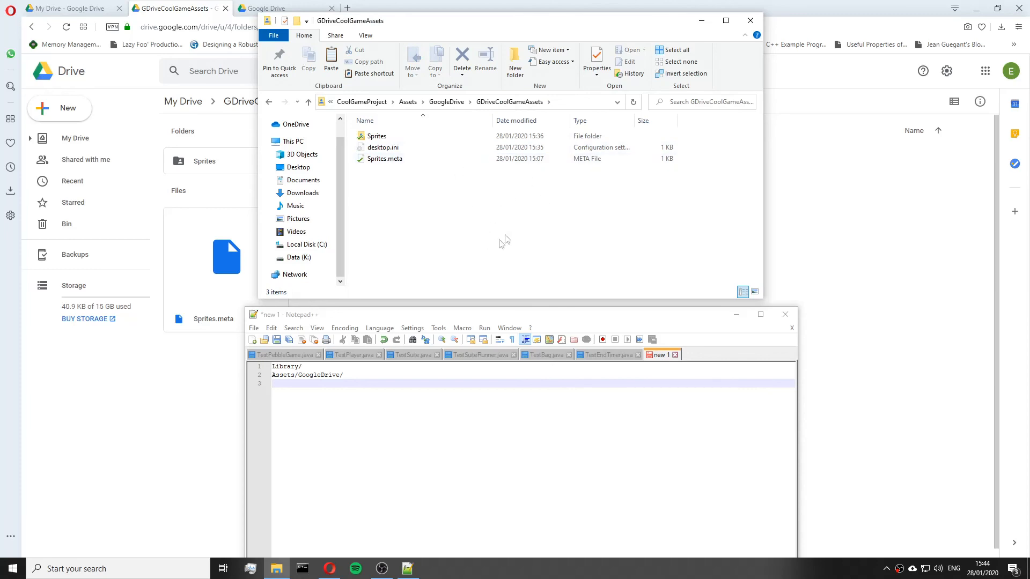
{"action": "left_click", "coordinate": [454, 105]}
{"action": "left_click", "coordinate": [456, 103]}
Open the save dialog for the ignore document and browse to the CoolGameProject folder under Fast Unity Projects on Local Disk C.
{"action": "left_click_drag", "start_coordinate": [467, 315], "coordinate": [461, 227]}
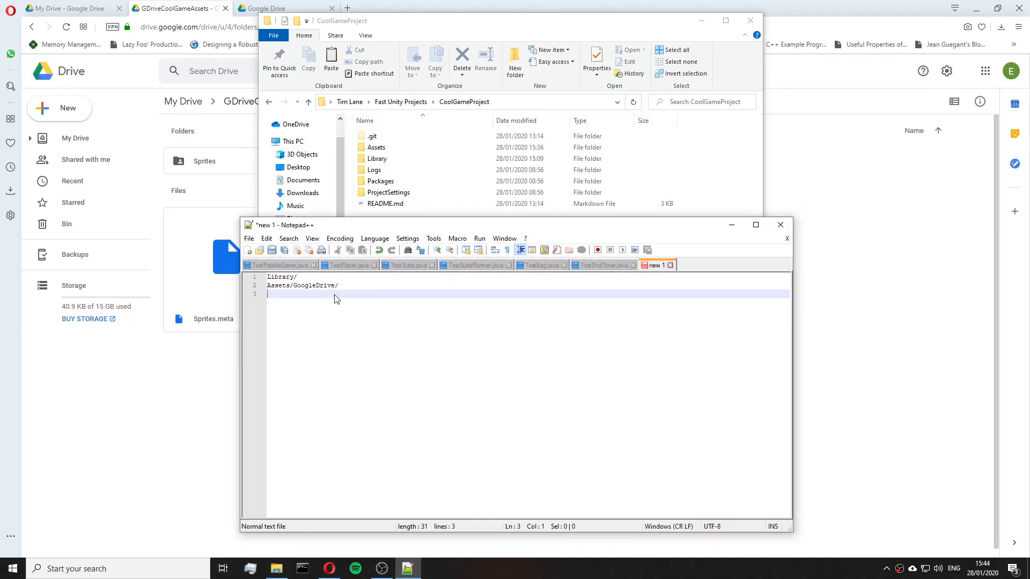
{"action": "key", "text": "ctrl+s"}
{"action": "left_click", "coordinate": [586, 301]}
{"action": "left_click", "coordinate": [586, 300]}
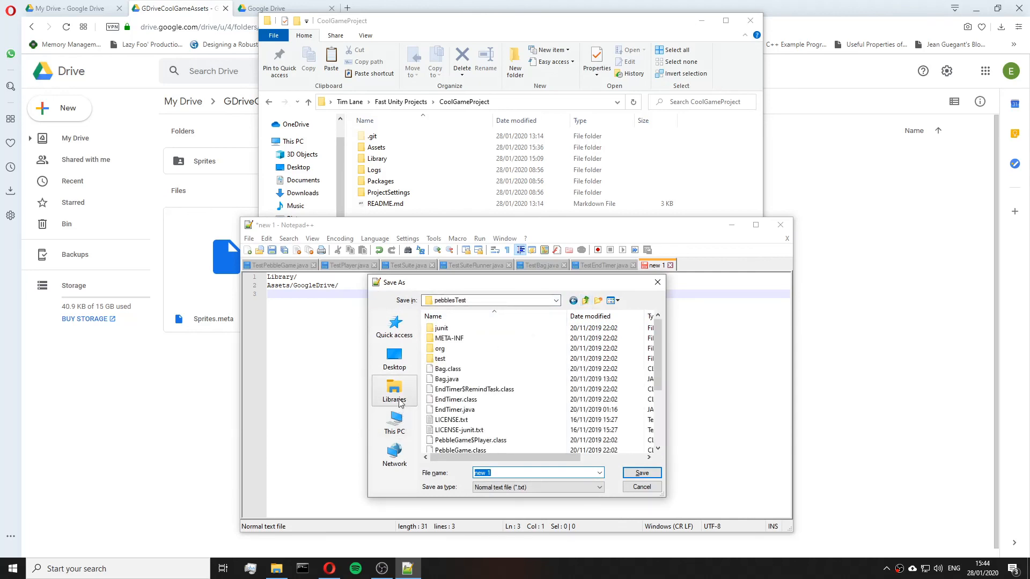
{"action": "left_click", "coordinate": [394, 422]}
{"action": "scroll", "coordinate": [509, 386], "scroll_direction": "down", "scroll_amount": 8}
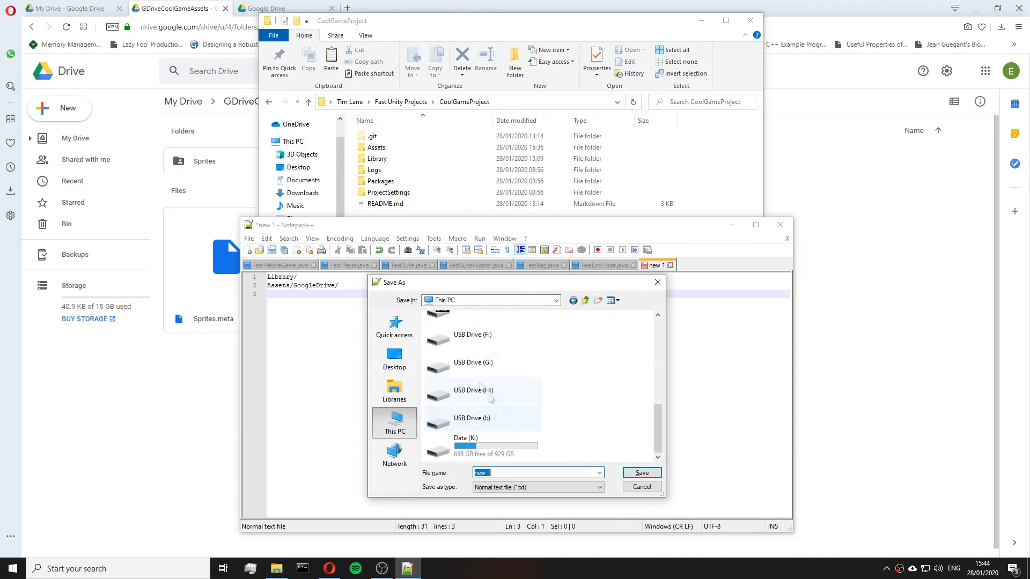
{"action": "scroll", "coordinate": [490, 398], "scroll_direction": "up", "scroll_amount": 8}
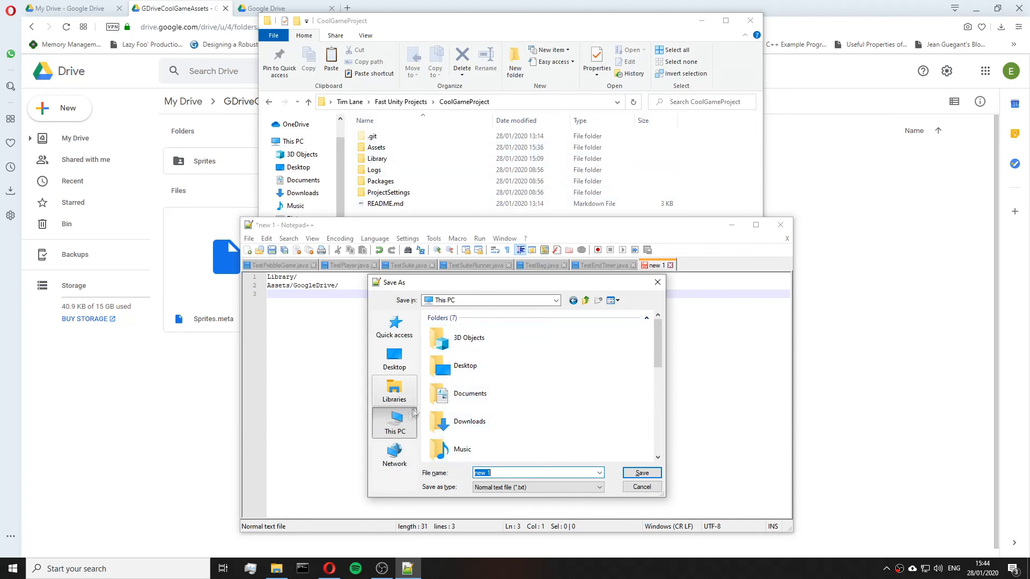
{"action": "scroll", "coordinate": [533, 418], "scroll_direction": "down", "scroll_amount": 5}
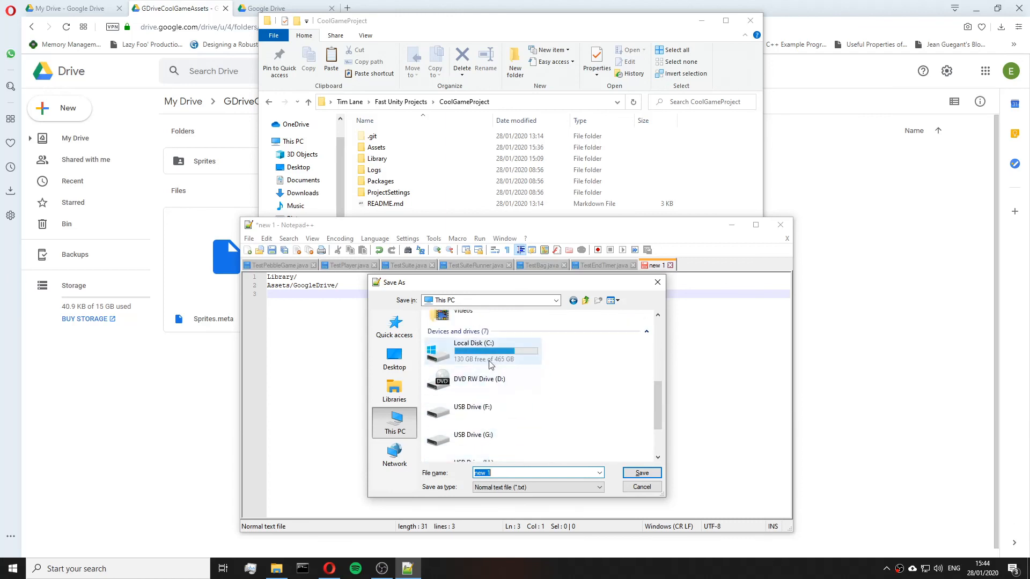
{"action": "double_click", "coordinate": [490, 357]}
{"action": "double_click", "coordinate": [473, 412]}
{"action": "double_click", "coordinate": [465, 329]}
{"action": "scroll", "coordinate": [499, 414], "scroll_direction": "down", "scroll_amount": 6}
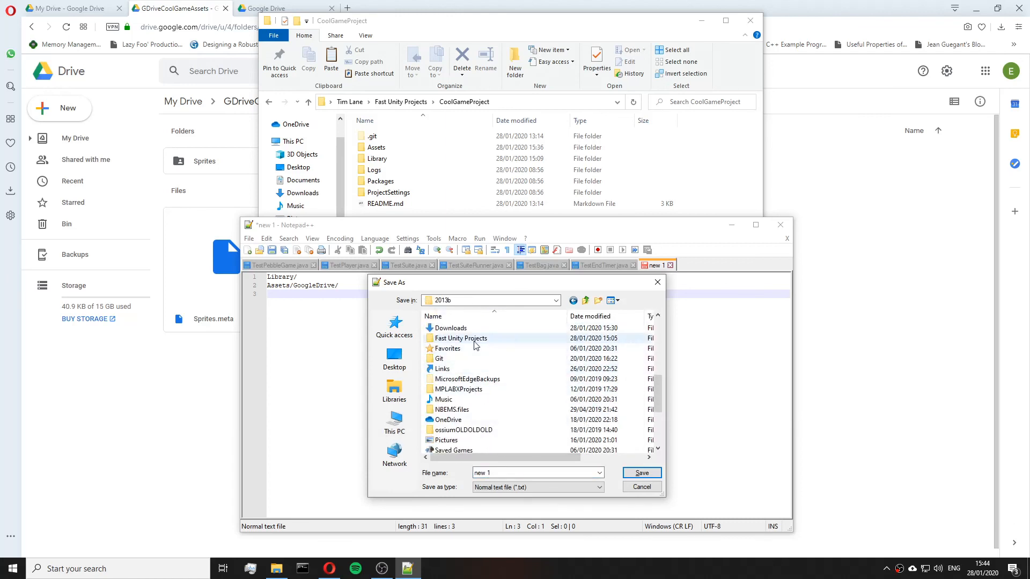
{"action": "double_click", "coordinate": [474, 339]}
{"action": "double_click", "coordinate": [456, 328]}
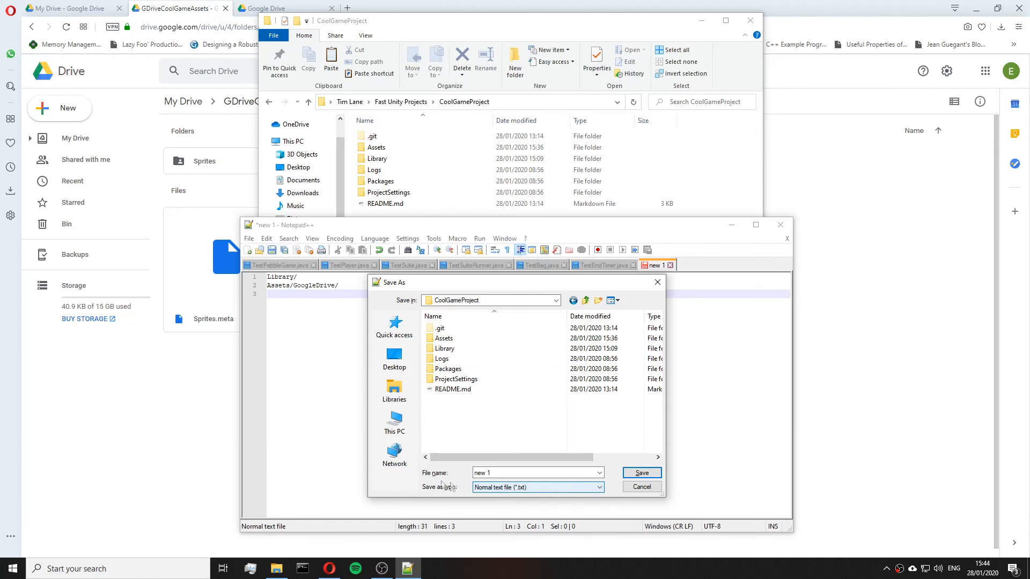
Save the document as .gitignore with the file type set to All types (*.*).
{"action": "left_click", "coordinate": [523, 490]}
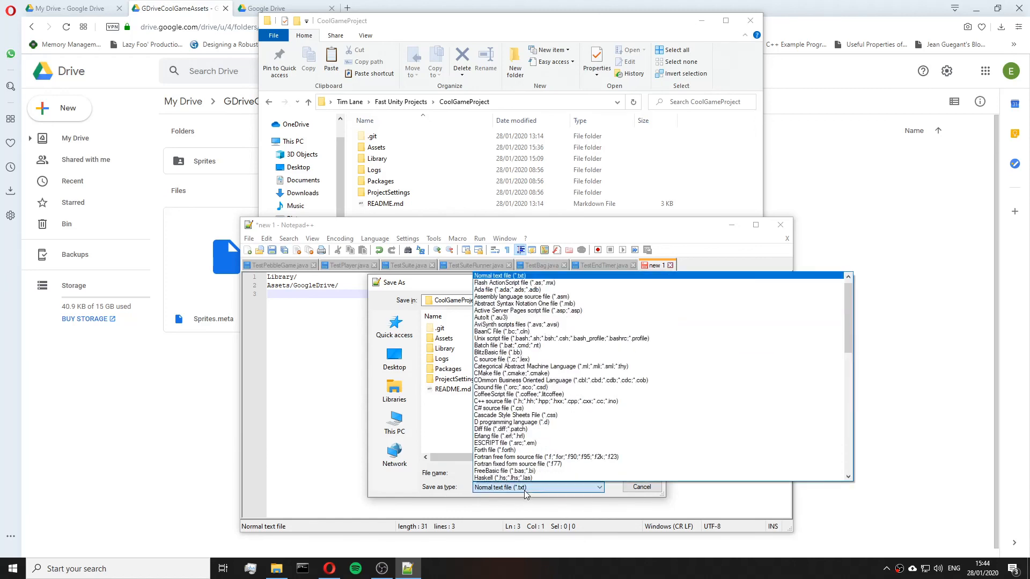
{"action": "left_click", "coordinate": [508, 275]}
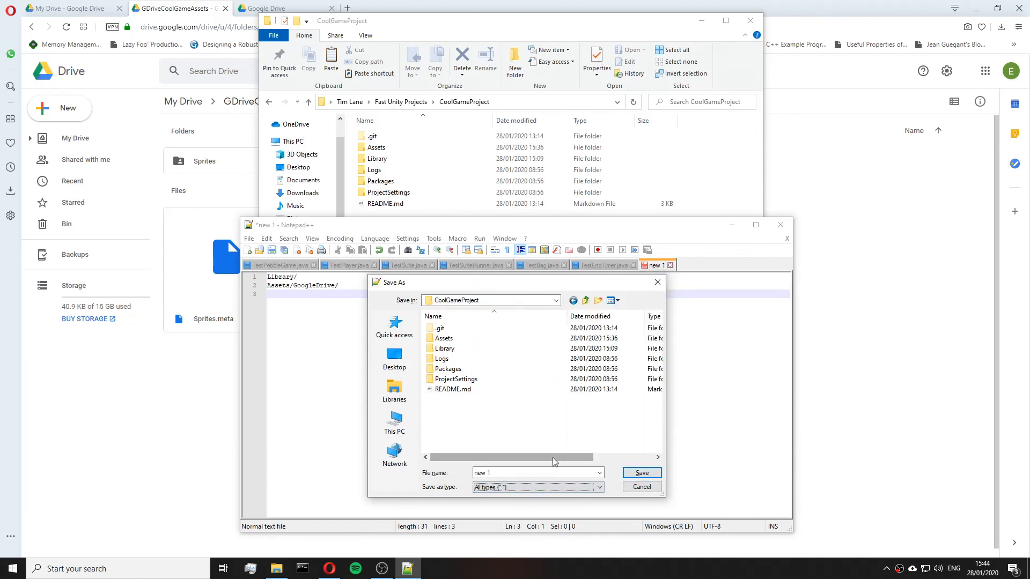
{"action": "left_click", "coordinate": [576, 475]}
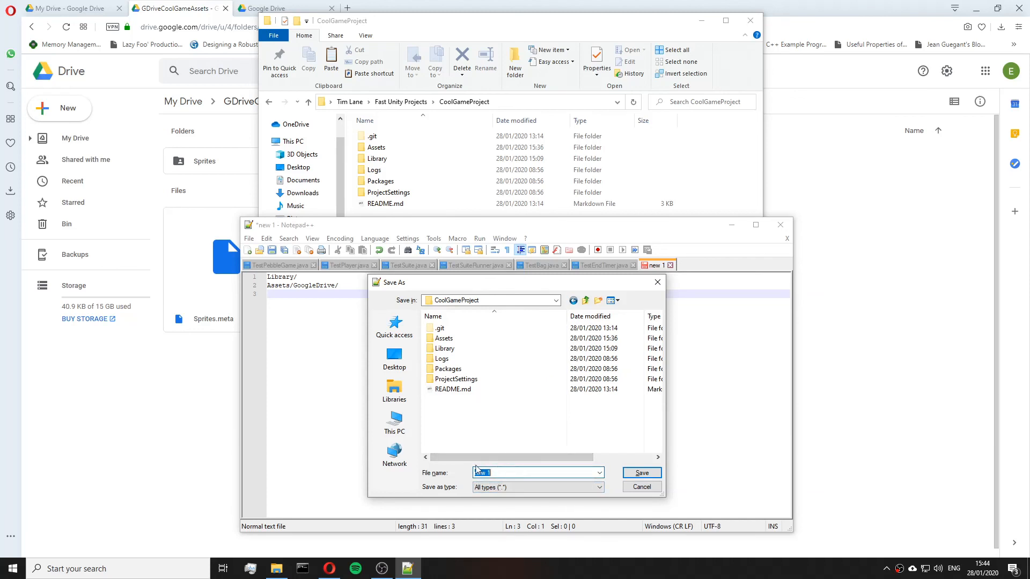
{"action": "type", "text": ".gitignore"}
{"action": "left_click", "coordinate": [631, 474]}
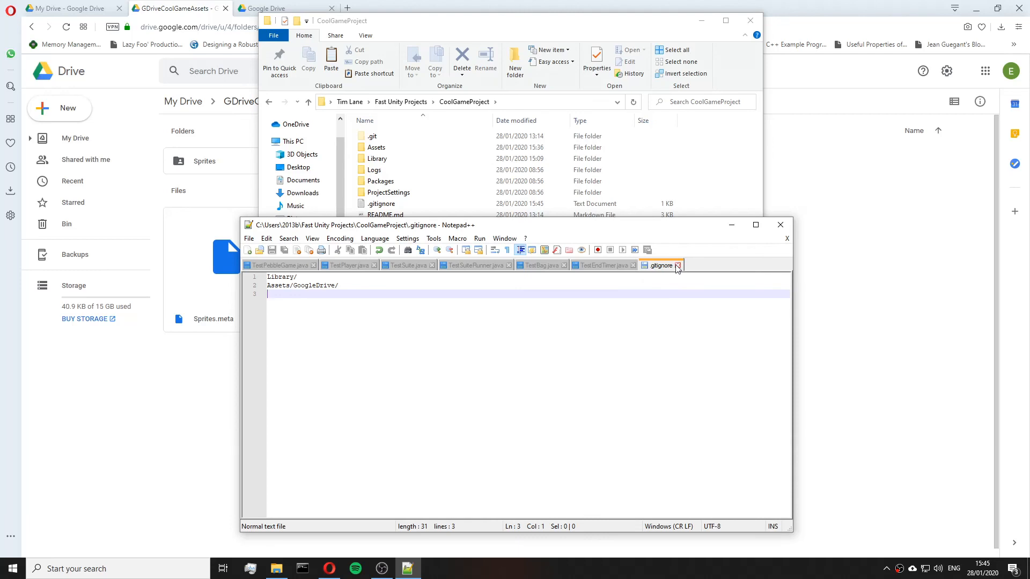
Open a command prompt in the CoolGameProject folder from File Explorer's address bar.
{"action": "left_click", "coordinate": [731, 209]}
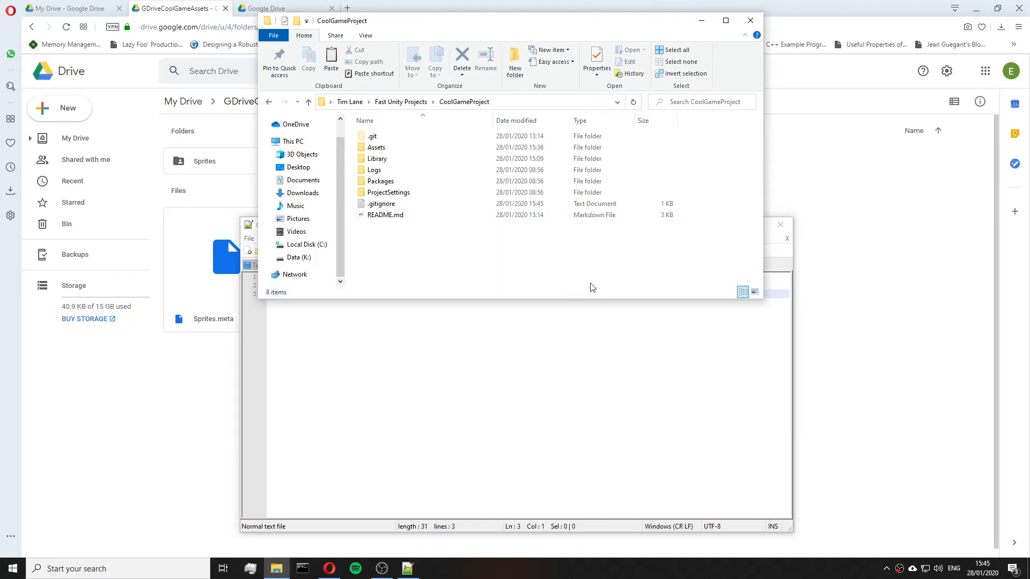
{"action": "left_click", "coordinate": [522, 105]}
{"action": "type", "text": "c"}
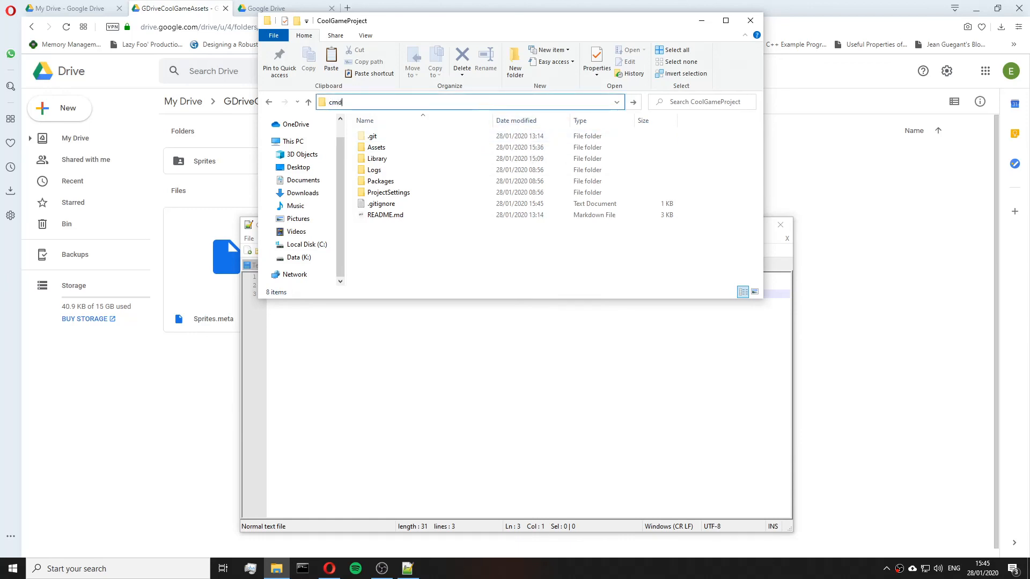
{"action": "type", "text": "md"}
{"action": "key", "text": "Return"}
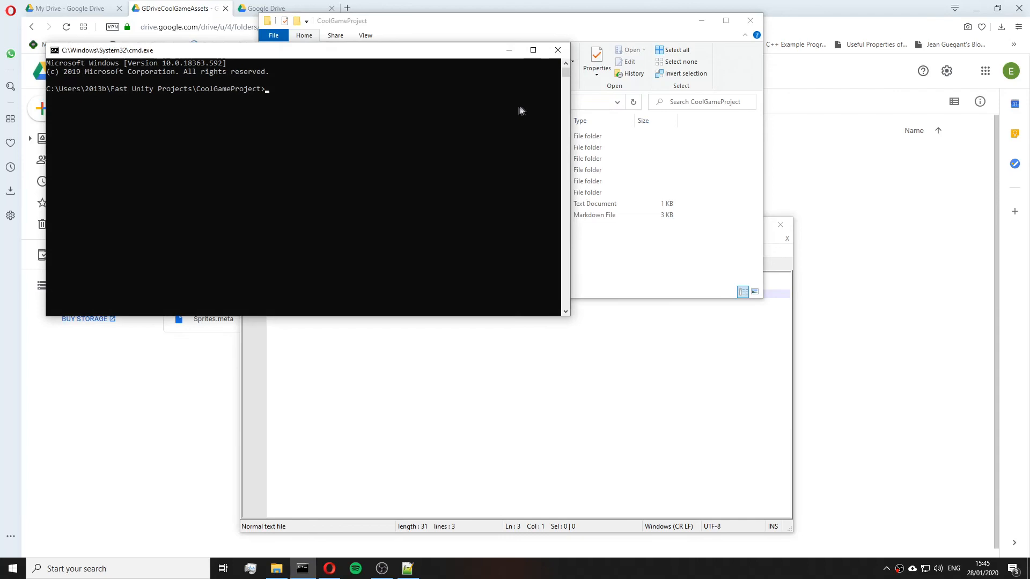
{"action": "left_click_drag", "start_coordinate": [464, 60], "coordinate": [661, 251]}
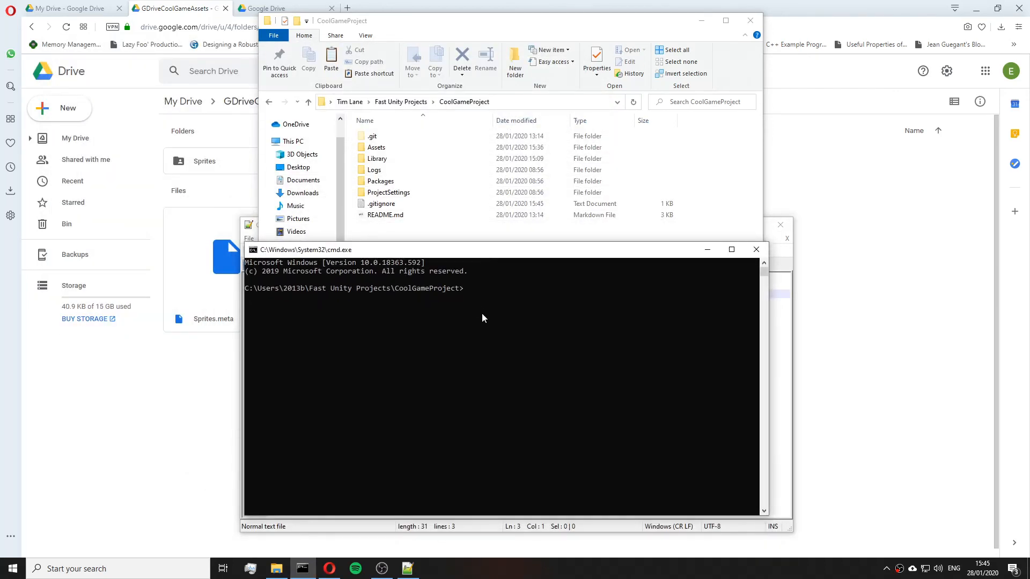
Run git status in the project folder.
{"action": "type", "text": "git status"}
{"action": "key", "text": "Return"}
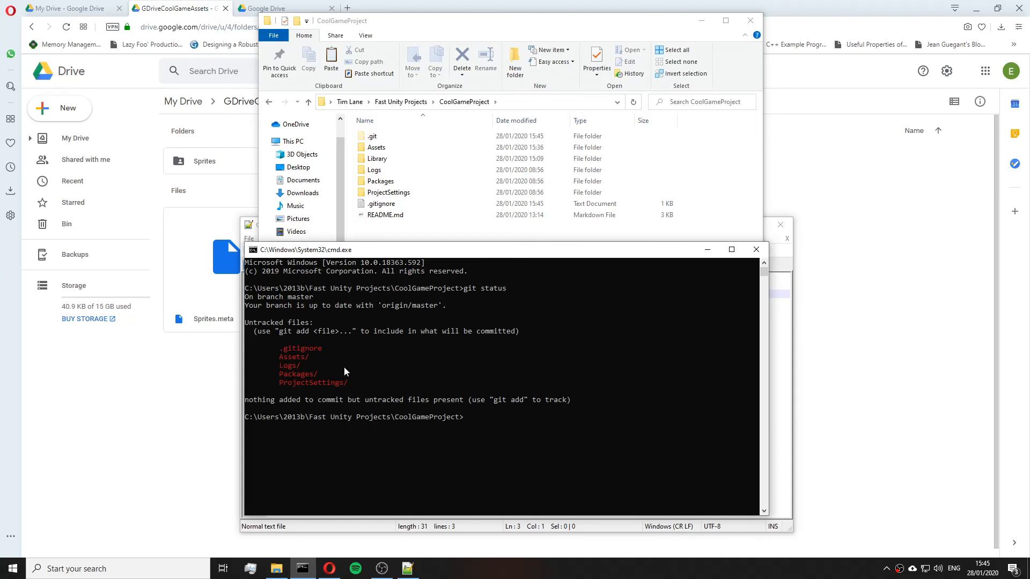
Stage the Assets folder with git add Assets/.
{"action": "type", "text": "add Assets/"}
{"action": "key", "text": "Return"}
{"action": "key", "text": "Up"}
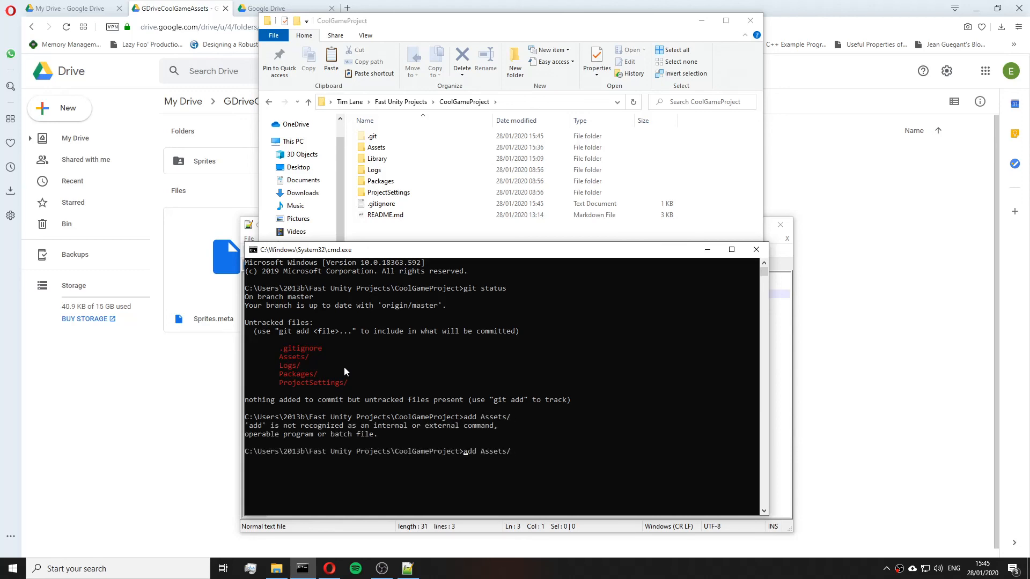
{"action": "type", "text": "git"}
{"action": "key", "text": "Return"}
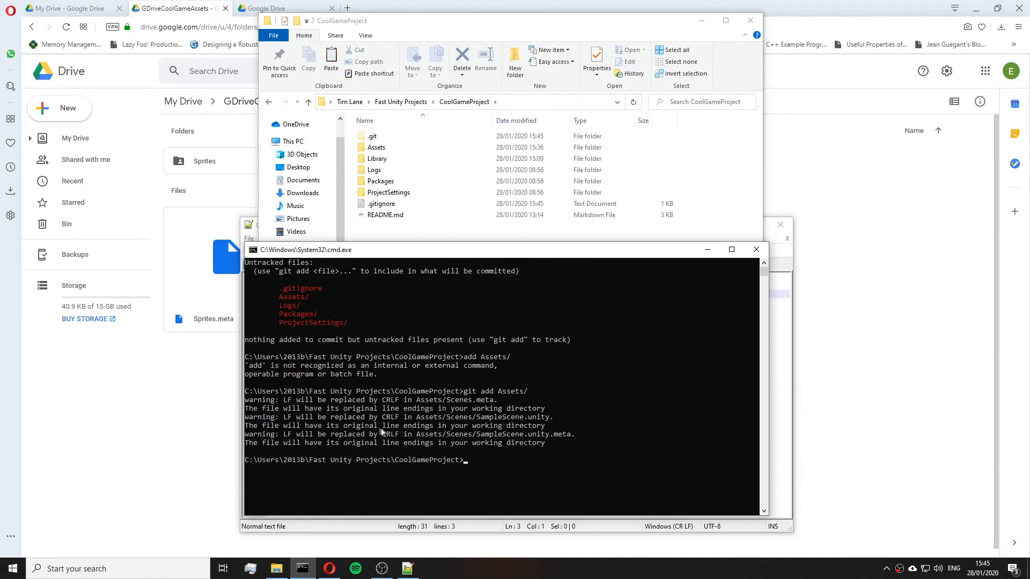
Run git status again to review the staged files.
{"action": "type", "text": "git status"}
{"action": "key", "text": "Return"}
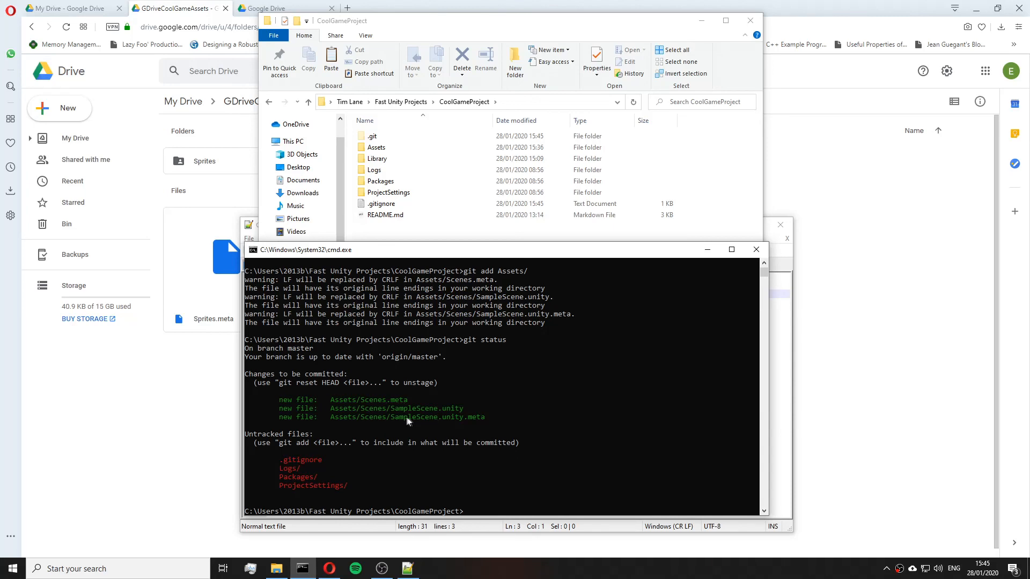
Browse the Assets GoogleDrive GDriveCoolGameAssets folder in File Explorer, then return to the Assets folder.
{"action": "left_click", "coordinate": [472, 152]}
{"action": "double_click", "coordinate": [472, 153]}
{"action": "double_click", "coordinate": [389, 136]}
{"action": "double_click", "coordinate": [395, 148]}
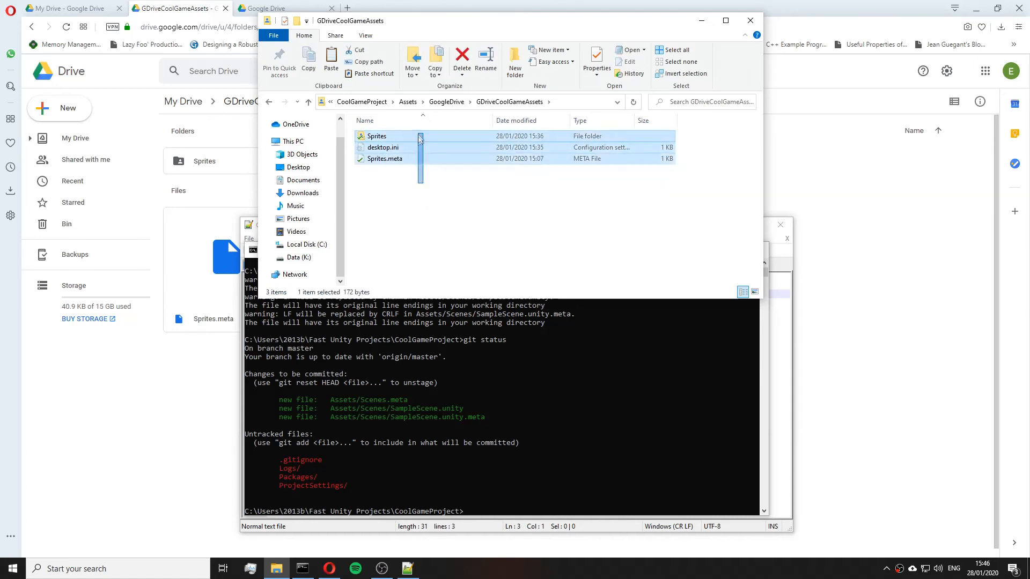
{"action": "left_click", "coordinate": [449, 102]}
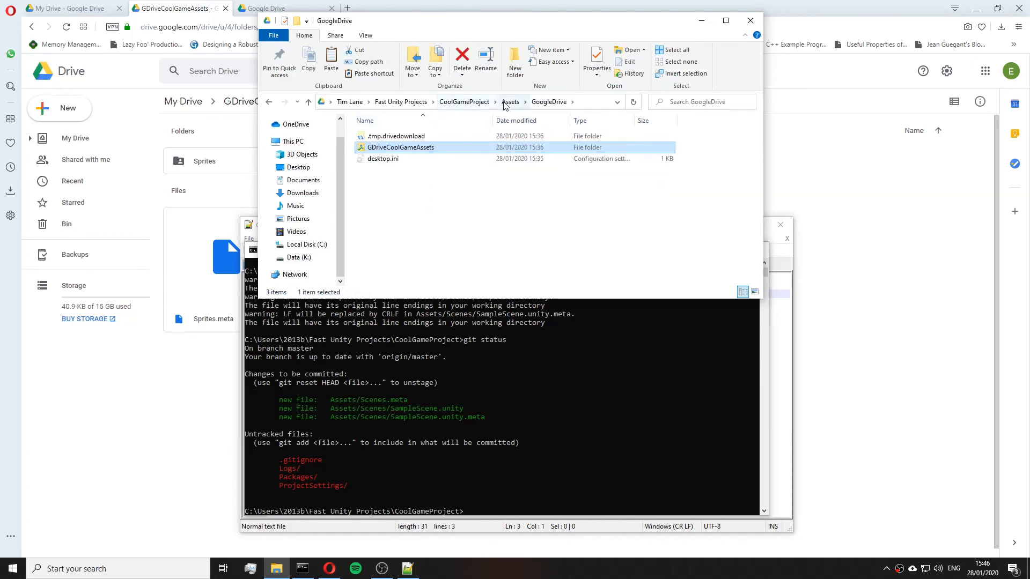
{"action": "left_click", "coordinate": [510, 102]}
Bring the GDriveCoolGameAssets Google Drive page in the browser back to the front.
{"action": "left_click", "coordinate": [479, 392]}
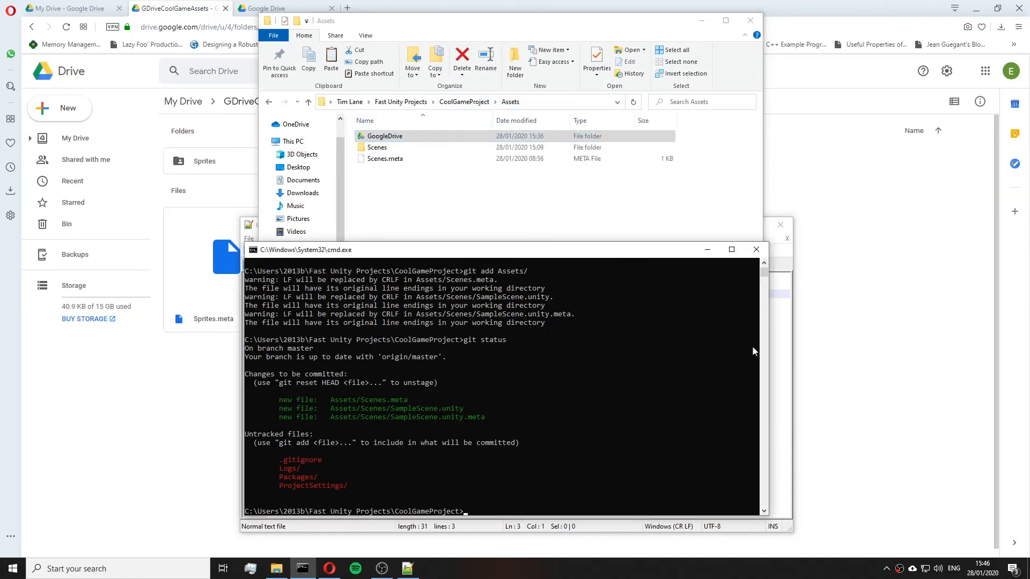
{"action": "left_click", "coordinate": [784, 349]}
{"action": "left_click", "coordinate": [836, 305]}
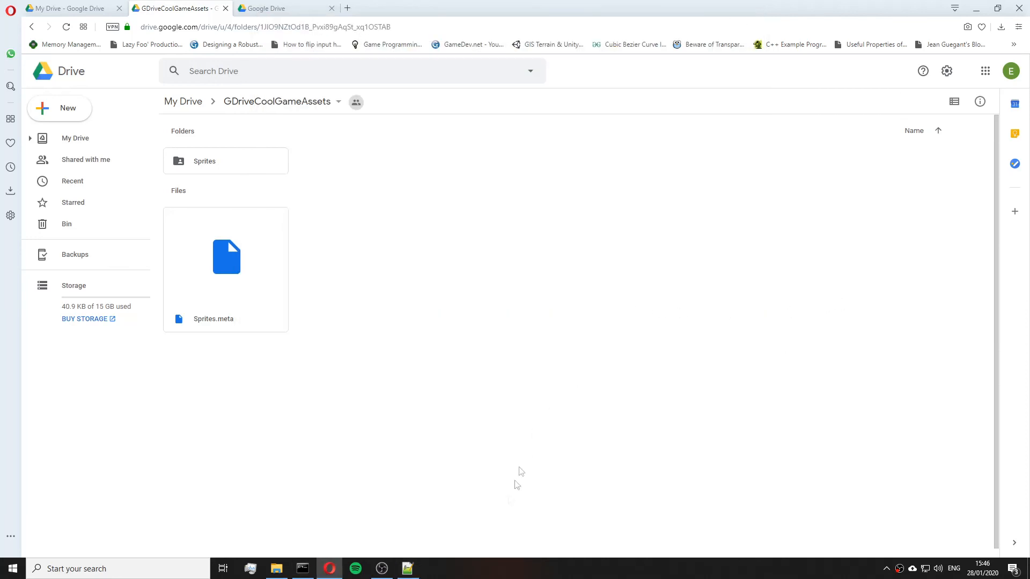